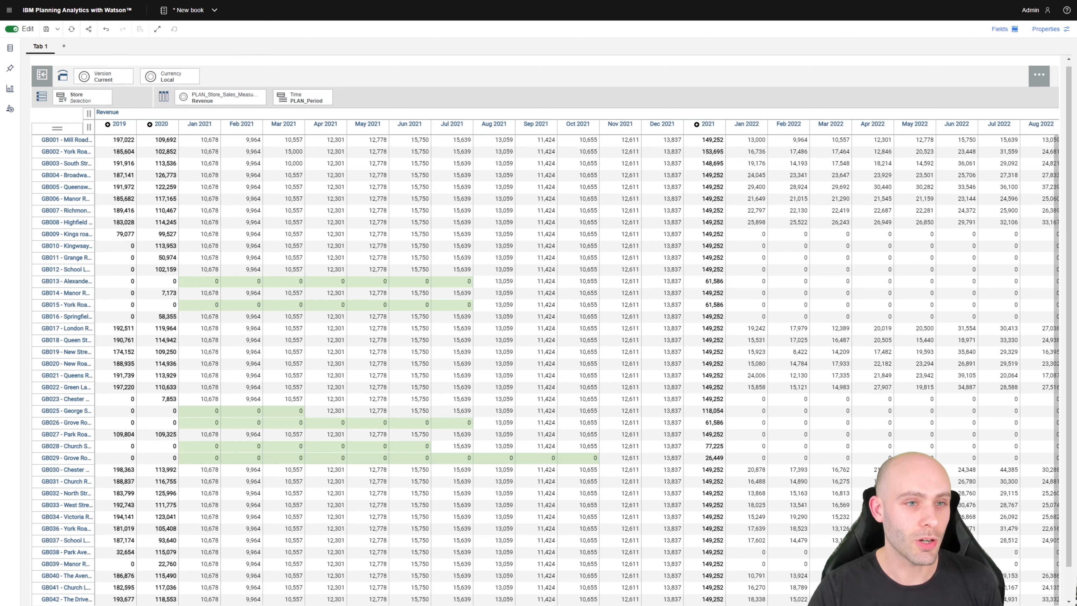
Step: Narrow the period columns and widen the store row headers in the Revenue view so more months and longer store names fit
click(151, 161)
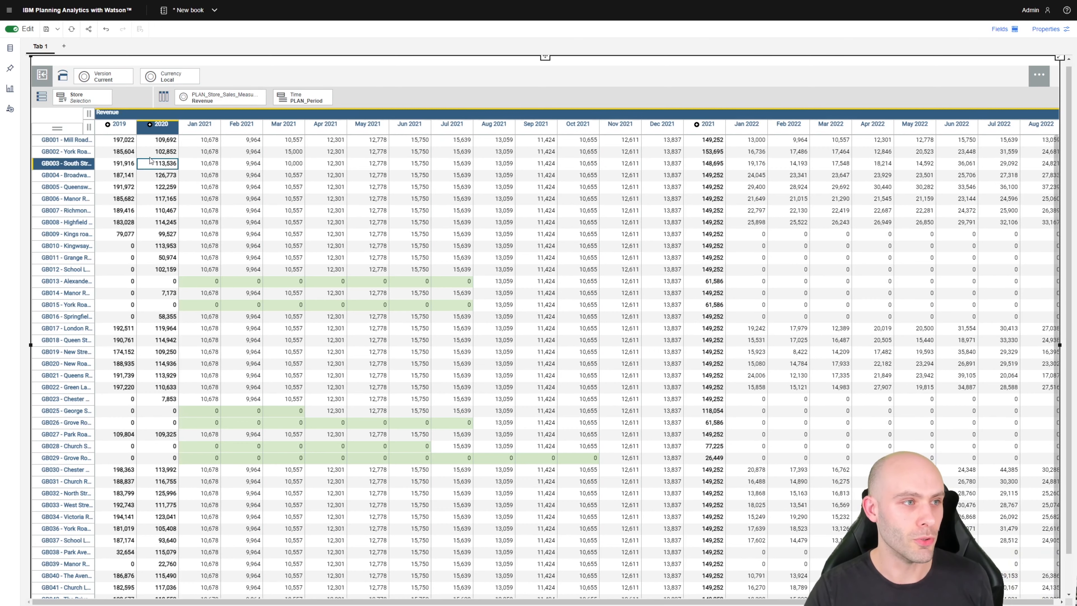
click(89, 127)
drag(136, 128, 127, 129)
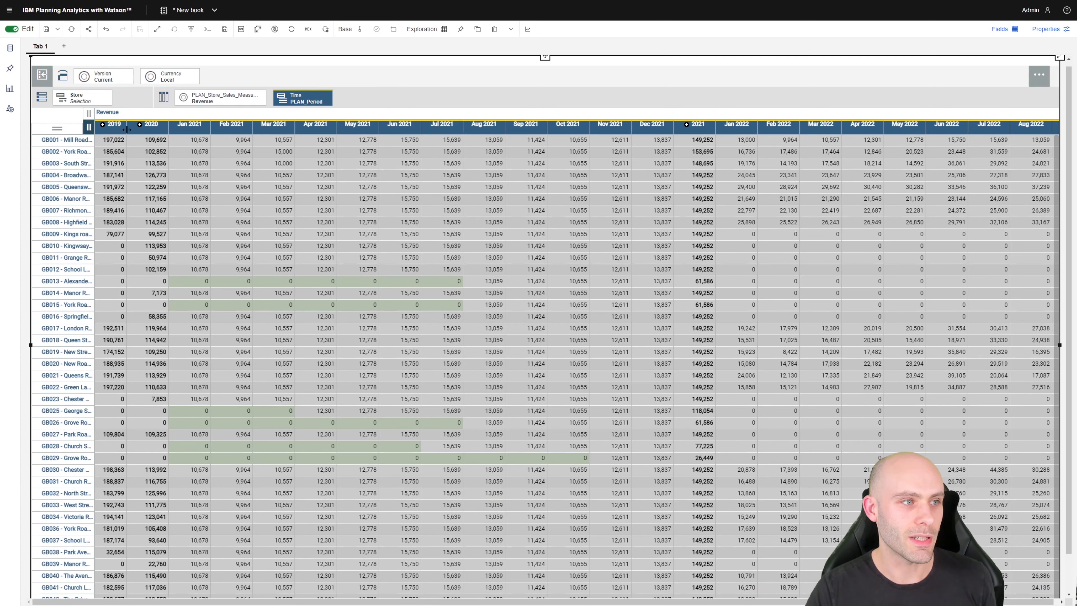
click(334, 211)
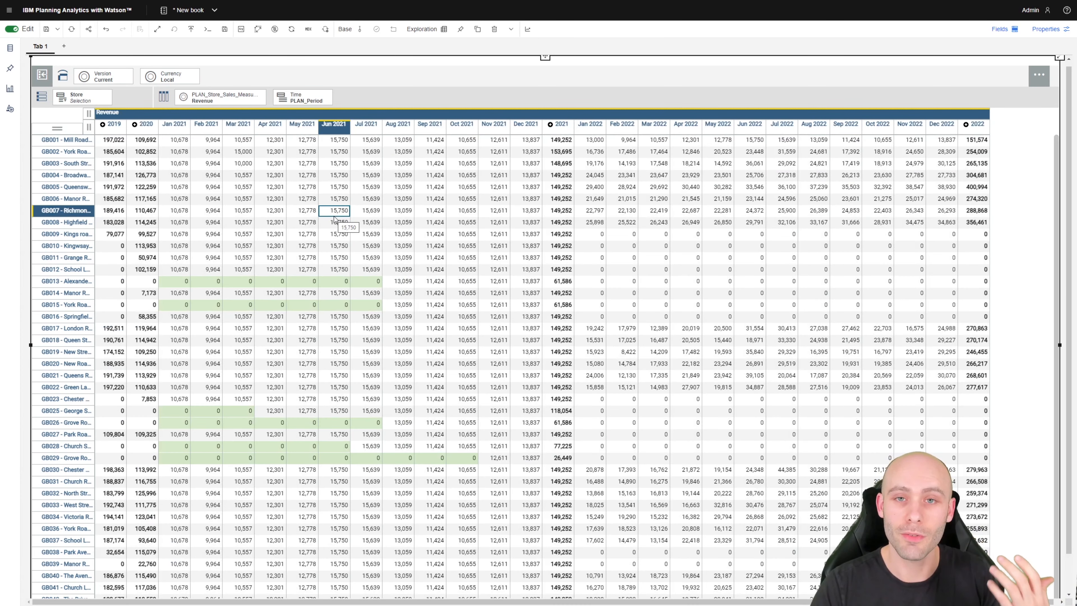
click(93, 175)
drag(94, 176, 131, 175)
click(361, 199)
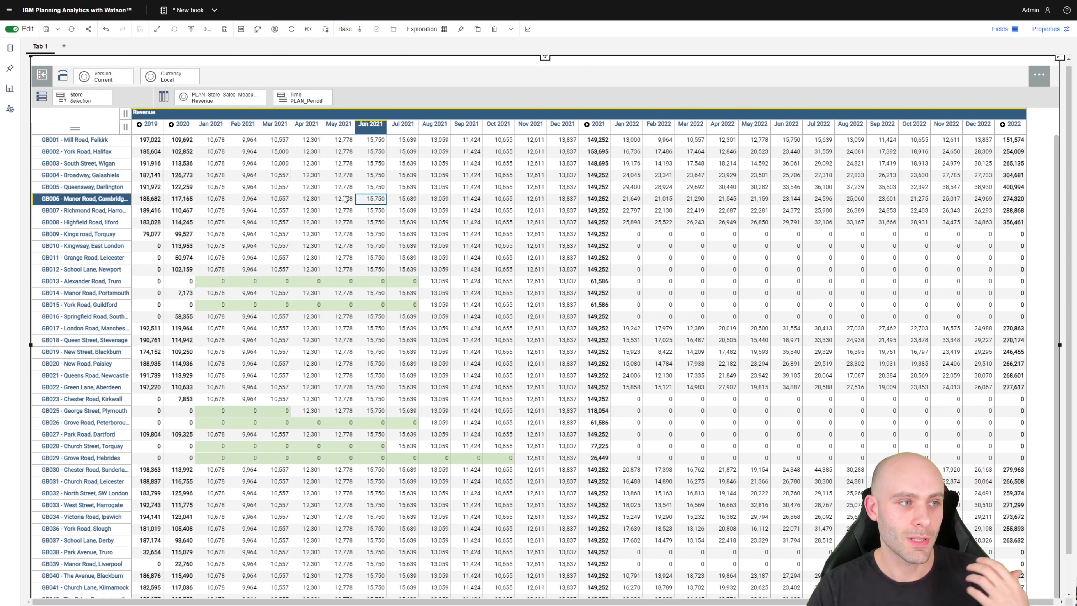
Step: Set up a conditional format rule on the Revenue measure for Revenue > value 15000
right_click(249, 114)
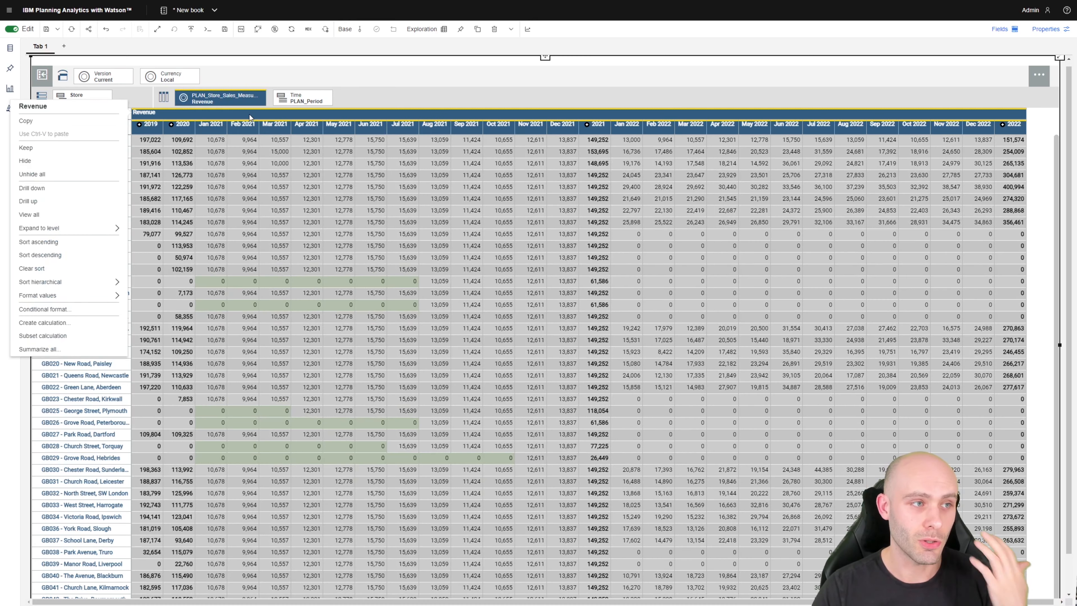
click(82, 312)
drag(507, 225, 498, 235)
click(433, 268)
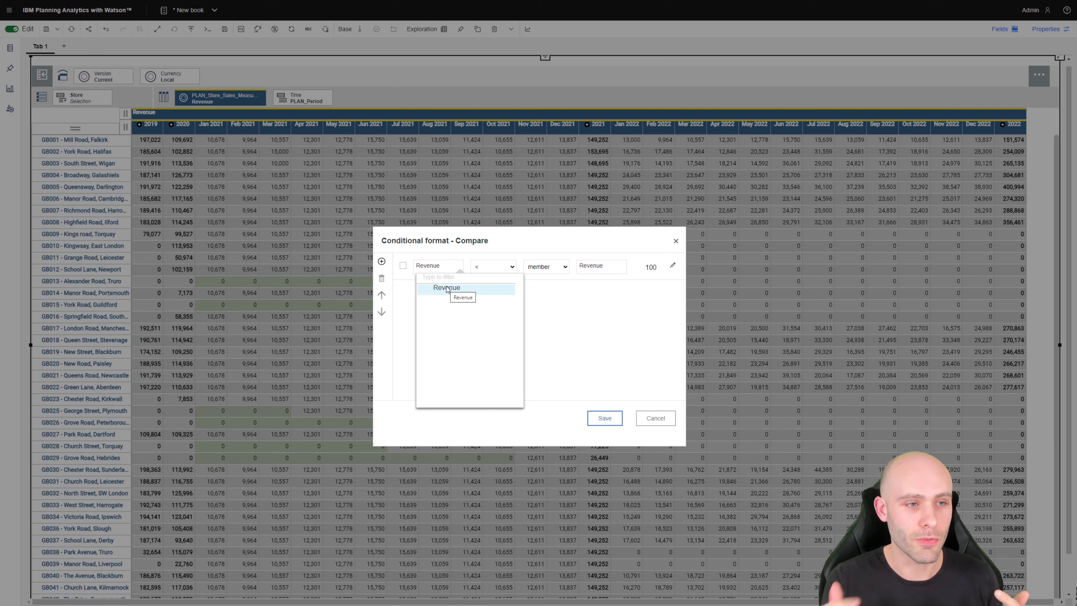
click(550, 301)
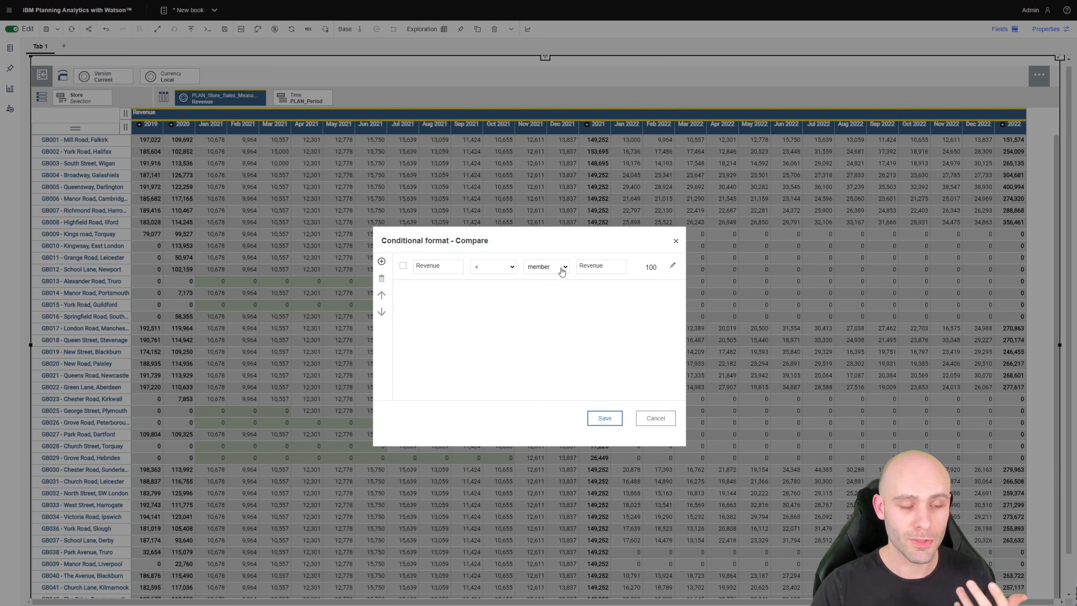
click(562, 272)
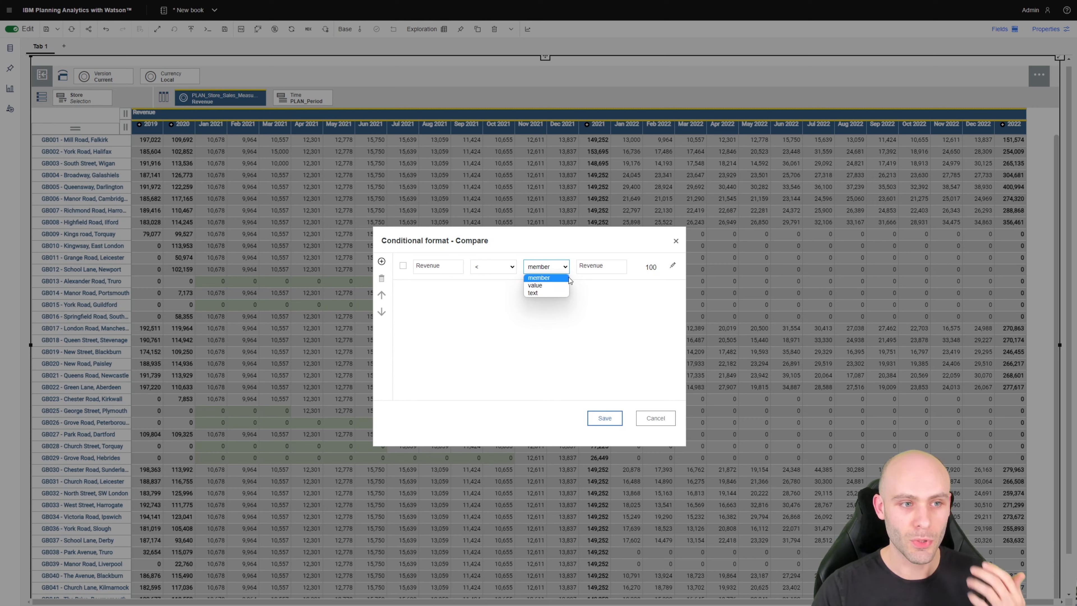
click(544, 287)
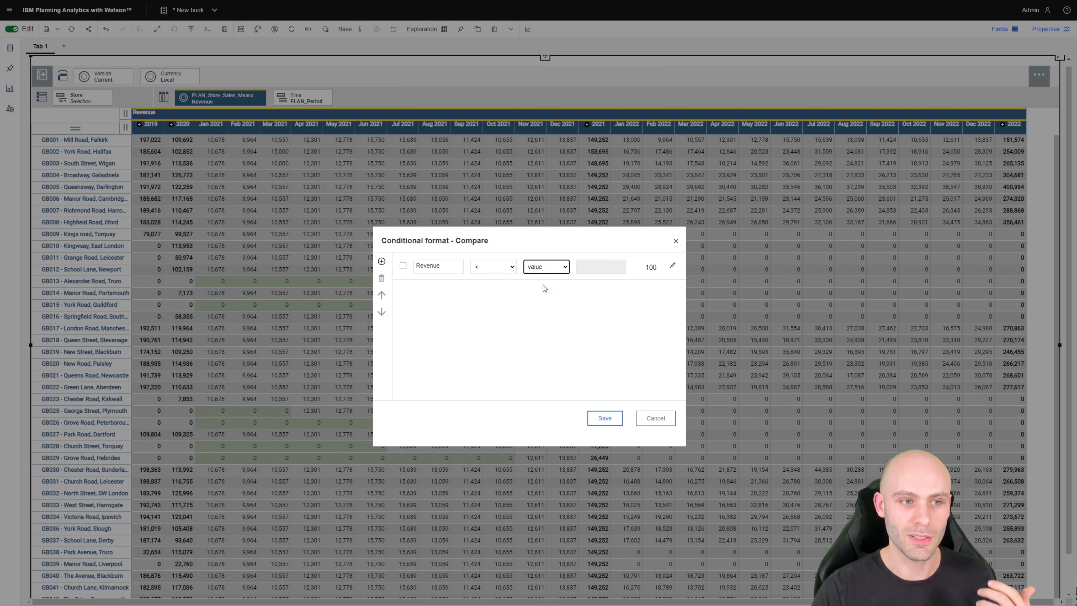
click(503, 268)
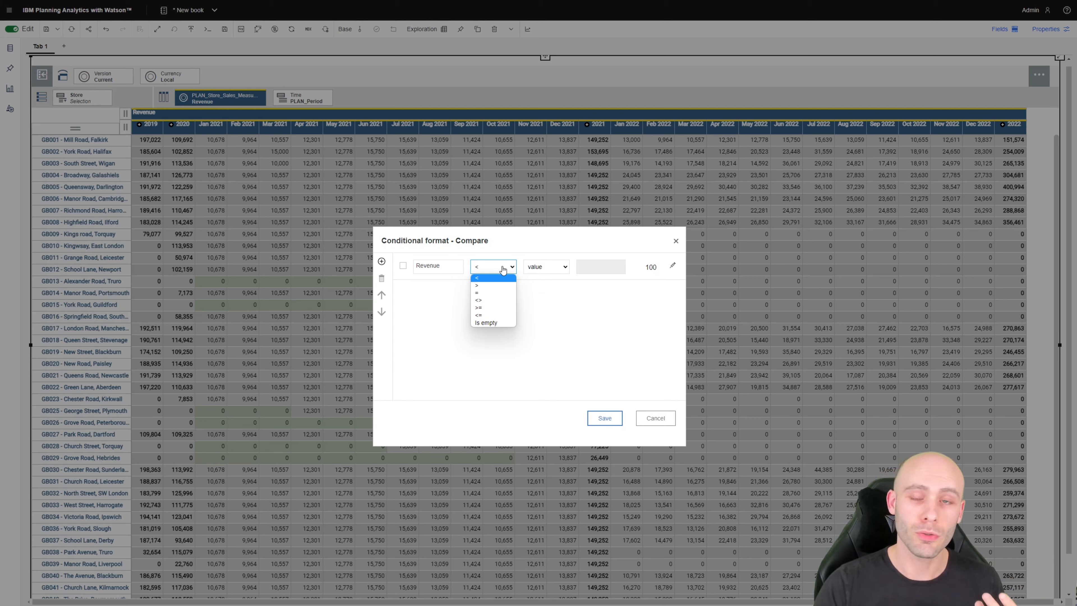
click(498, 287)
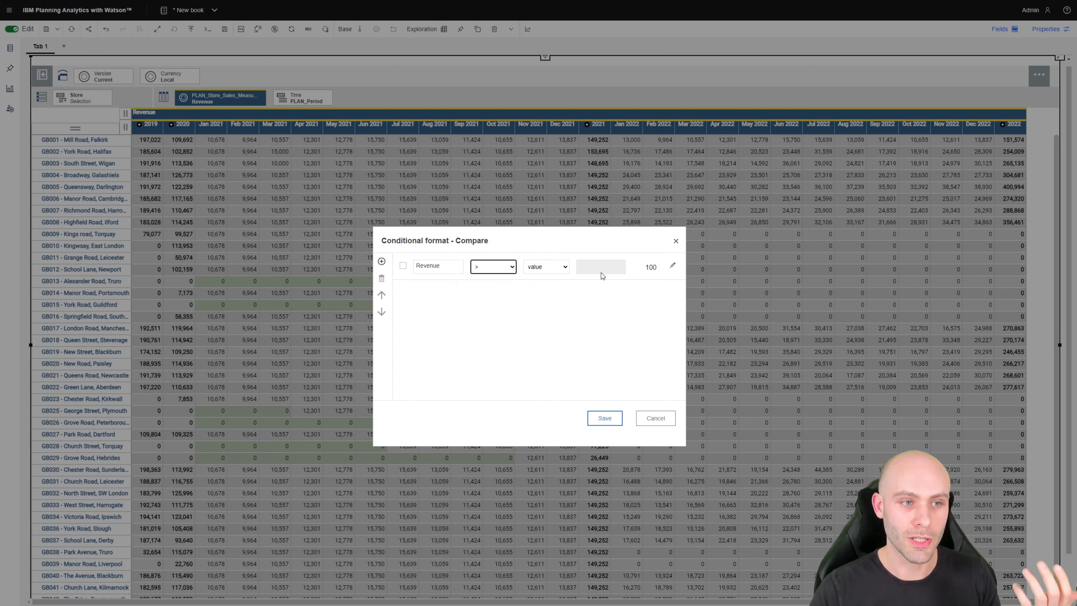
click(617, 267)
text(15000)
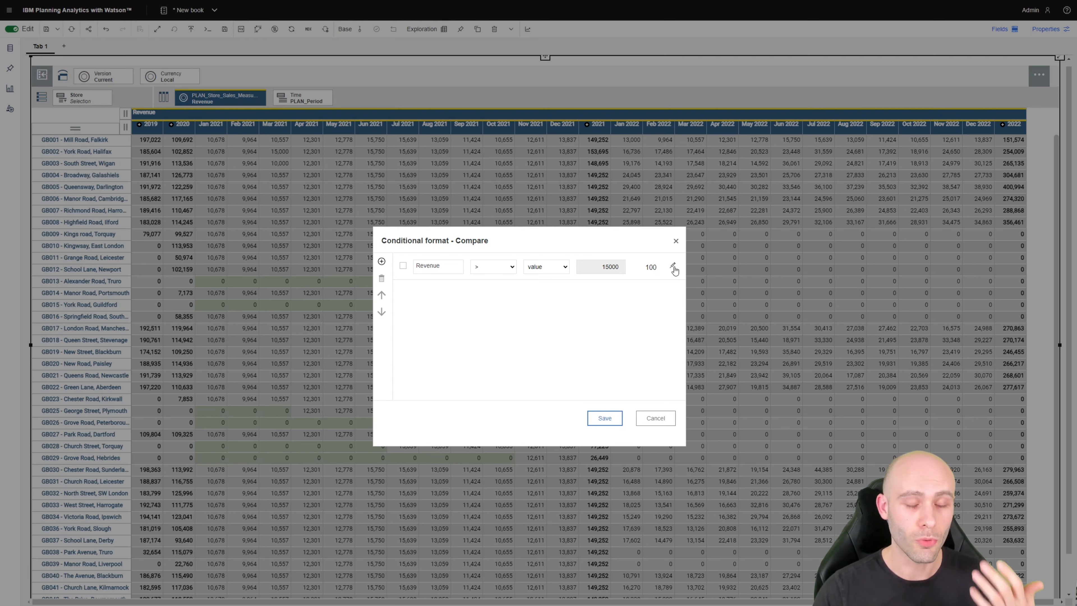
Step: Style the rule with a light green fill, italic font and green circle icon, and save the conditional format
click(673, 267)
click(496, 297)
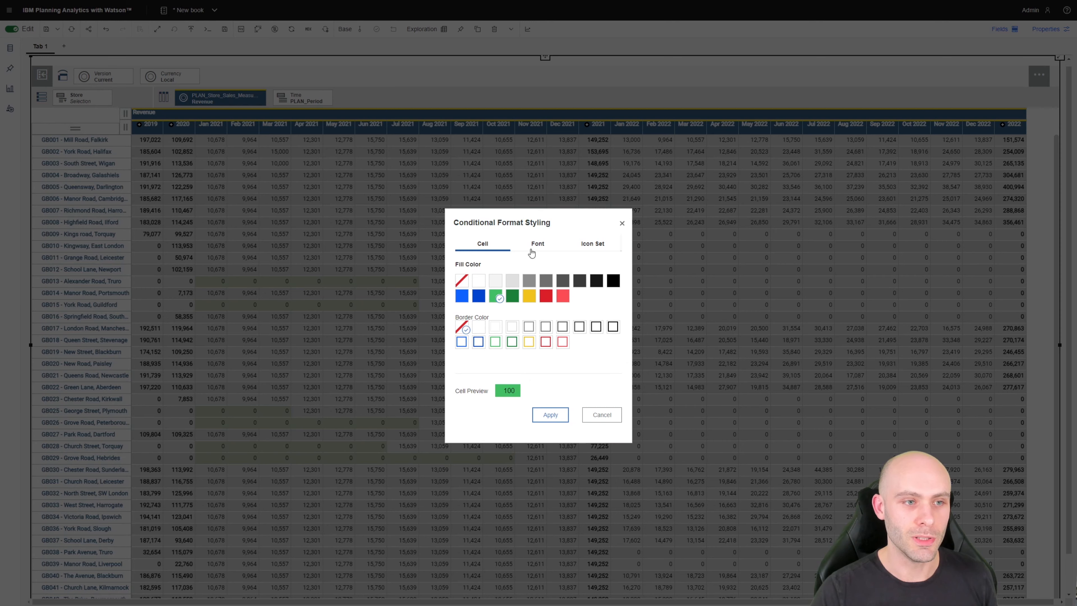
click(545, 249)
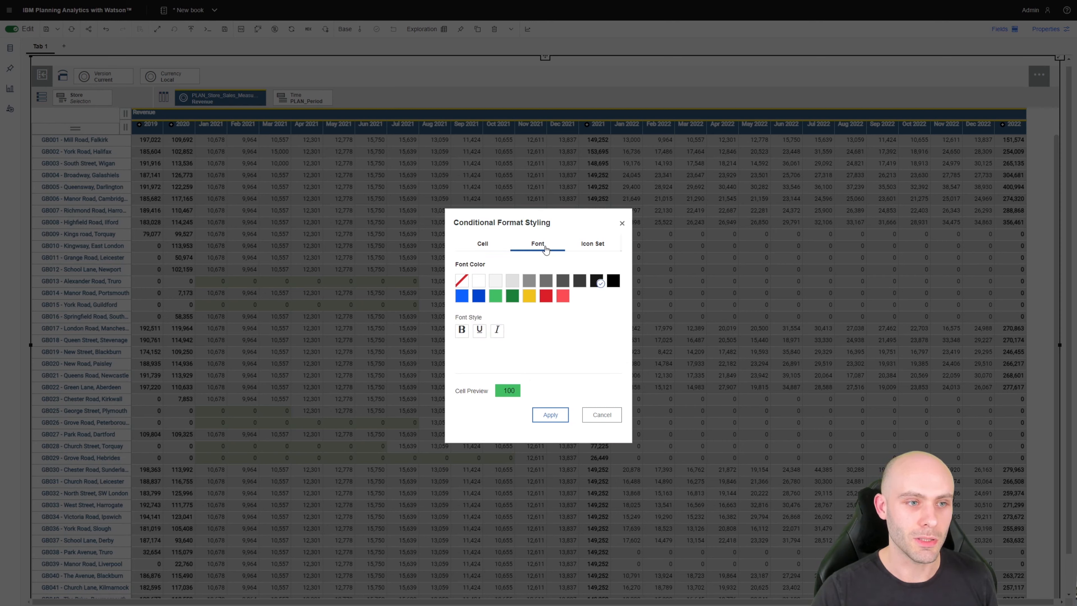
click(497, 330)
click(601, 245)
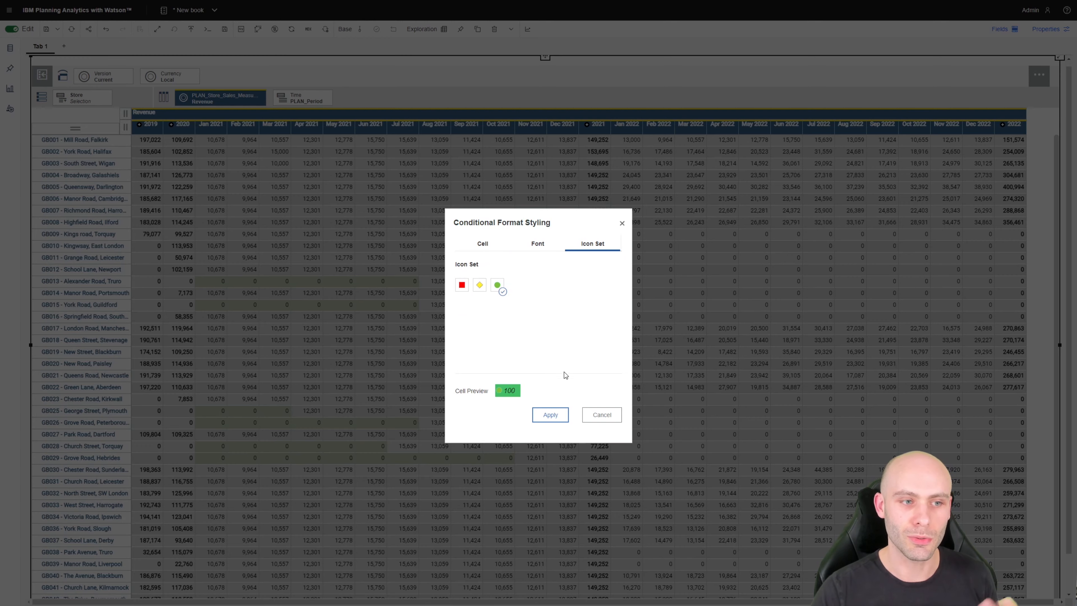
click(550, 415)
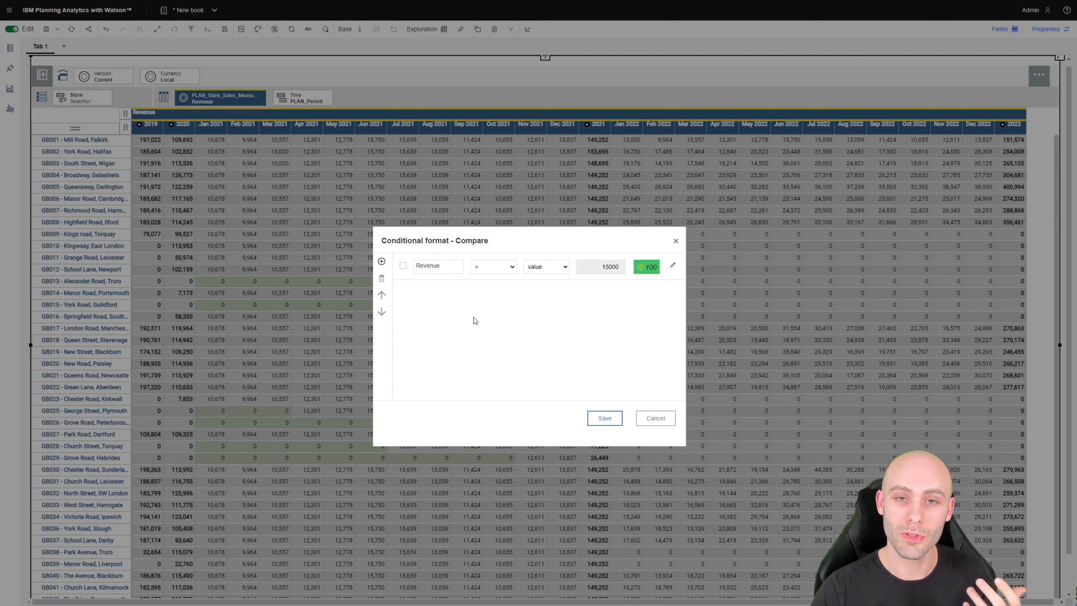
click(616, 421)
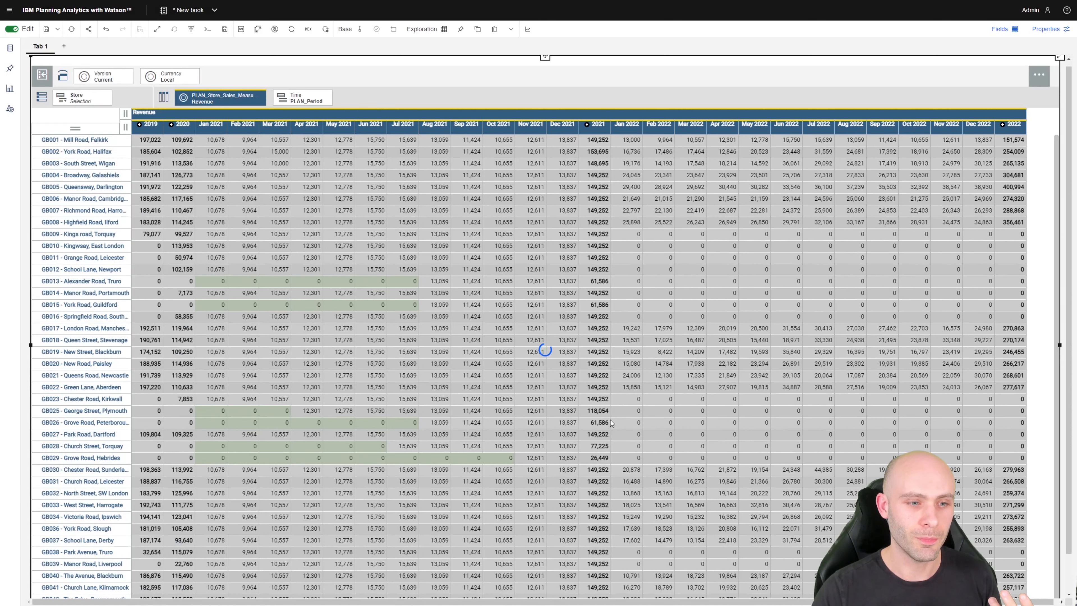
click(728, 272)
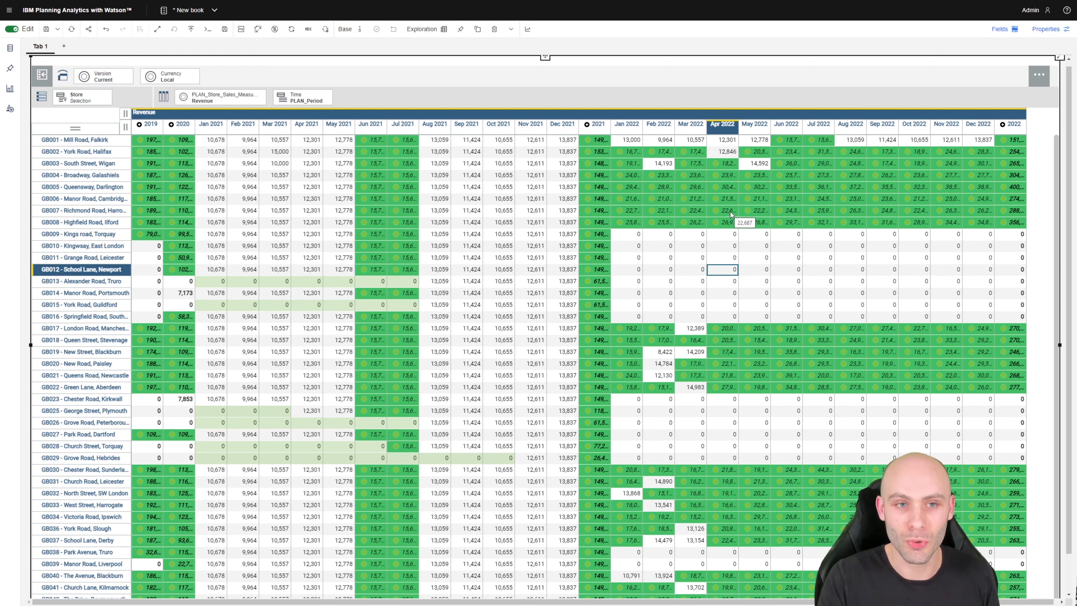
Step: Delete the Revenue > 15000 rule from the Revenue measure's conditional format and save
right_click(268, 118)
click(69, 310)
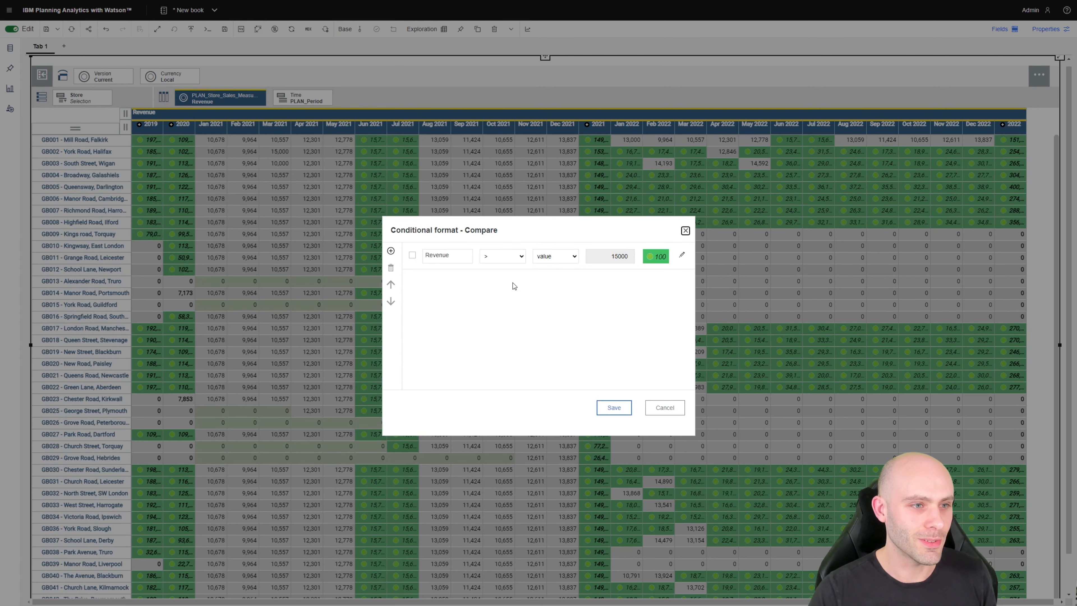
click(412, 255)
click(391, 268)
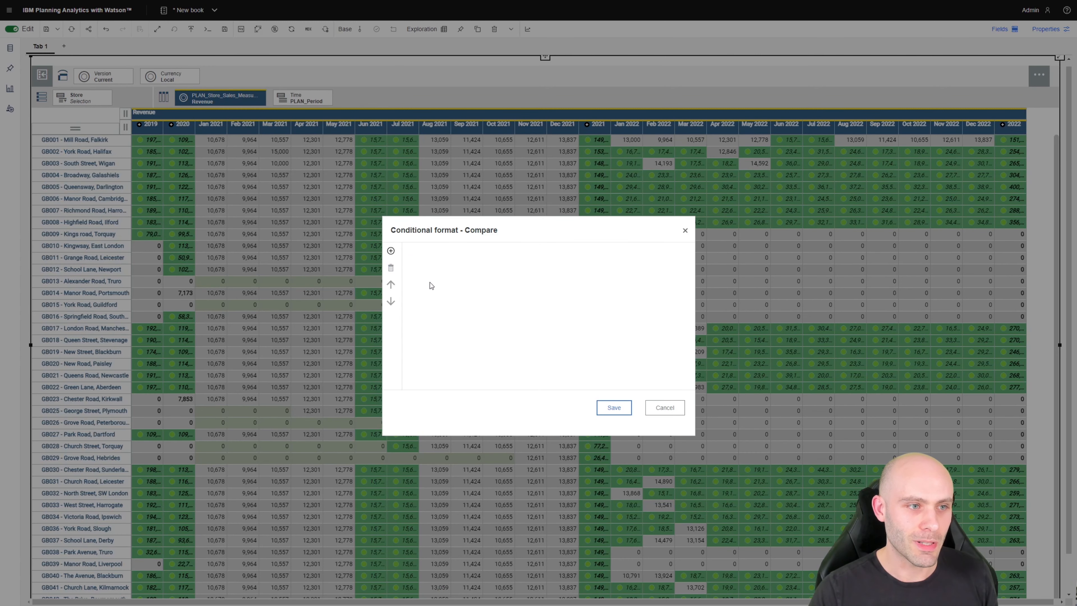
click(619, 405)
click(528, 186)
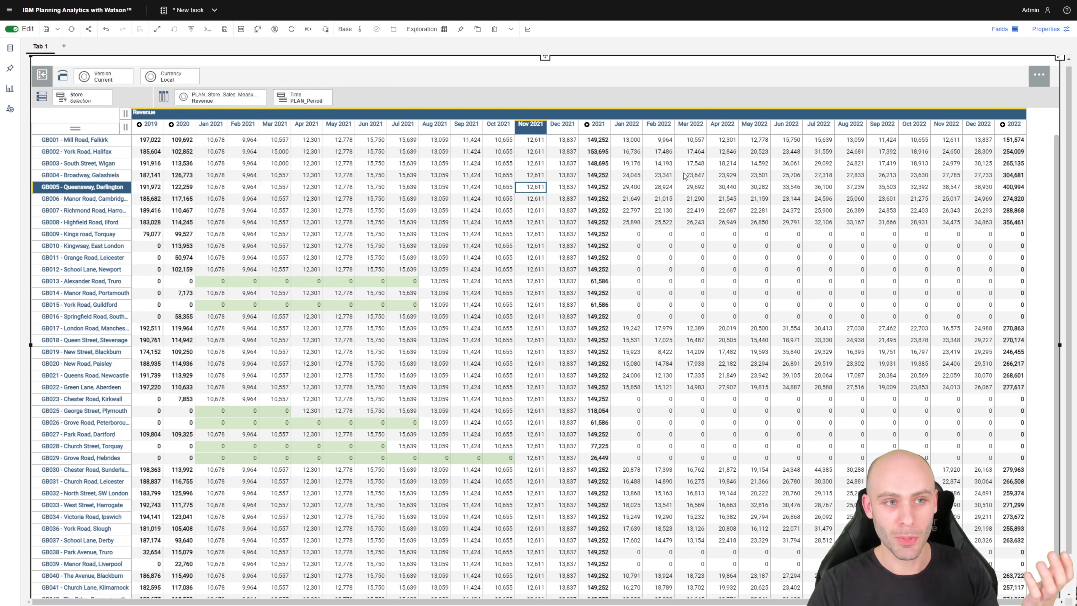
click(531, 257)
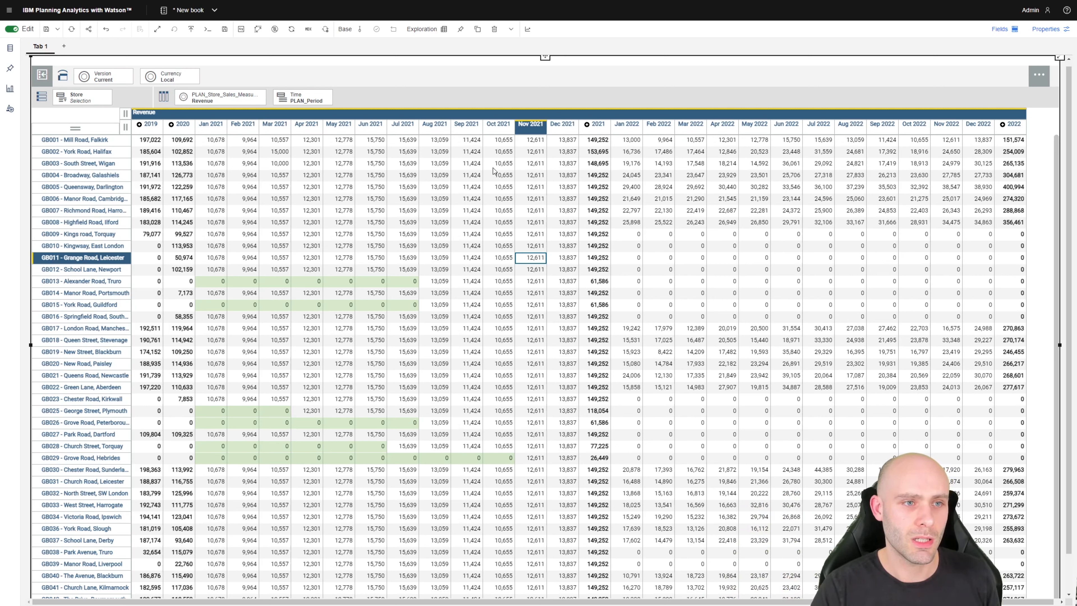
click(494, 168)
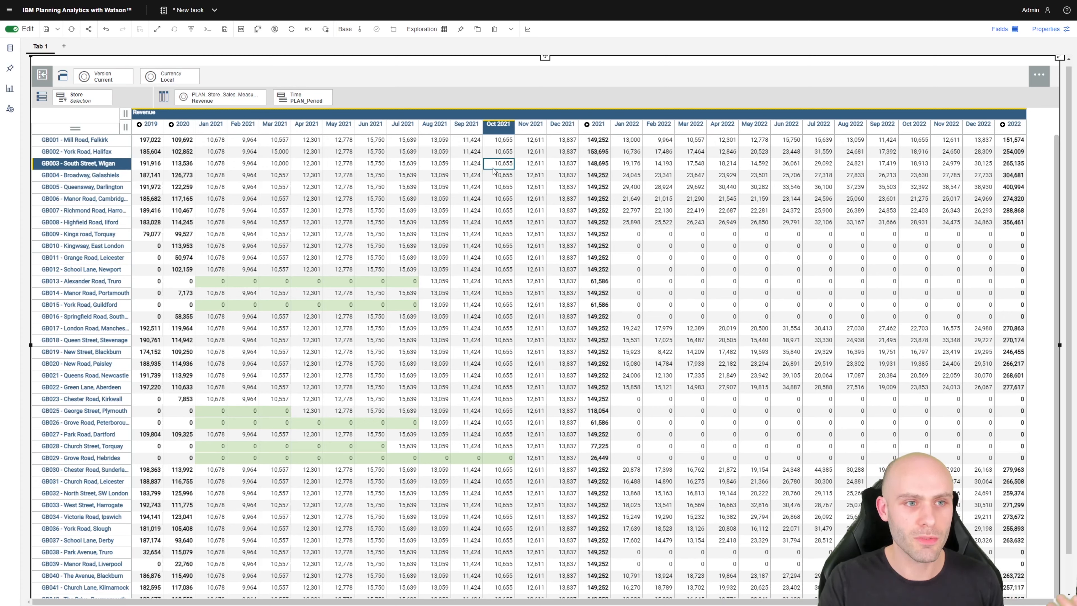
Step: Switch to the new workbench and open the SYS_Plan_Period_Control cube from the Spitfire_Coffee database
click(185, 5)
click(201, 29)
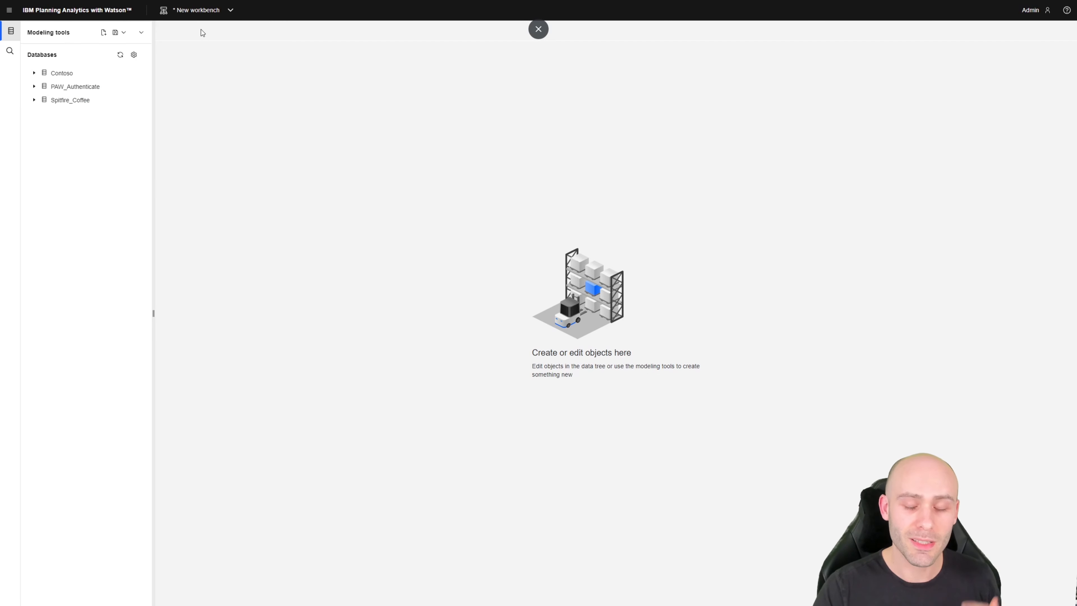
click(33, 100)
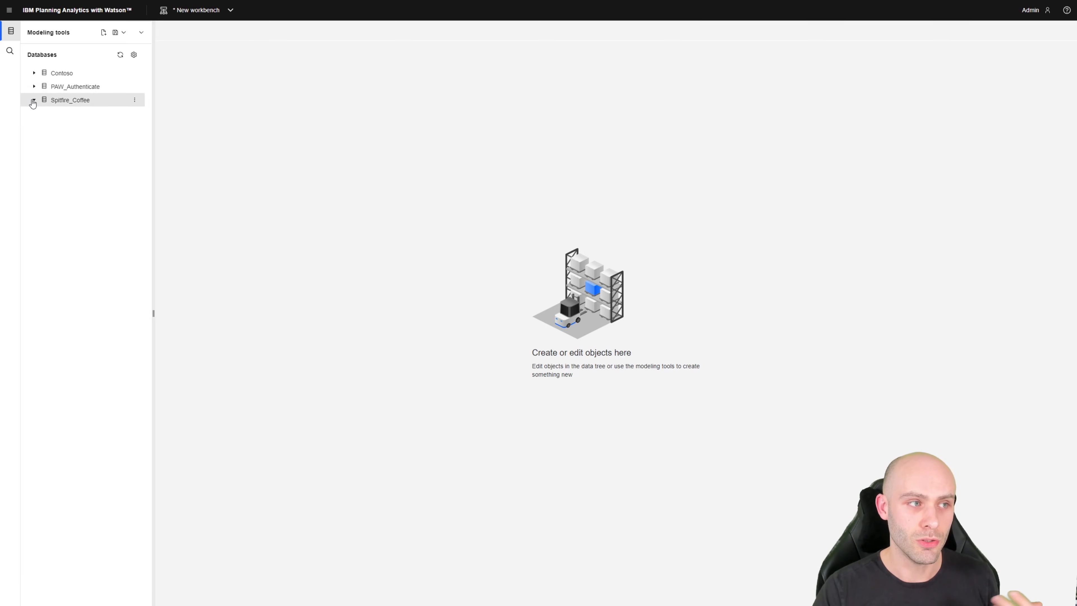
click(40, 114)
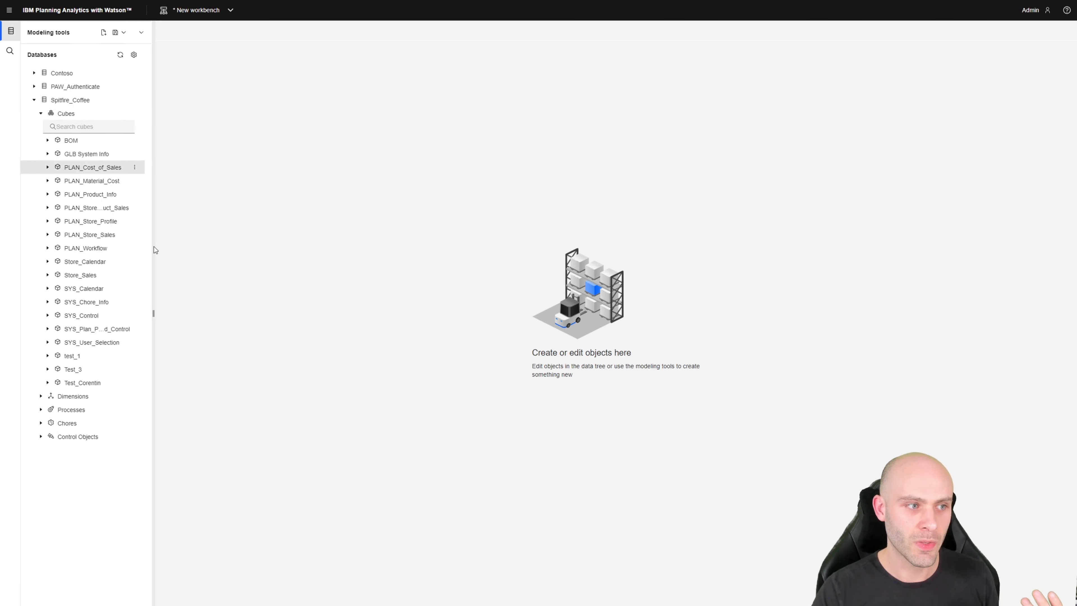
right_click(92, 331)
click(102, 339)
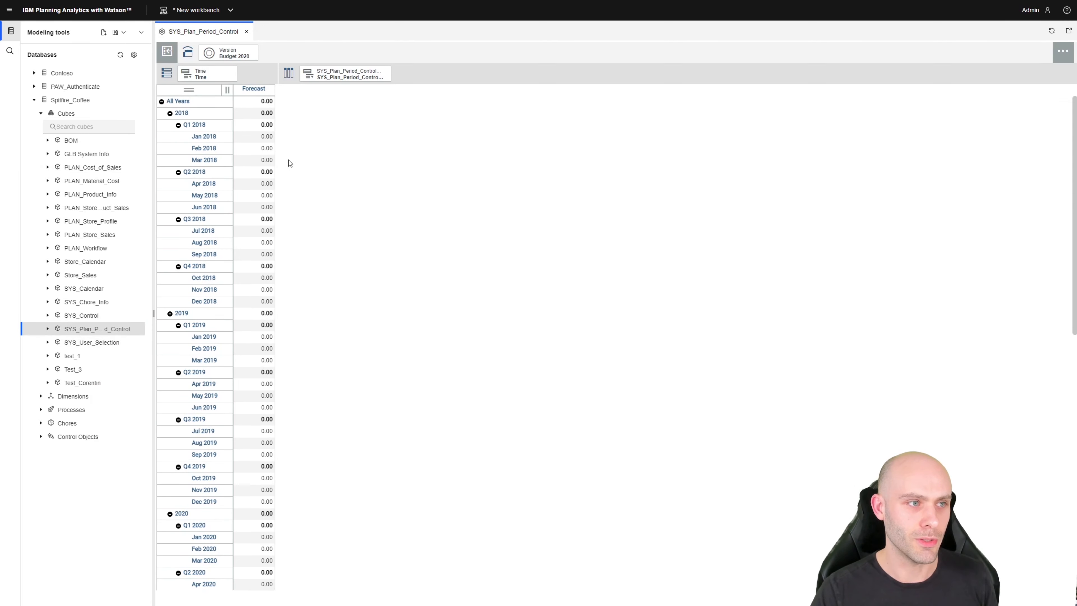
Step: Set the Version to Current and limit the Time rows to the individual month level
click(230, 58)
click(229, 101)
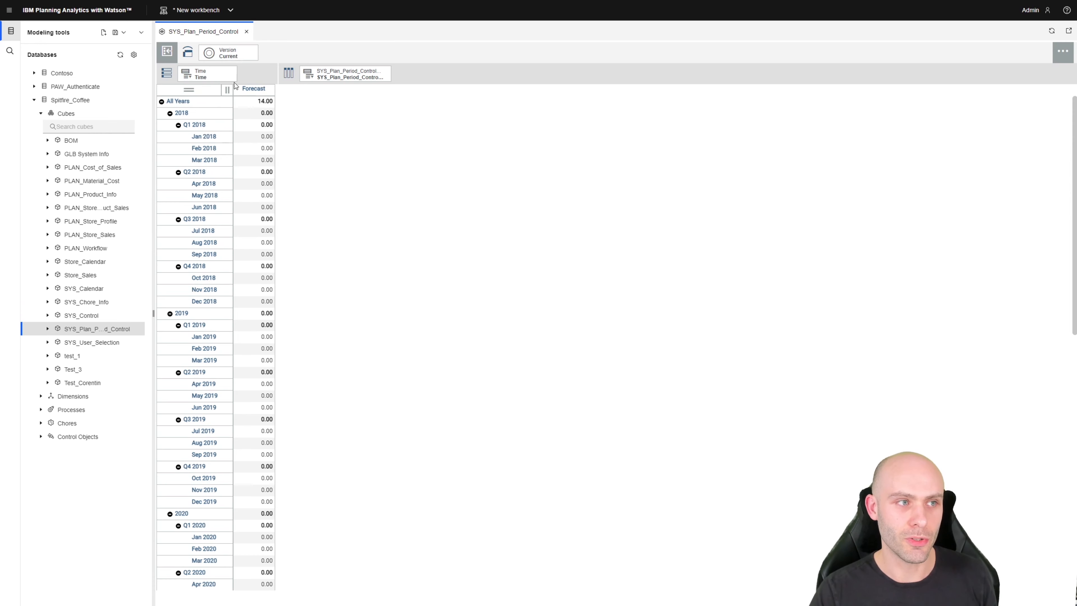
click(221, 76)
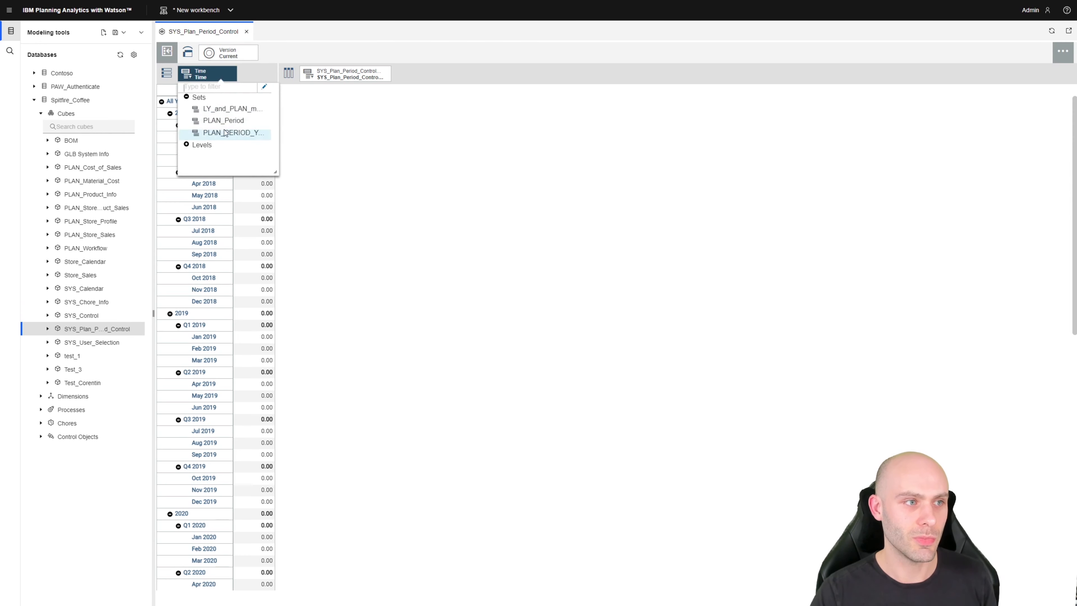
click(187, 145)
scroll(227, 165, down, 3)
click(216, 161)
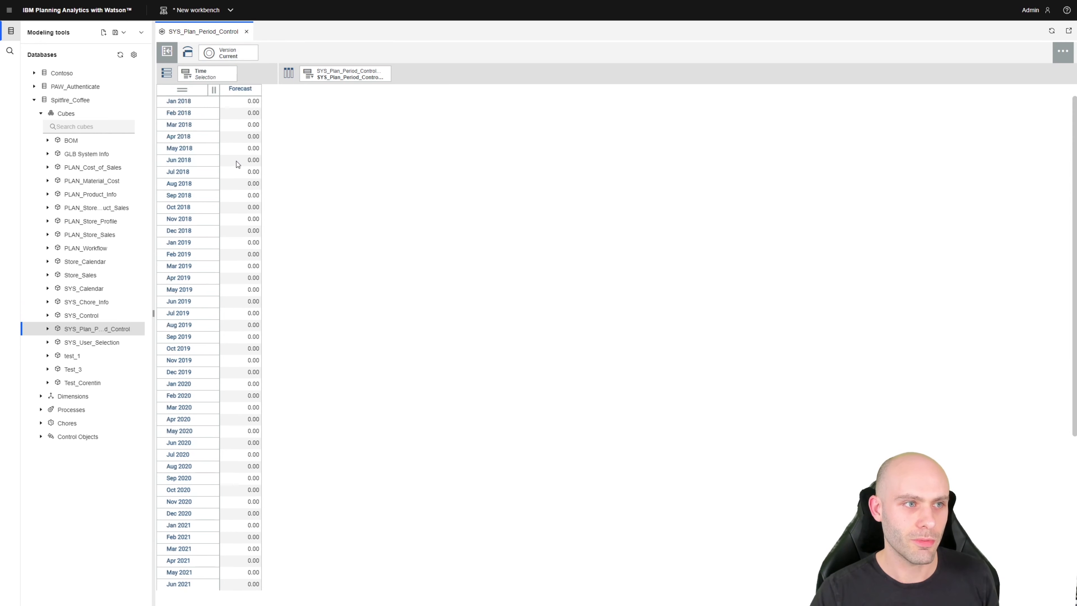
Step: Examine the Forecast flags in the period control cube, particularly for Nov 2021 to Dec 2022
scroll(274, 258, down, 5)
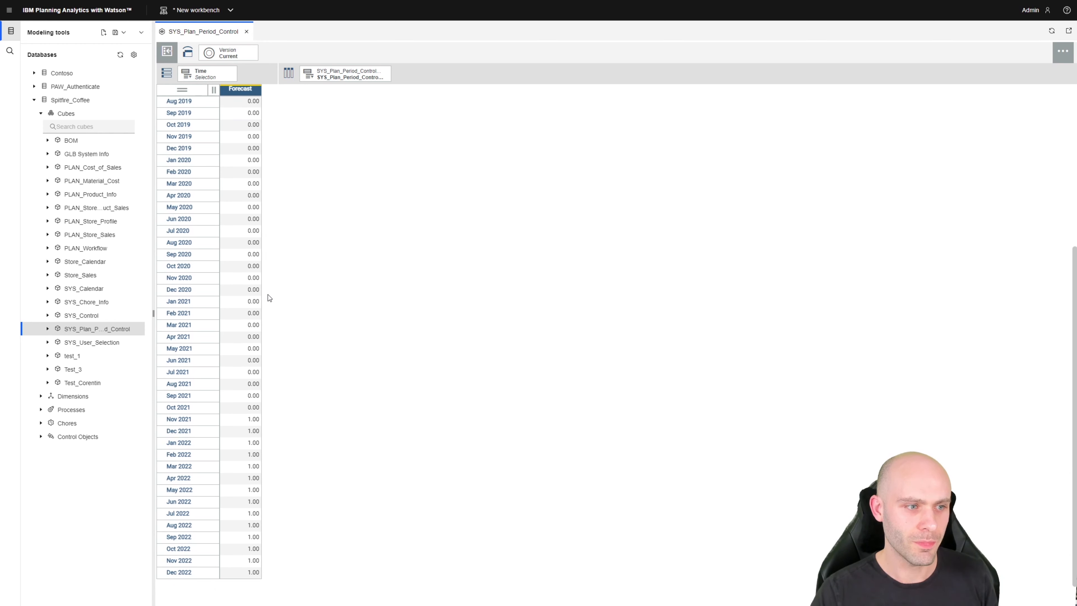
click(254, 433)
click(255, 420)
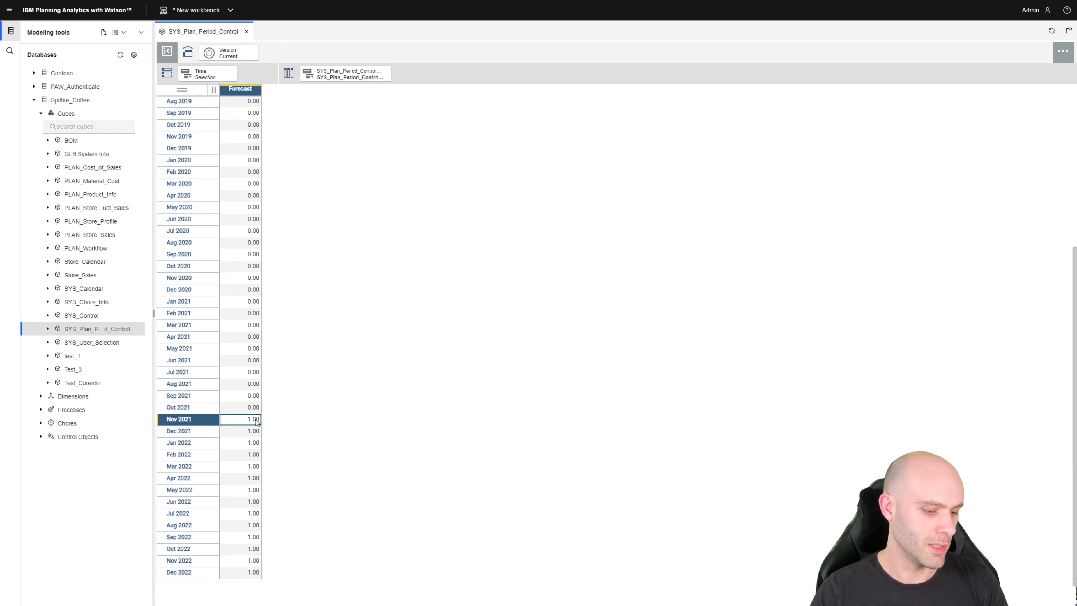
shift+click(256, 573)
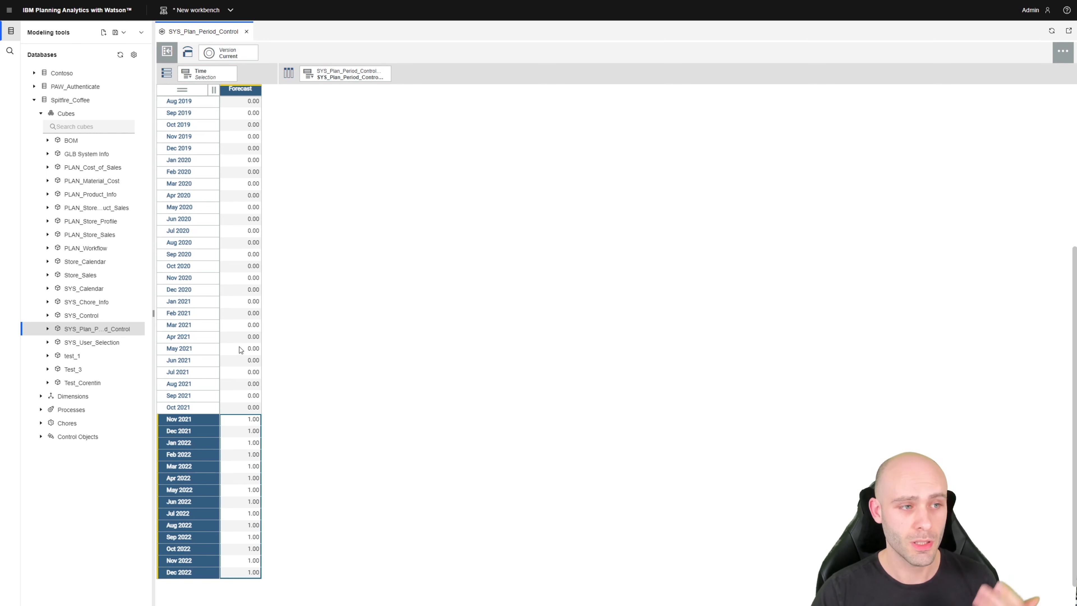
click(241, 340)
click(241, 232)
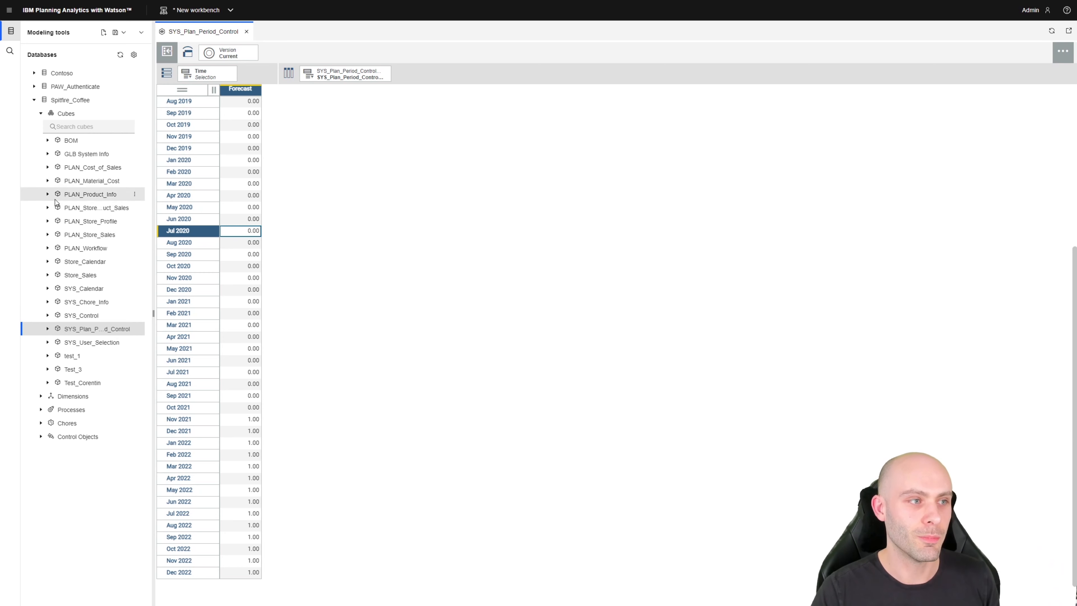
Step: Open the measures dimension of the PLAN_Store_Sales cube for editing and acknowledge the dimension editing notice
click(46, 234)
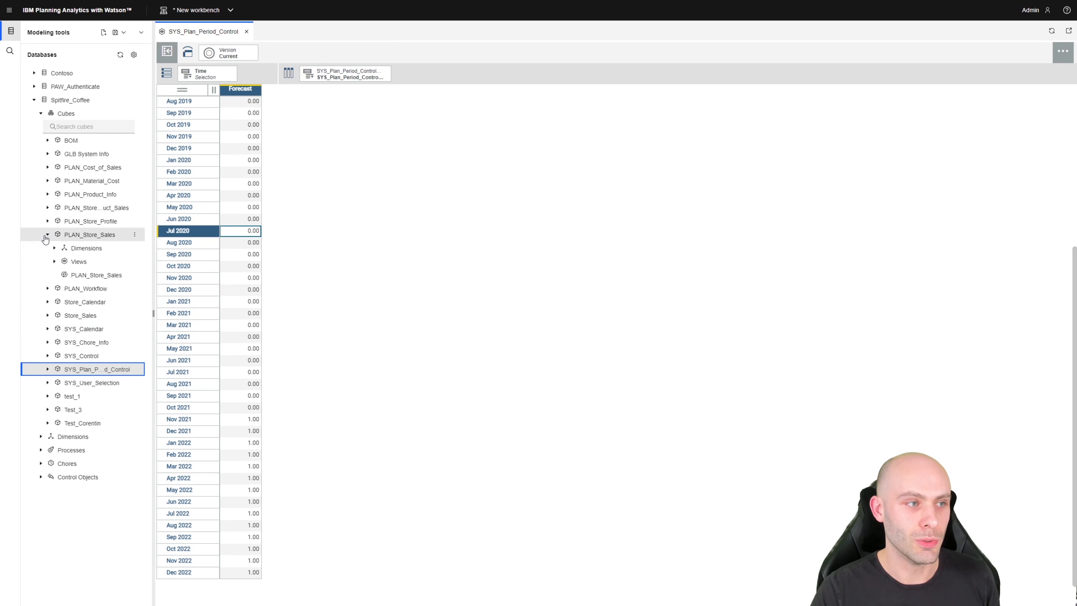
click(134, 234)
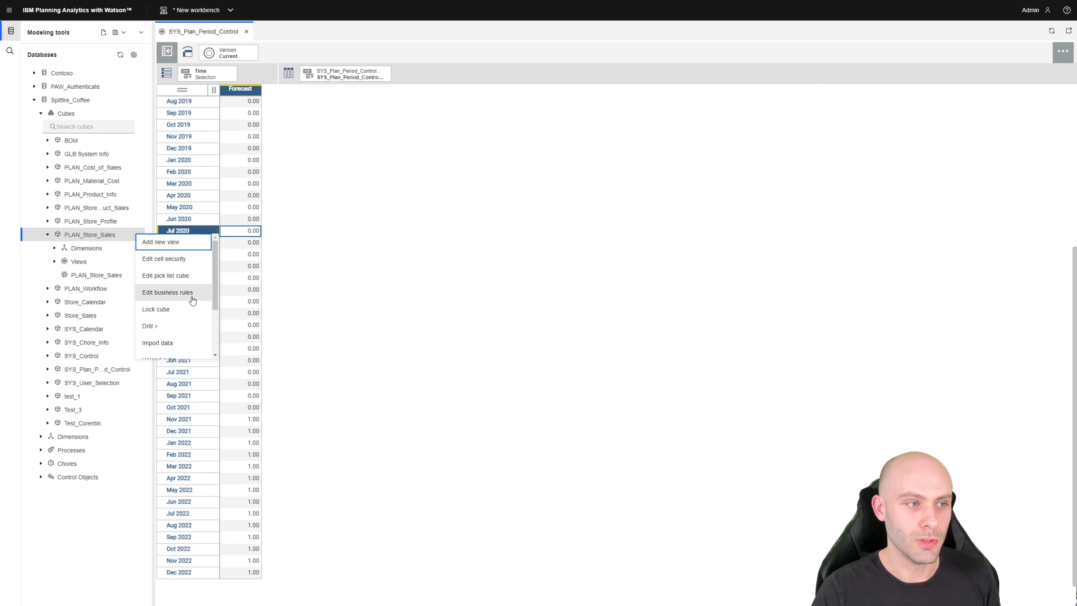
click(54, 247)
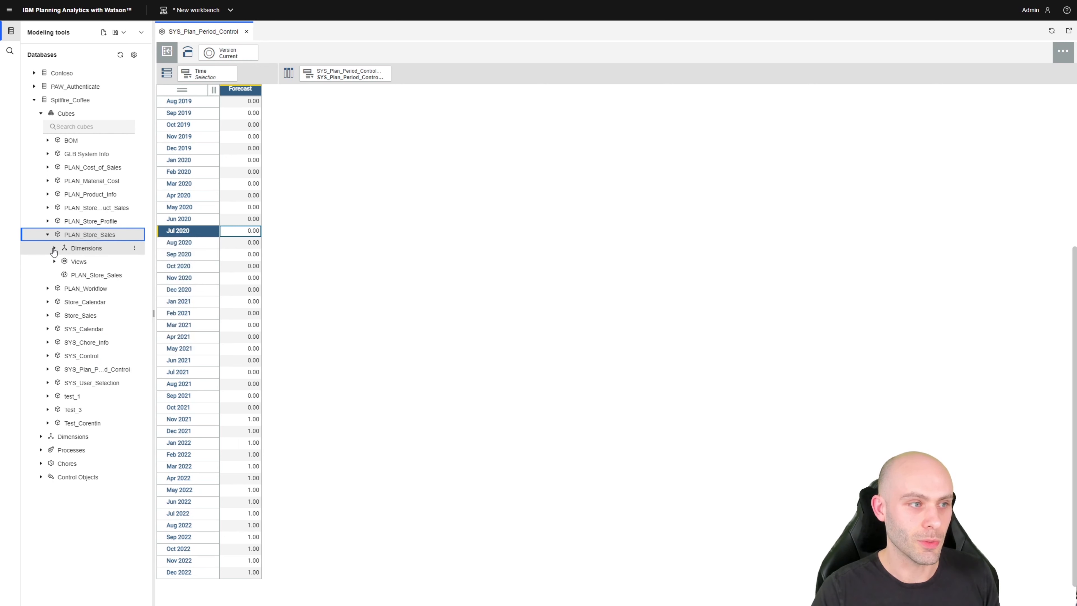
click(134, 328)
click(155, 335)
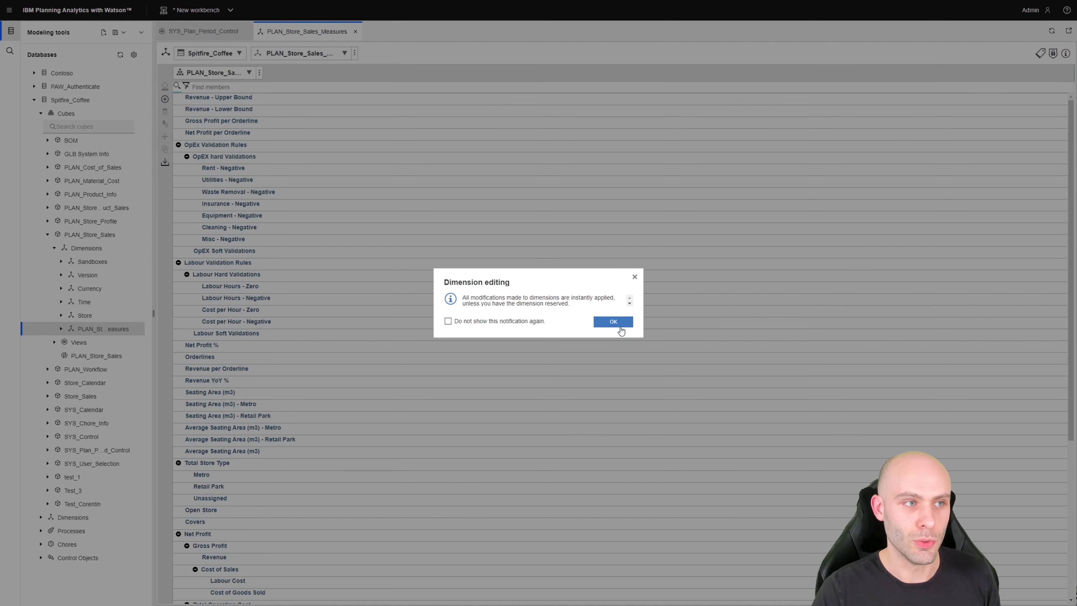
click(620, 325)
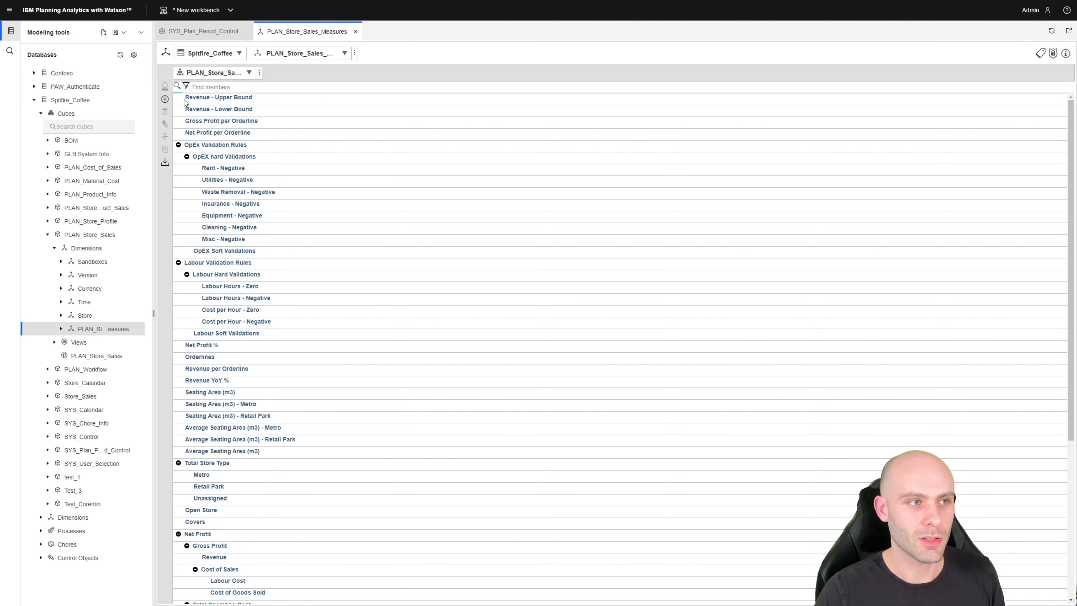
Step: Add a String member named Actual Flag to the PLAN_Store_Sales_Measures dimension and commit it
click(165, 99)
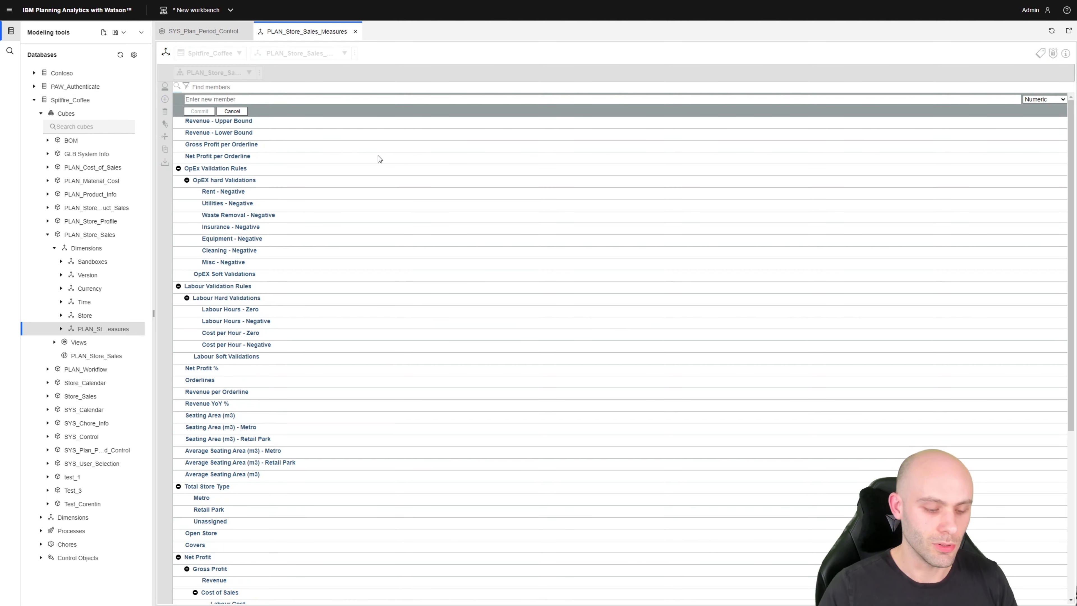
text(A)
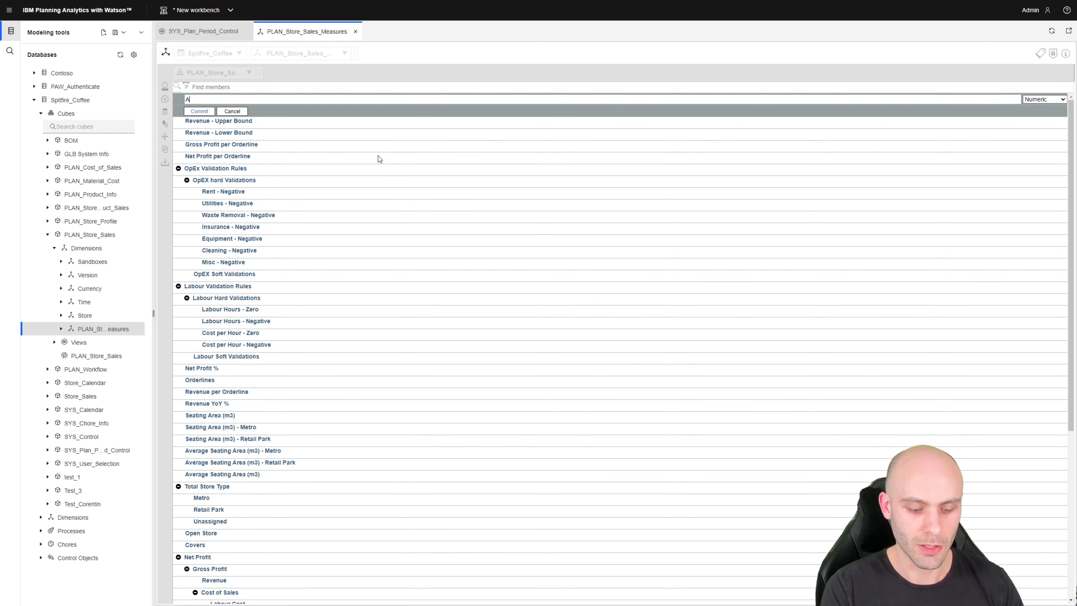
text(ctual Flag)
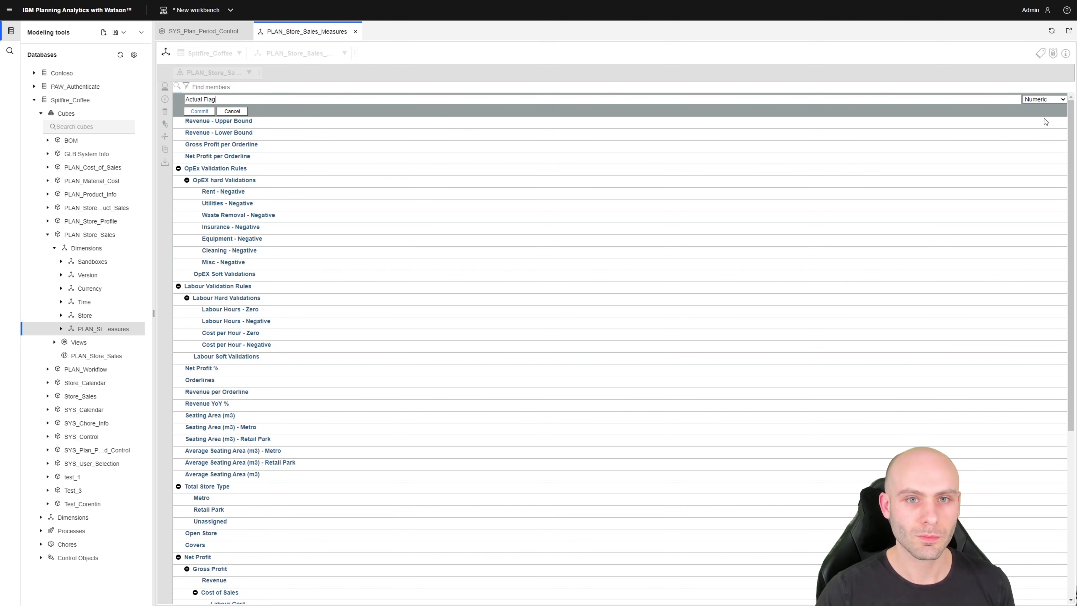
click(1064, 100)
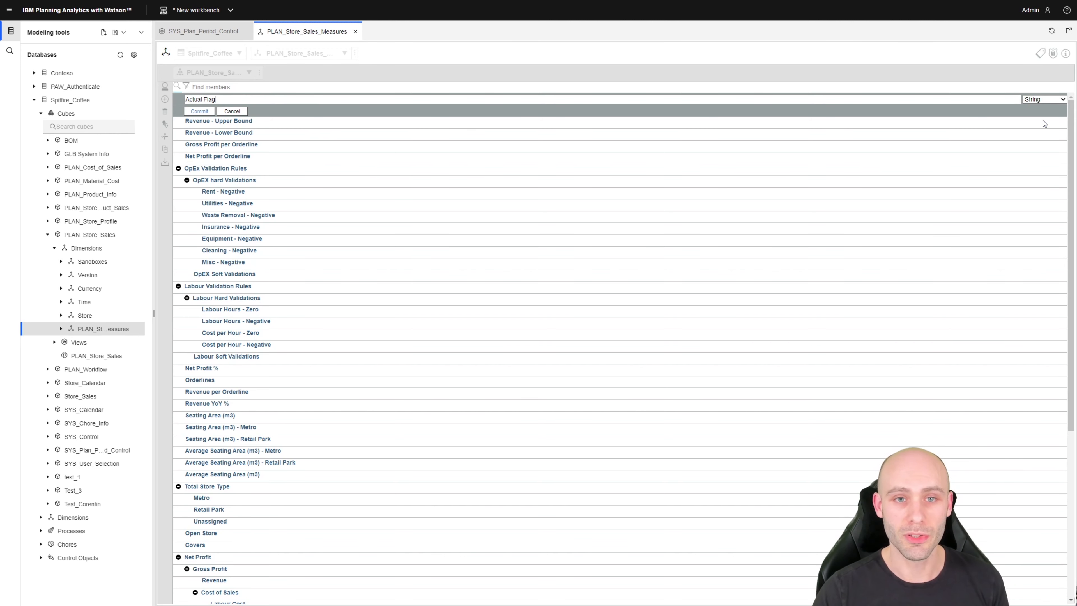
click(197, 112)
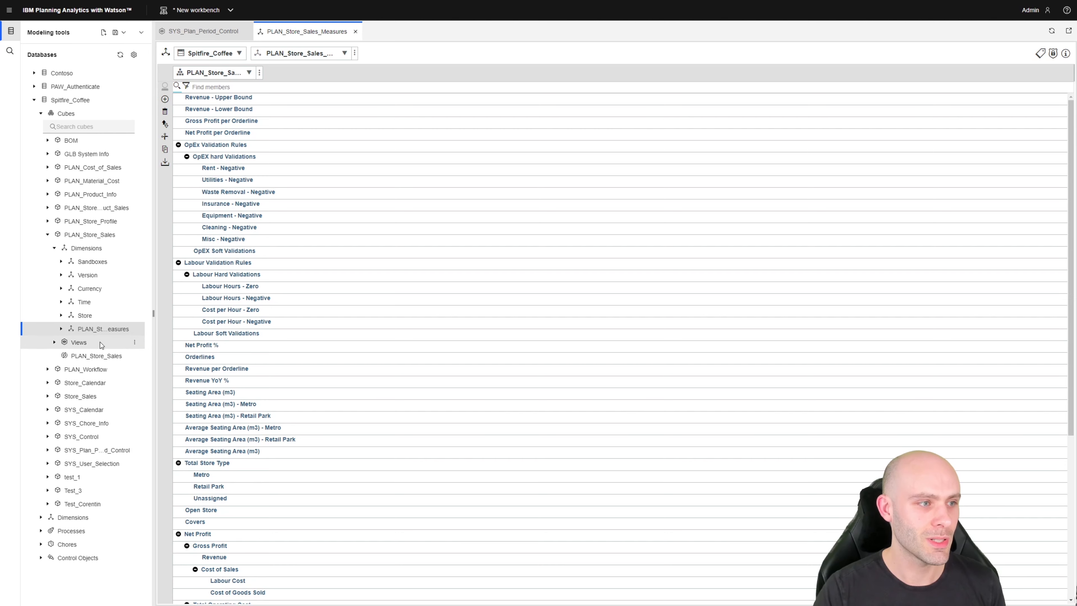
Step: Open the PLAN_Store_Sales rules and duplicate the Forecast Flag comment header above the original, renaming the copy Actual Flag
click(135, 356)
click(170, 368)
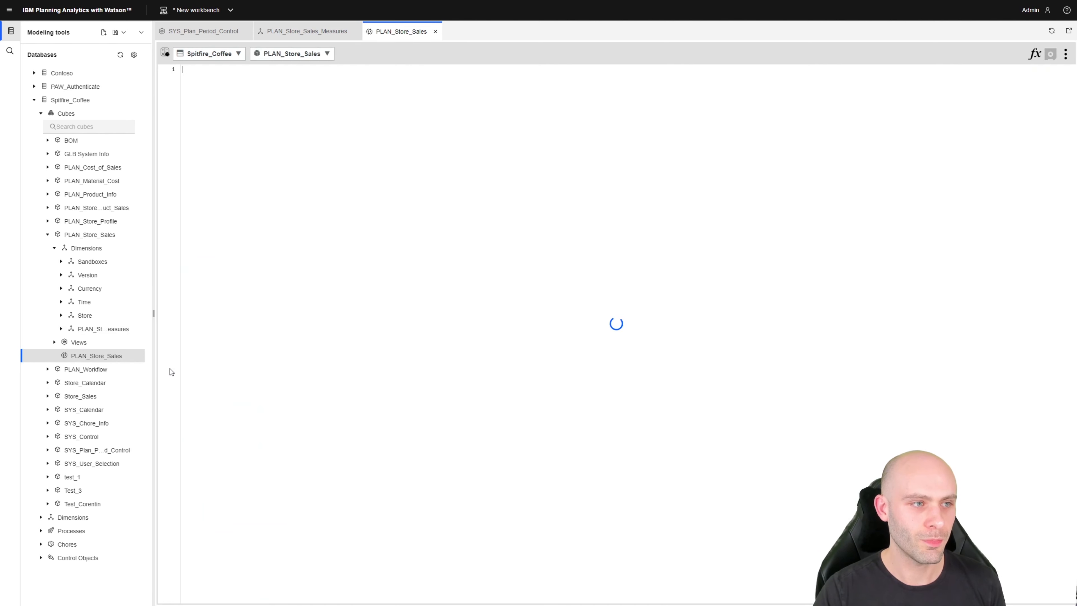
drag(688, 148, 165, 134)
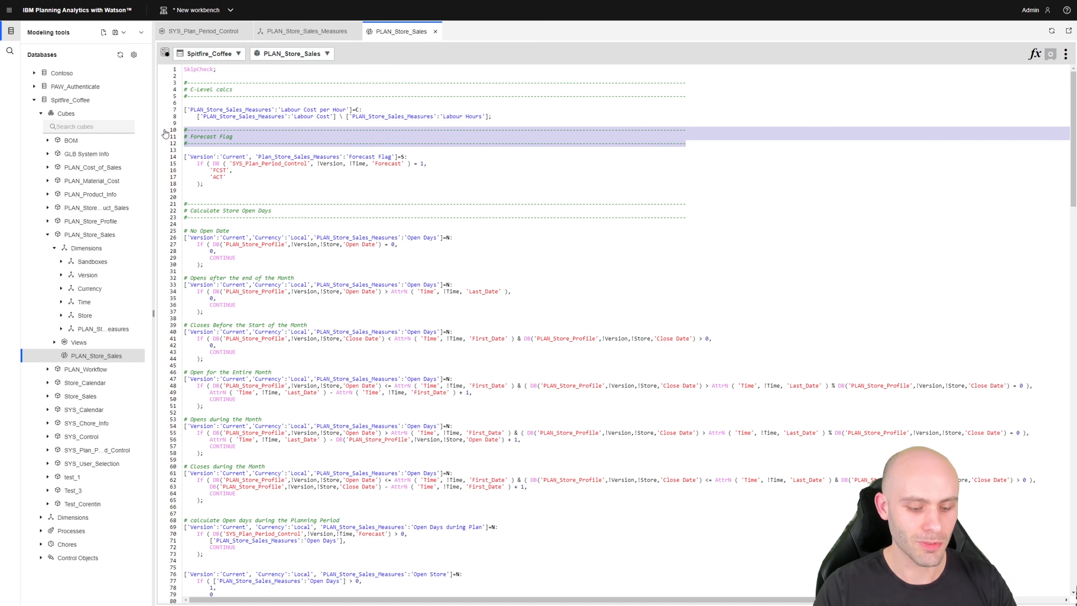
click(165, 134)
key(Return)
key(Return)
key(ctrl+v)
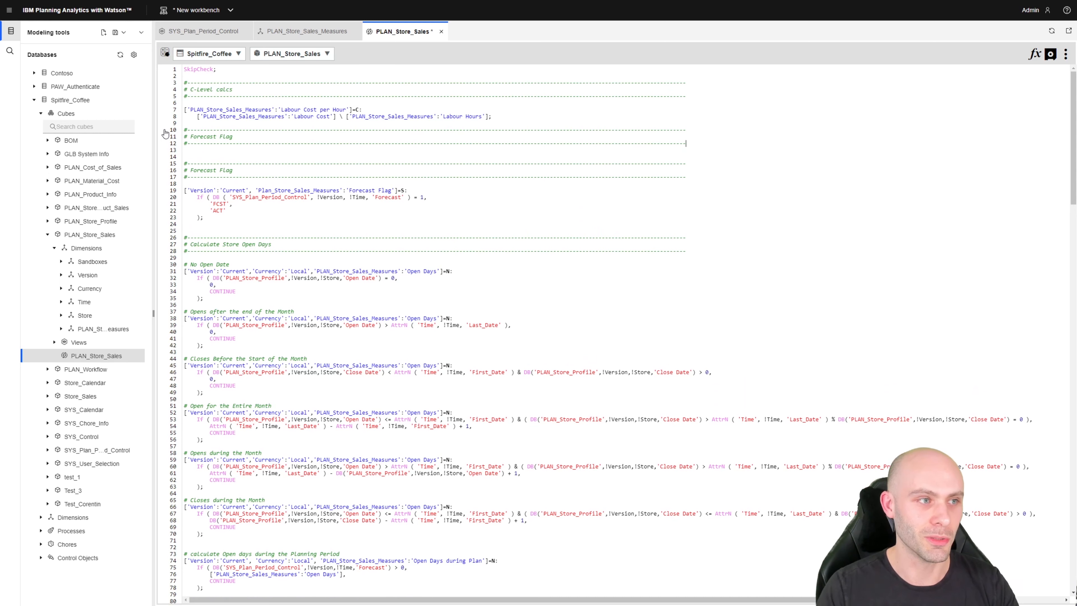
double_click(205, 137)
text(Actual F)
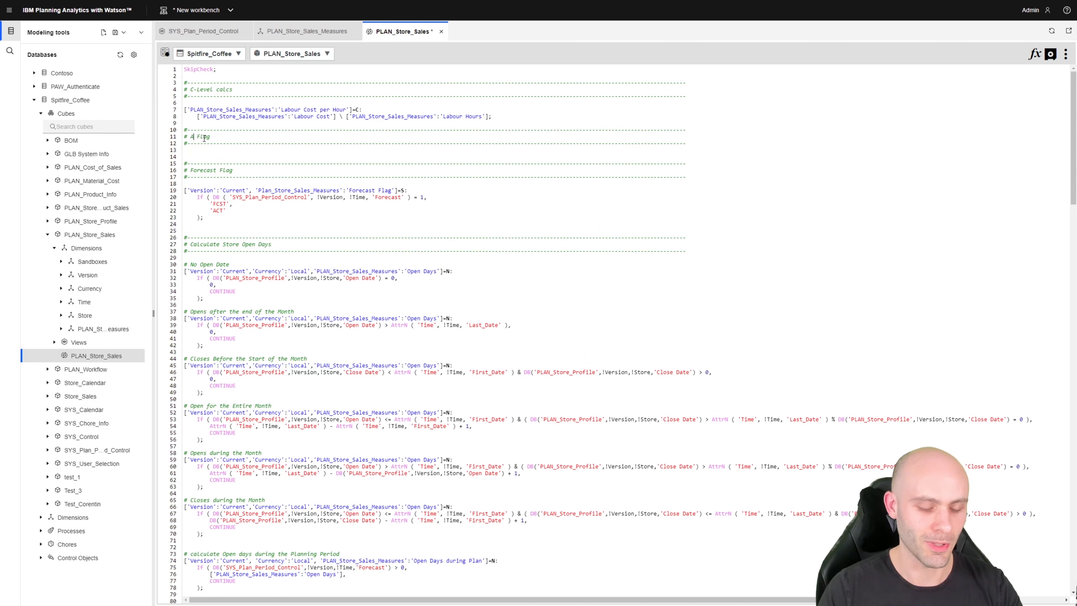
text(l)
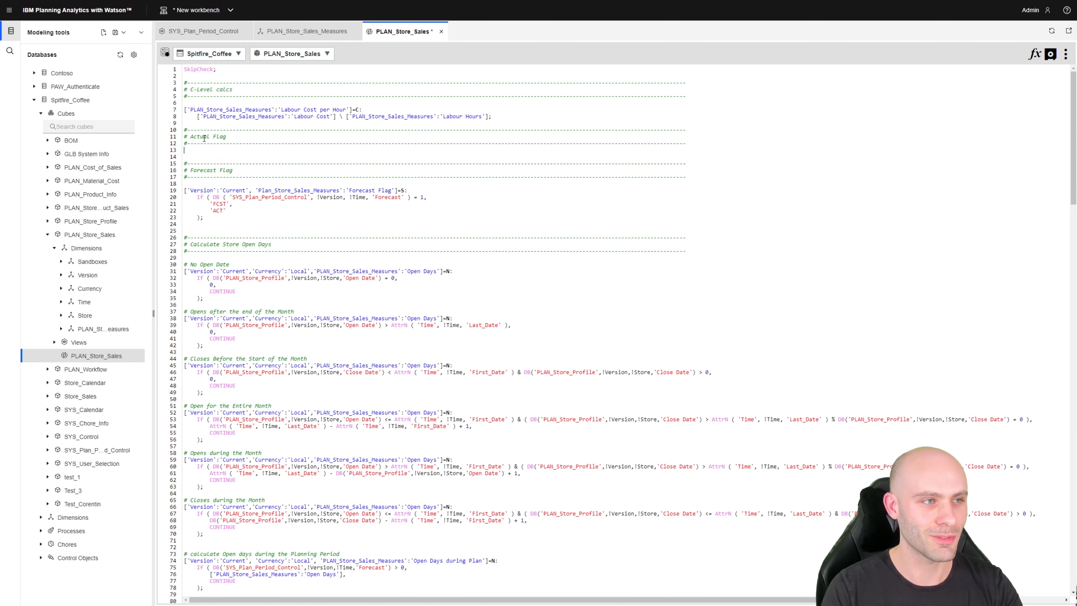
Step: Below the Actual Flag header, write the rule target ['Version':'Current', 'PLAN_Store_Sales_Measures':'Actual Flag']=S:
key(Return)
key(Return)
text(['Version)
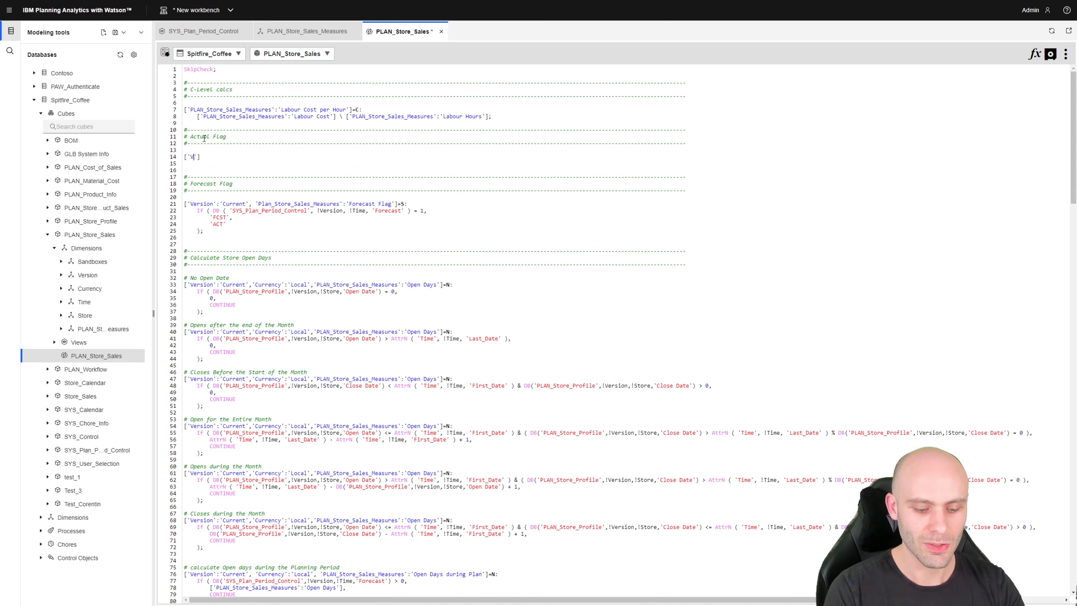
text(')
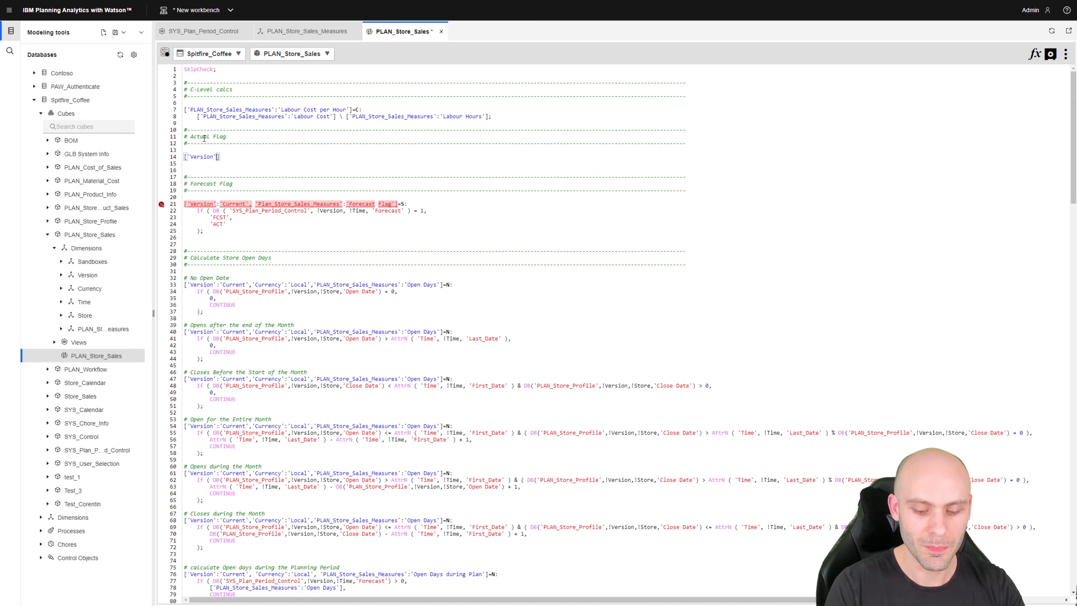
text(:'Current')
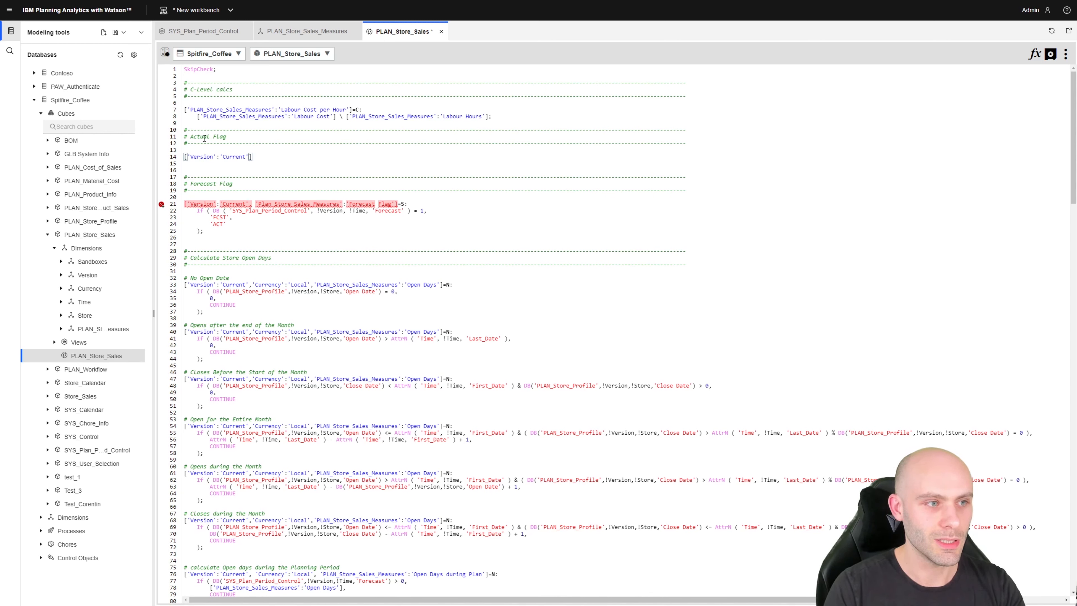
text(, 'P)
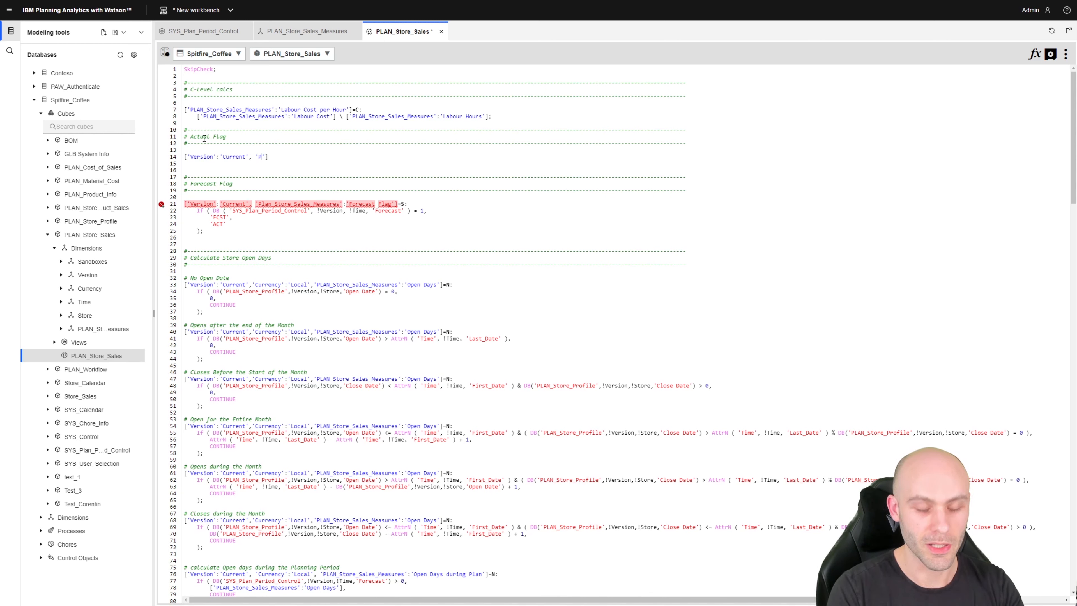
text(lan_Store)
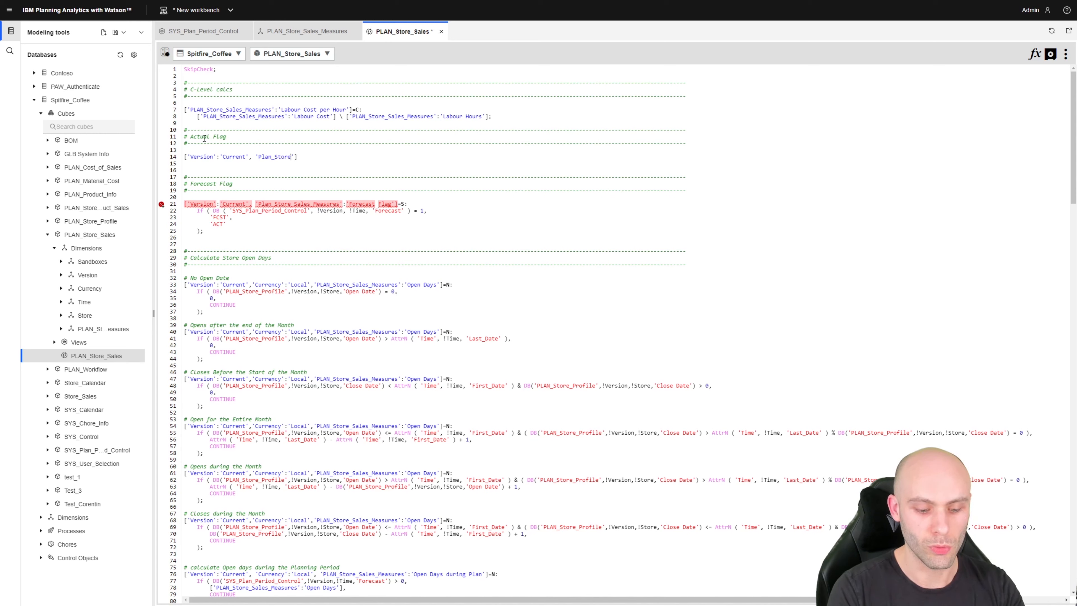
key(ctrl+space)
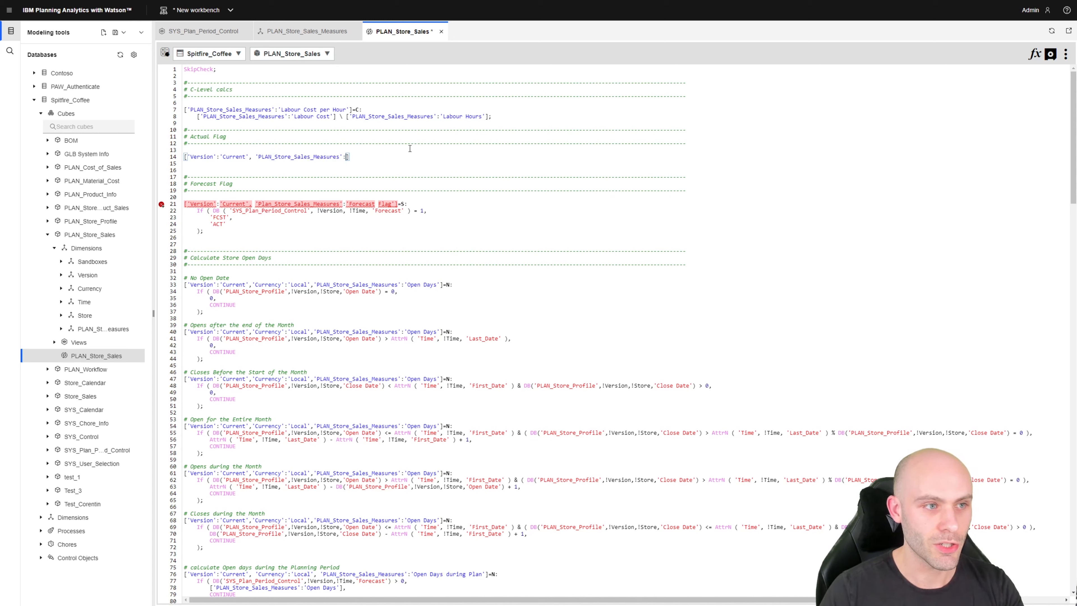
text('Actual F)
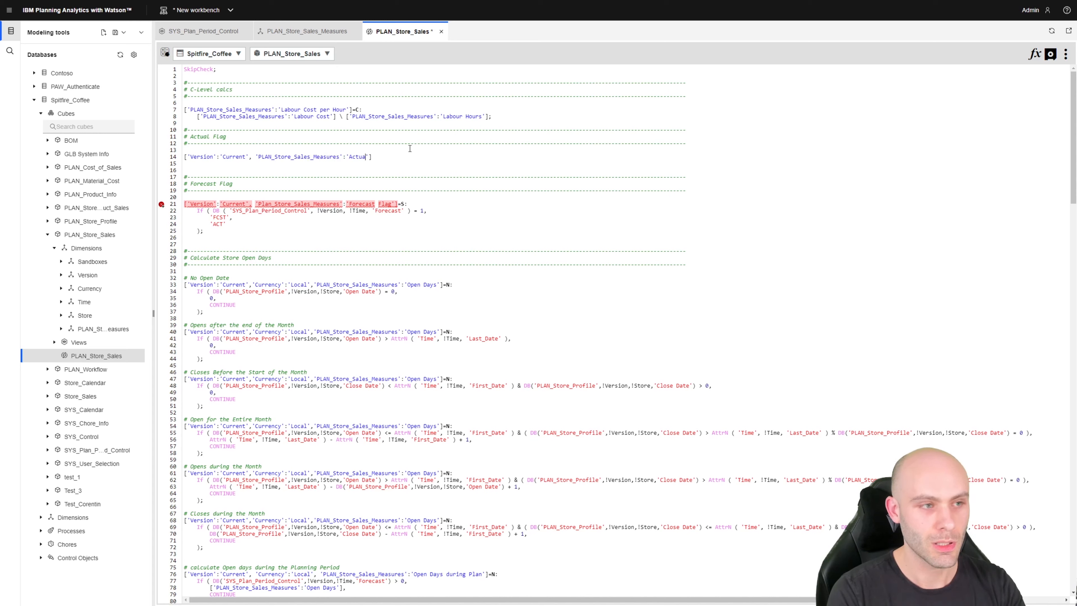
text(lag']=S:)
Step: Add the Actual Flag rule's condition If ( DB ( 'SYS_Plan_Period_Control', !Version, !Time, 'Forecast' ) = 1,
key(Return)
key(Tab)
text(If ( DB ( )
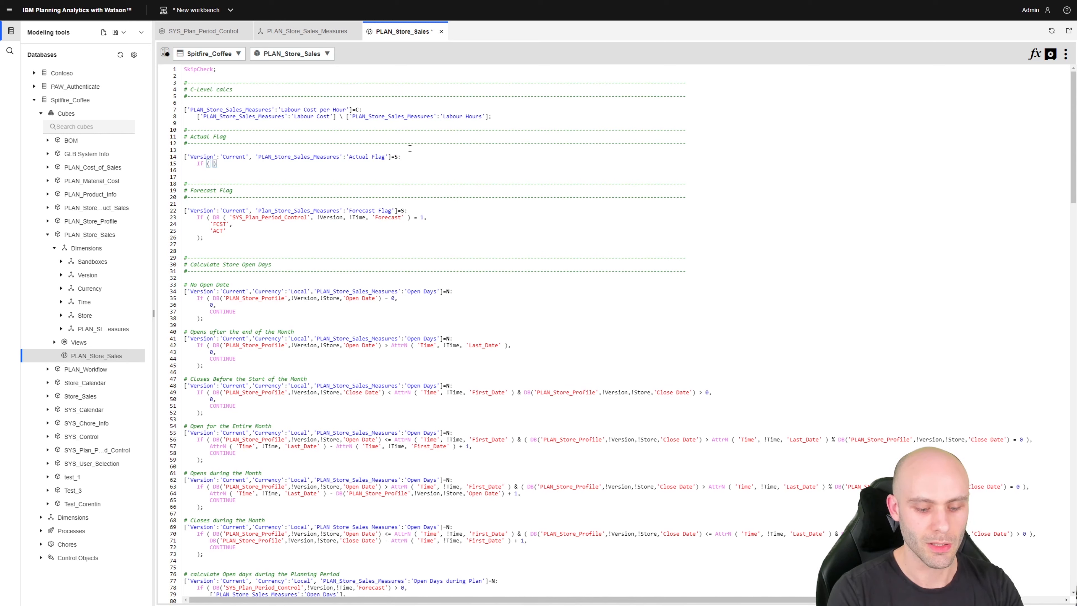
text(')
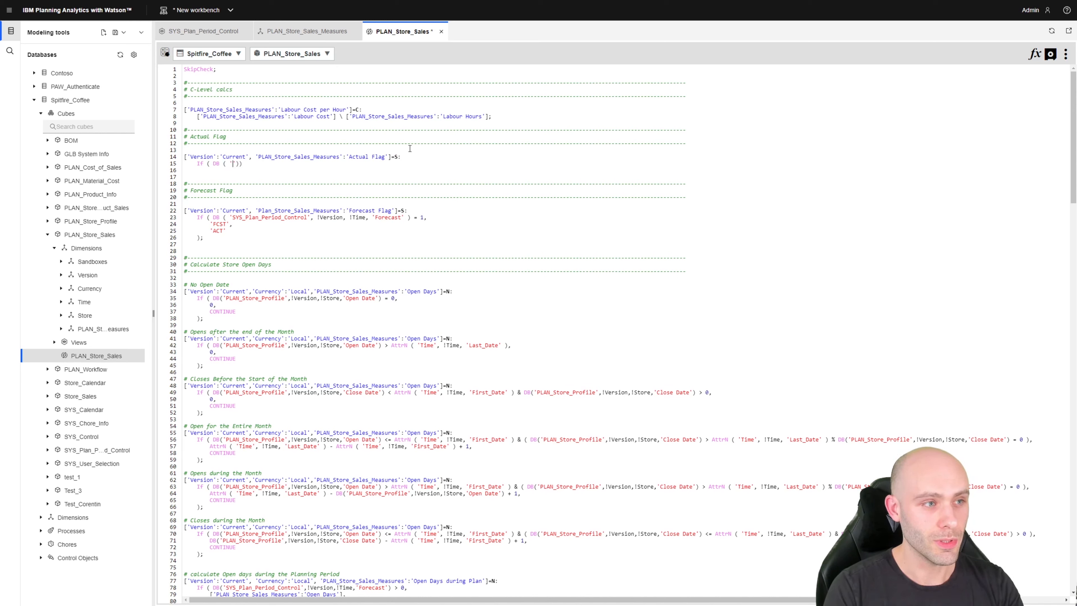
text(SYS_PLAN)
key(Return)
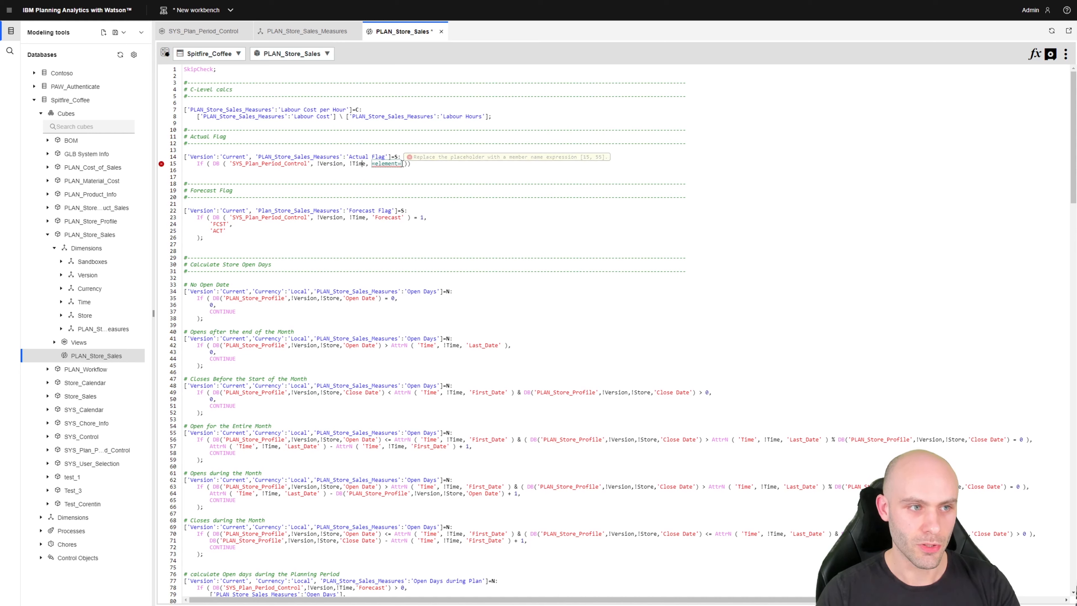
drag(402, 164, 374, 164)
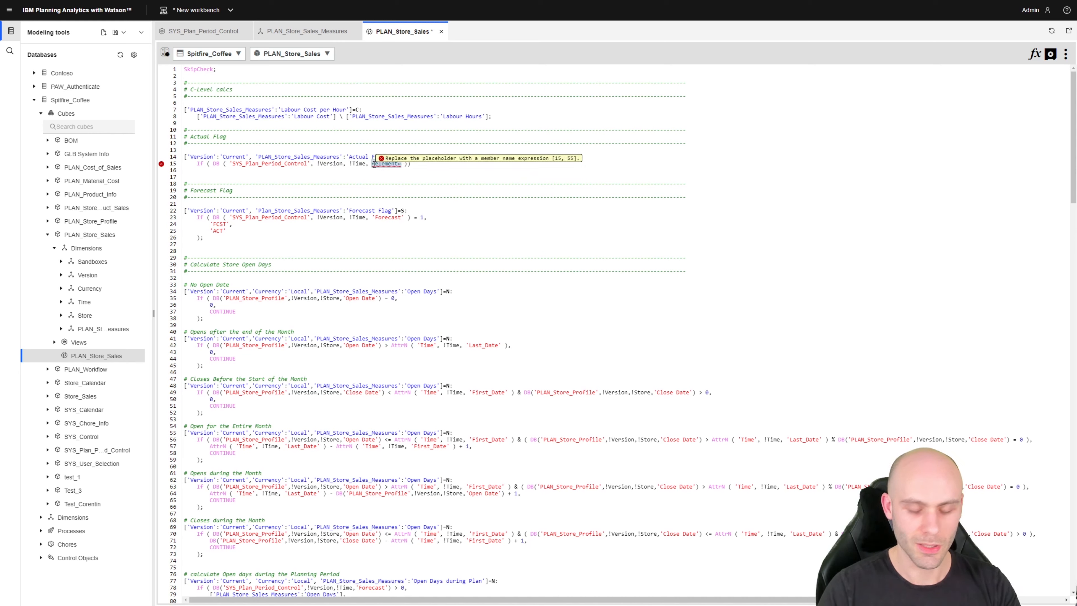
text('Forecast')
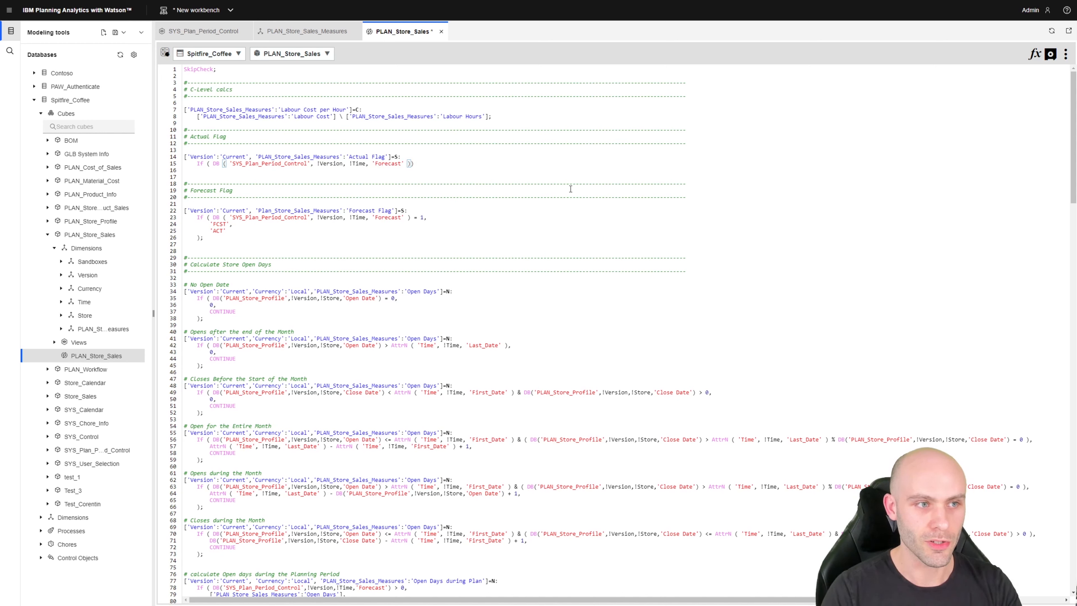
text( ) = 1)
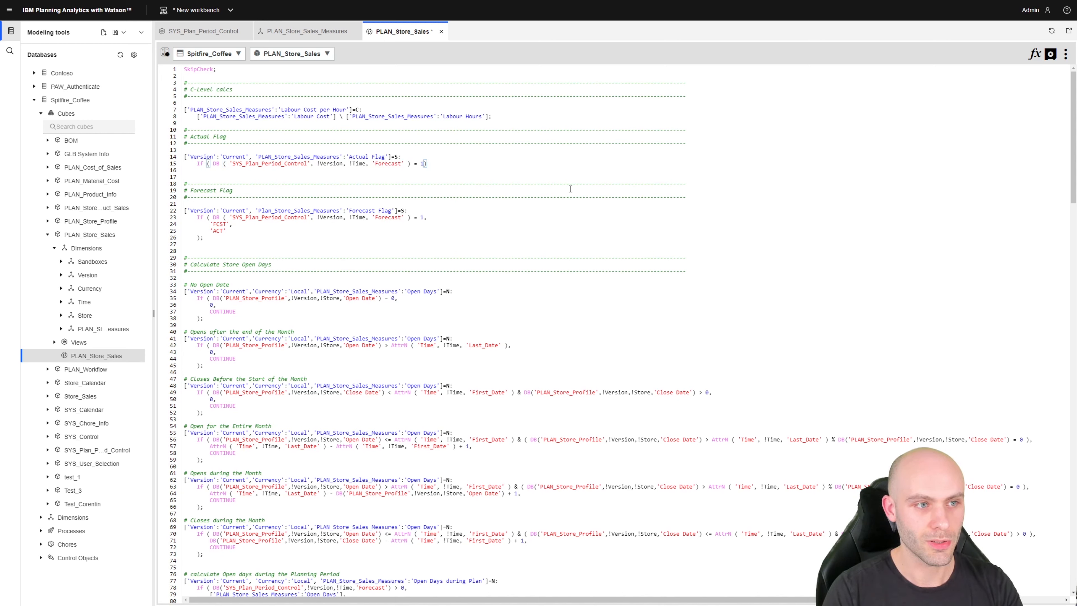
text(,)
Step: Complete the Actual Flag rule with results 'FCST' and 'ACT', end the statement with a semicolon and save the rules
key(Return)
key(Return)
key(Return)
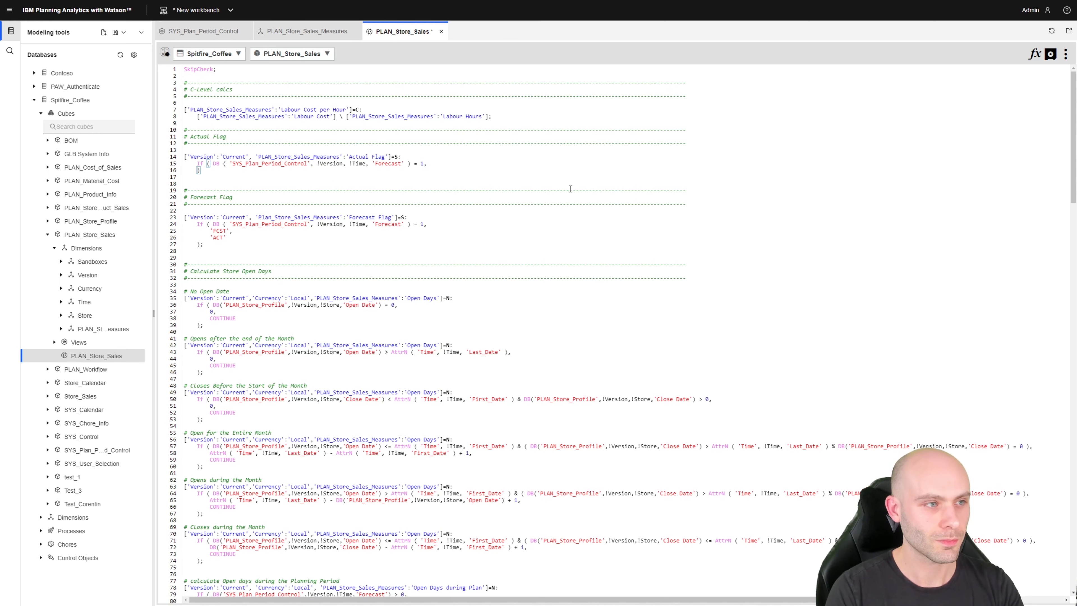
key(Up)
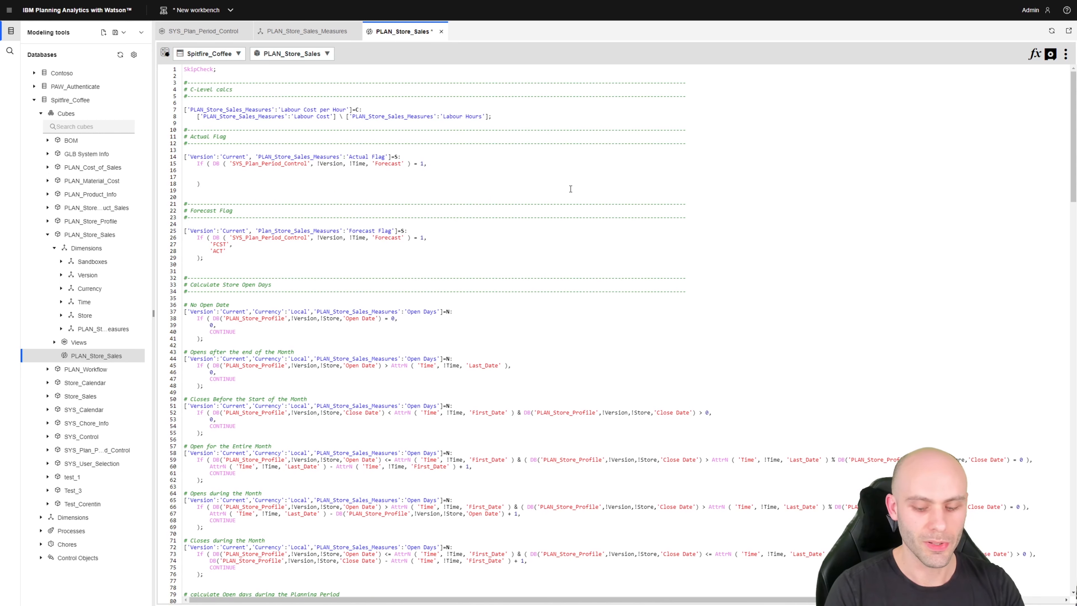
text('FCST)
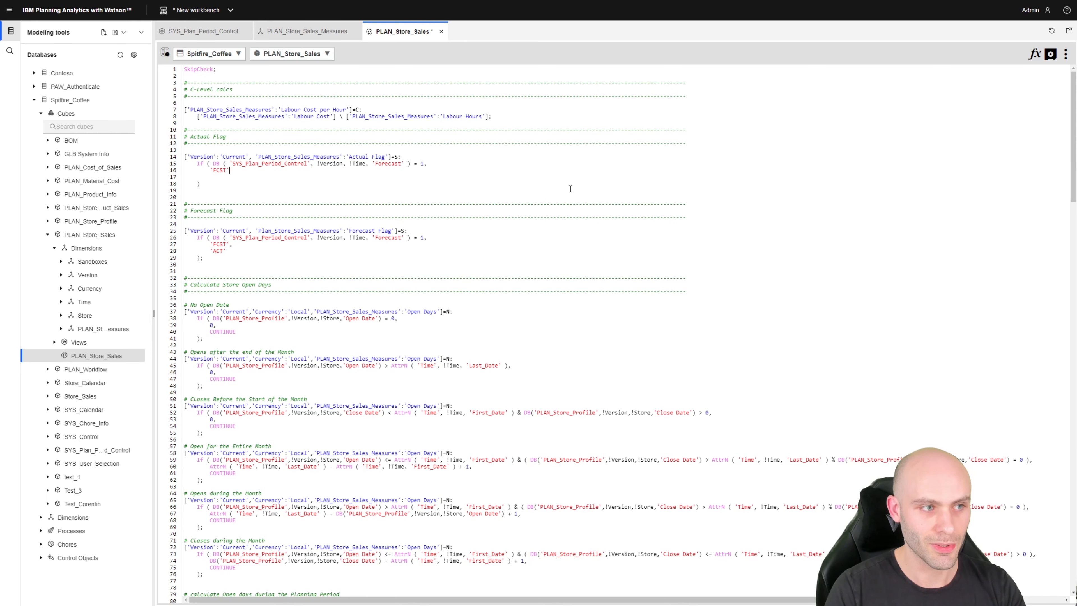
text(',)
key(Return)
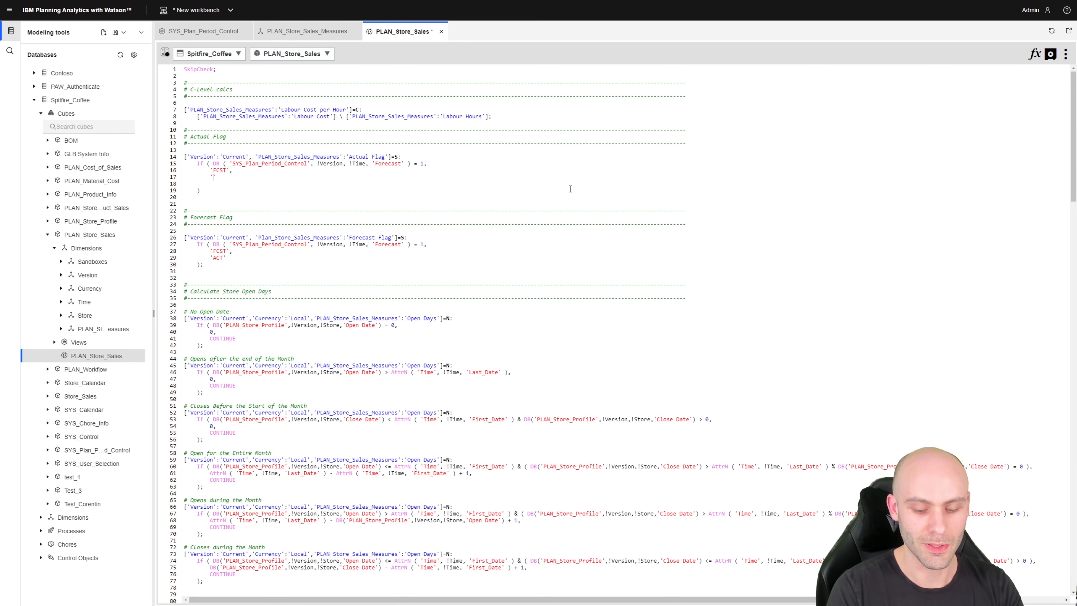
text('ACT)
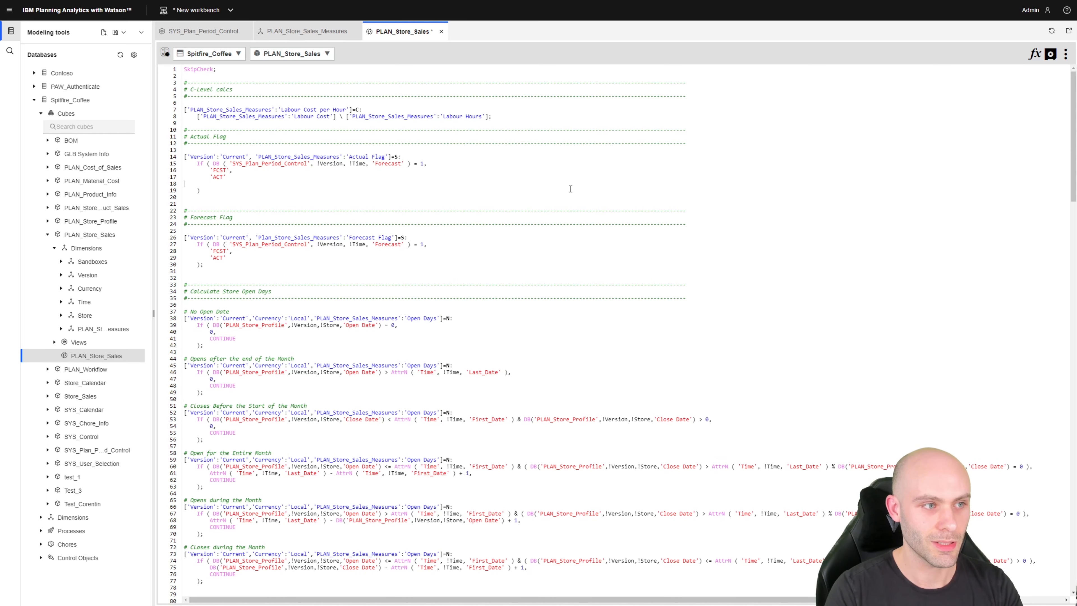
key(BackSpace)
key(Down)
text(;)
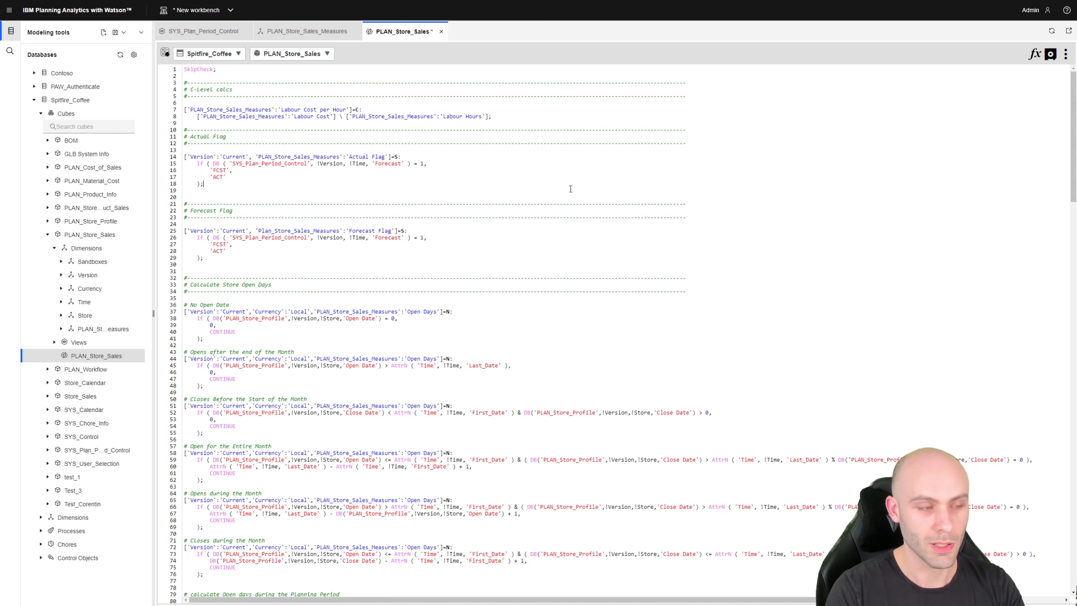
click(1050, 53)
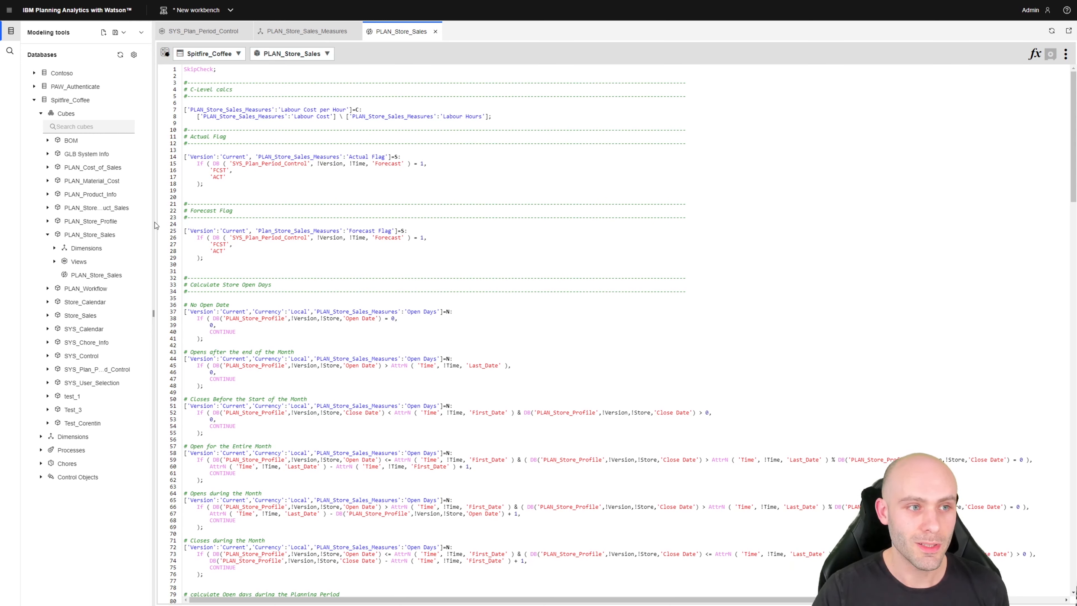
Step: Switch to the unsaved New book and open the PLAN_Store_Sales_Measures column set for editing
click(343, 189)
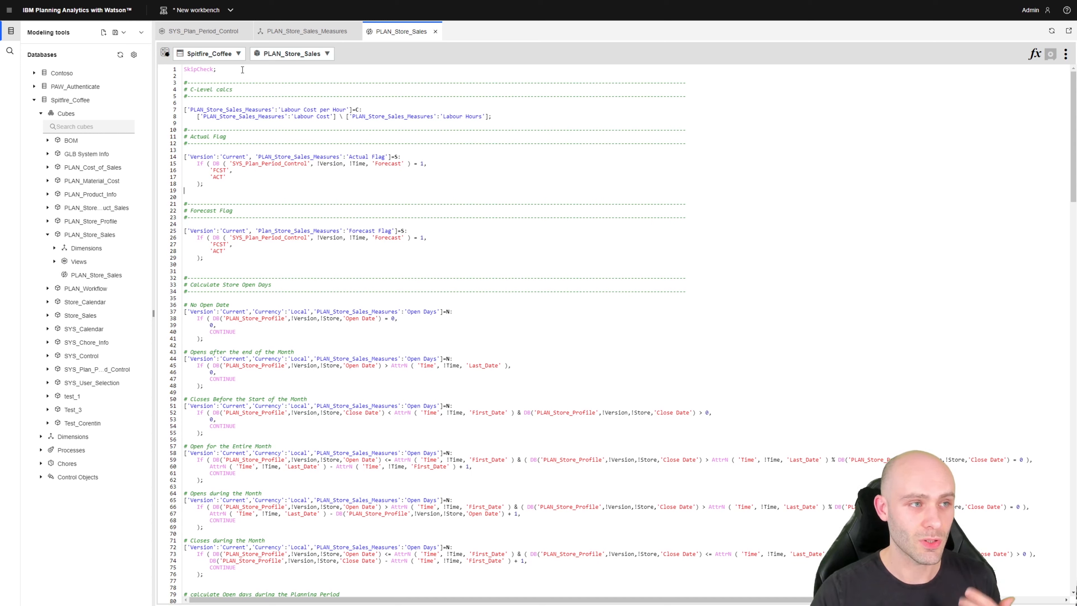
click(216, 10)
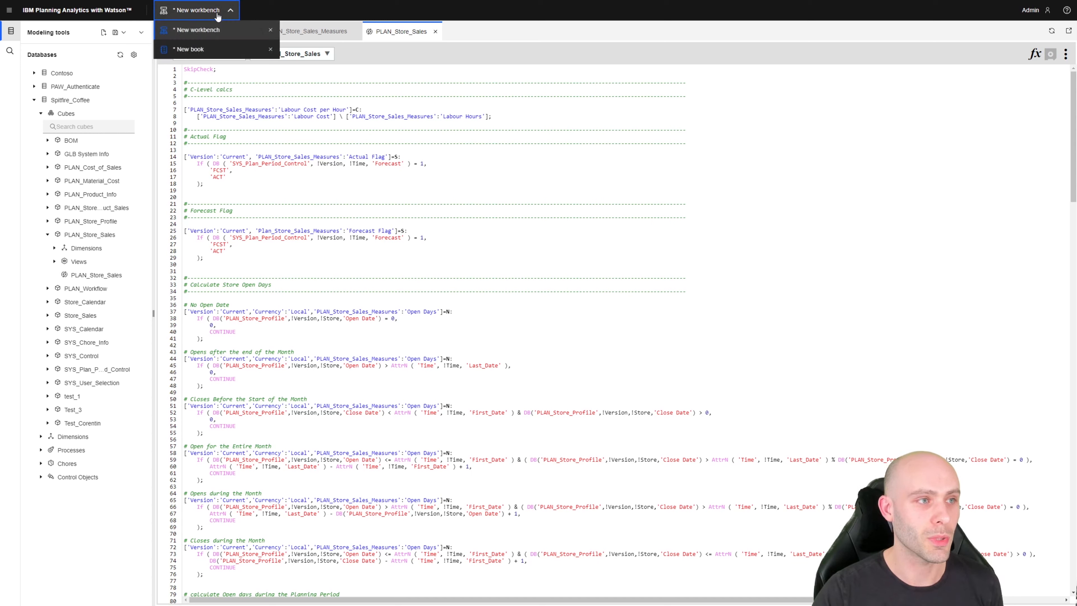
click(199, 49)
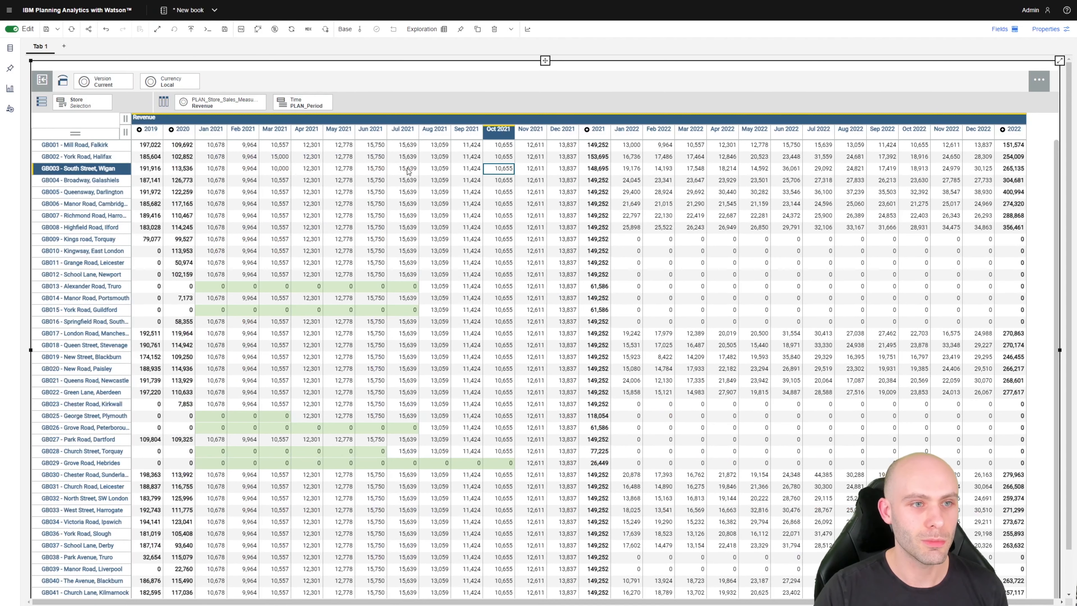
click(389, 172)
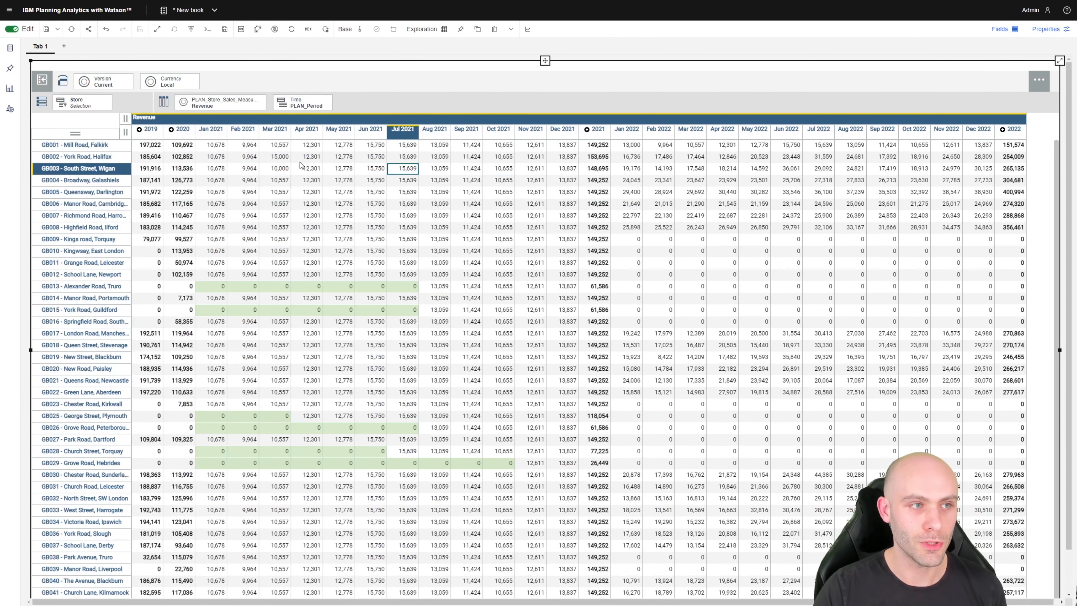
click(213, 105)
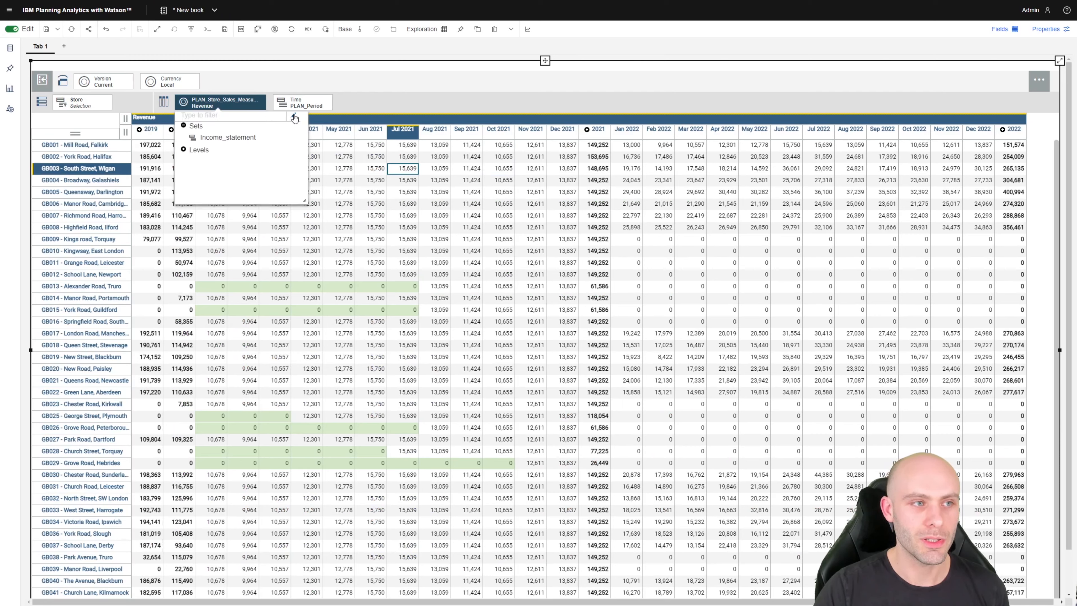
click(294, 115)
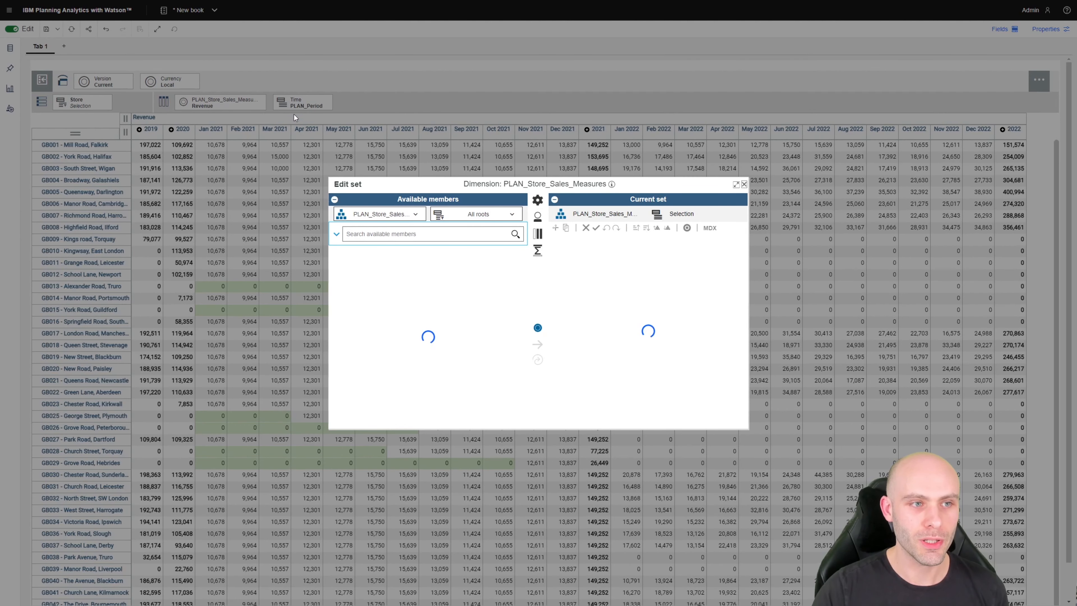
Step: Find the Actual Flag measure among the available members, add it to the current set after Revenue and apply the set
click(384, 233)
text(actua)
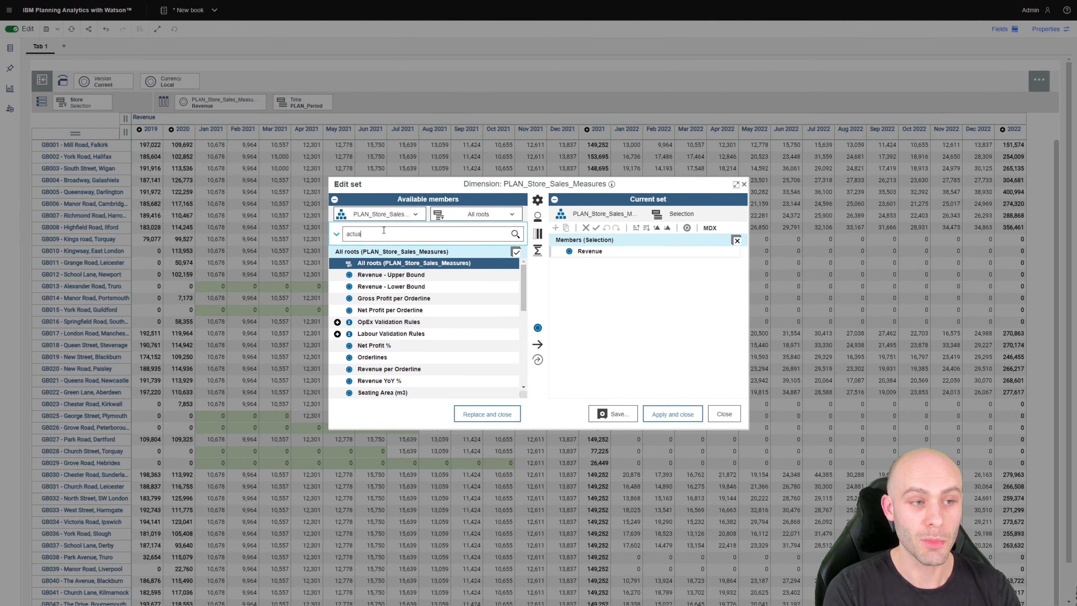
click(515, 234)
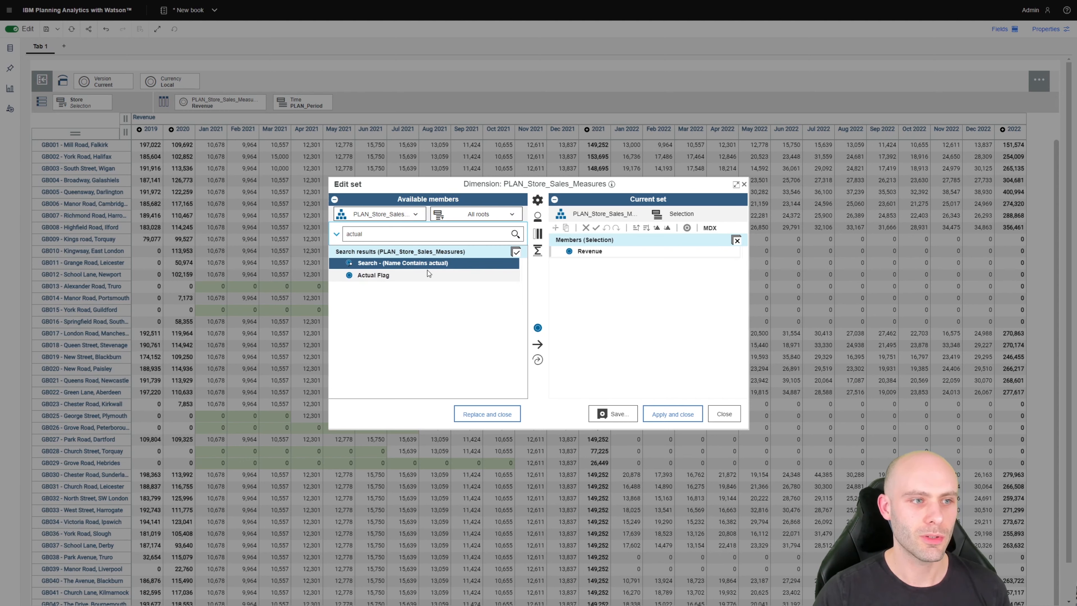
click(428, 274)
click(538, 345)
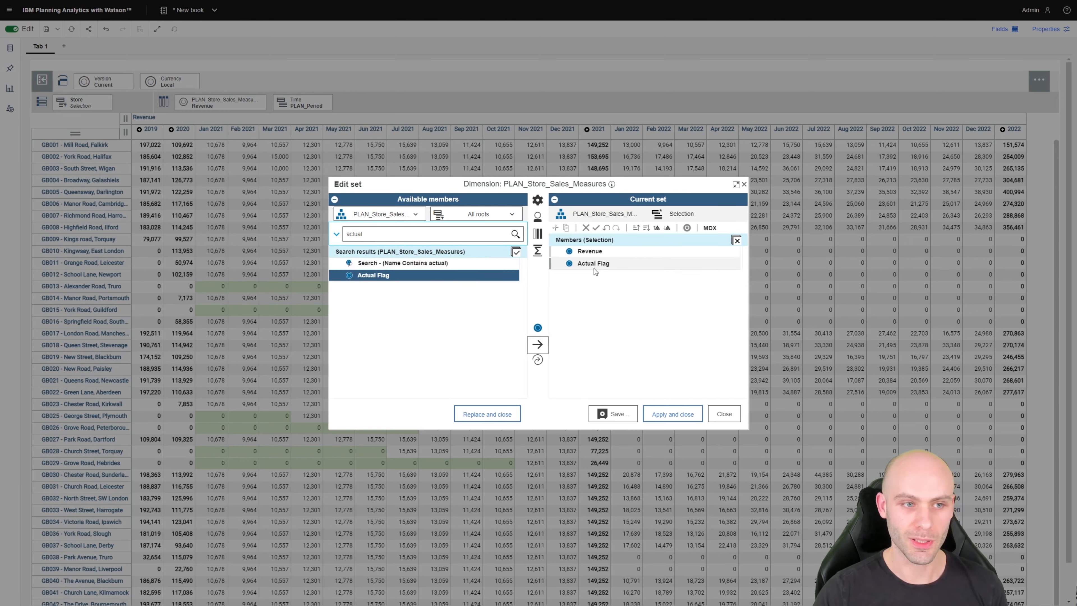
click(677, 415)
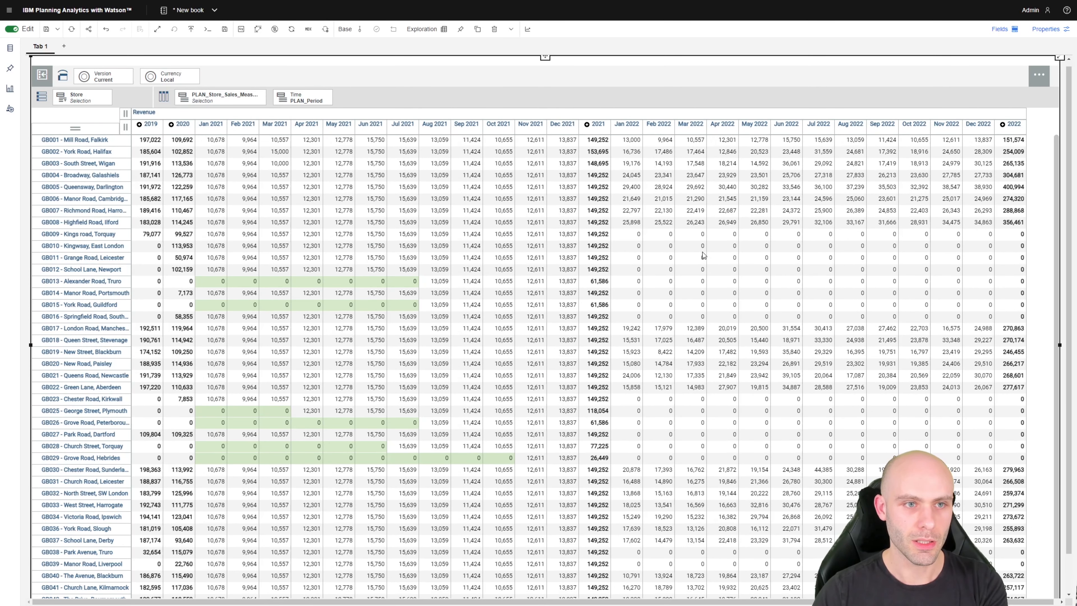
Step: Turn off zero suppression for both rows and columns in the store sales view
click(704, 225)
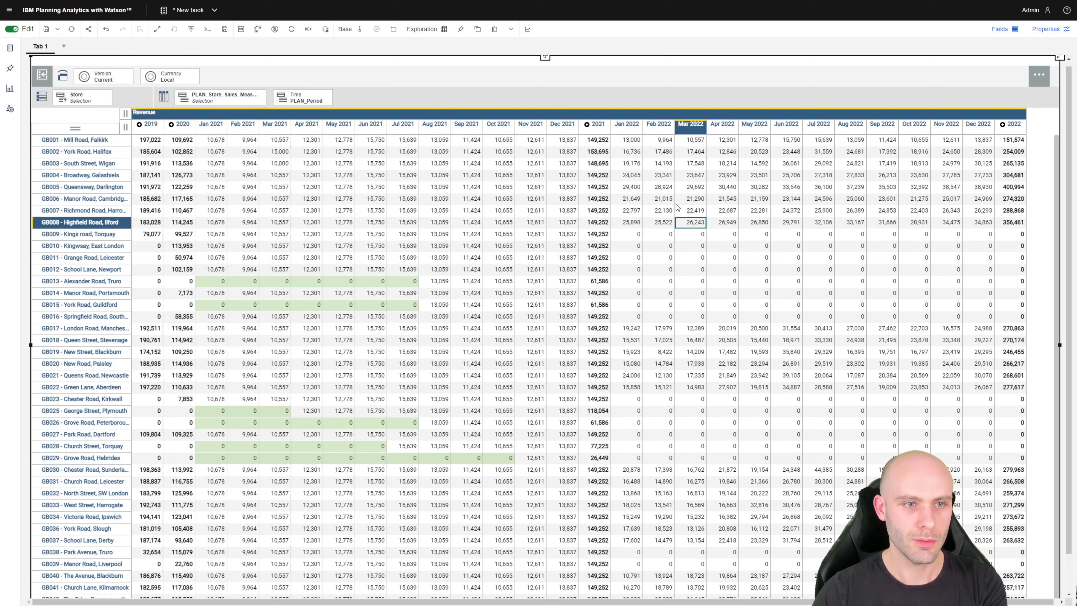
click(275, 29)
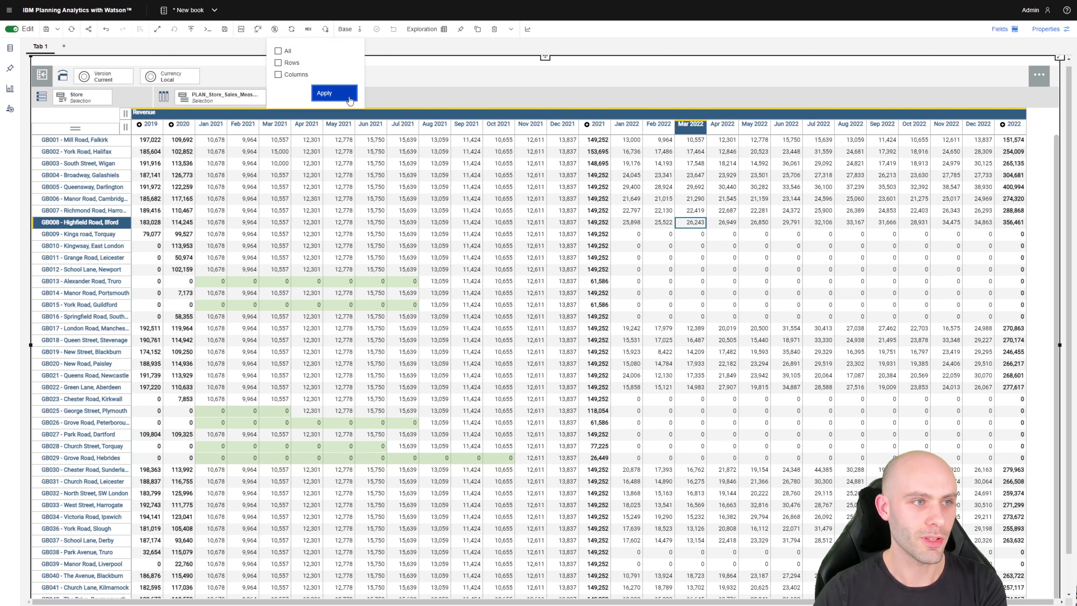
click(334, 93)
Step: Examine the Actual Flag values across all periods from 2019 to 2022, then return to the Revenue columns
scroll(737, 195, right, 5)
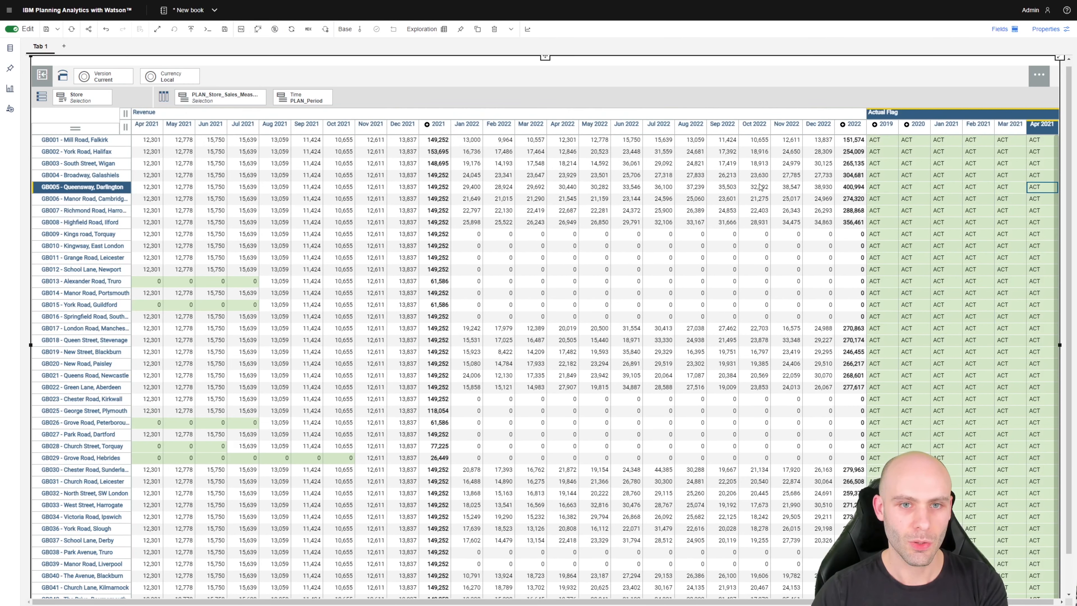
click(569, 167)
click(932, 176)
key(Right)
key(Right)
key(Right)
key(Right)
key(Right)
key(Right)
key(Right)
key(Right)
key(Right)
key(Right)
key(Right)
key(Right)
key(Right)
key(Right)
key(Right)
key(Right)
key(Right)
key(Right)
key(Right)
key(Right)
key(Right)
key(Right)
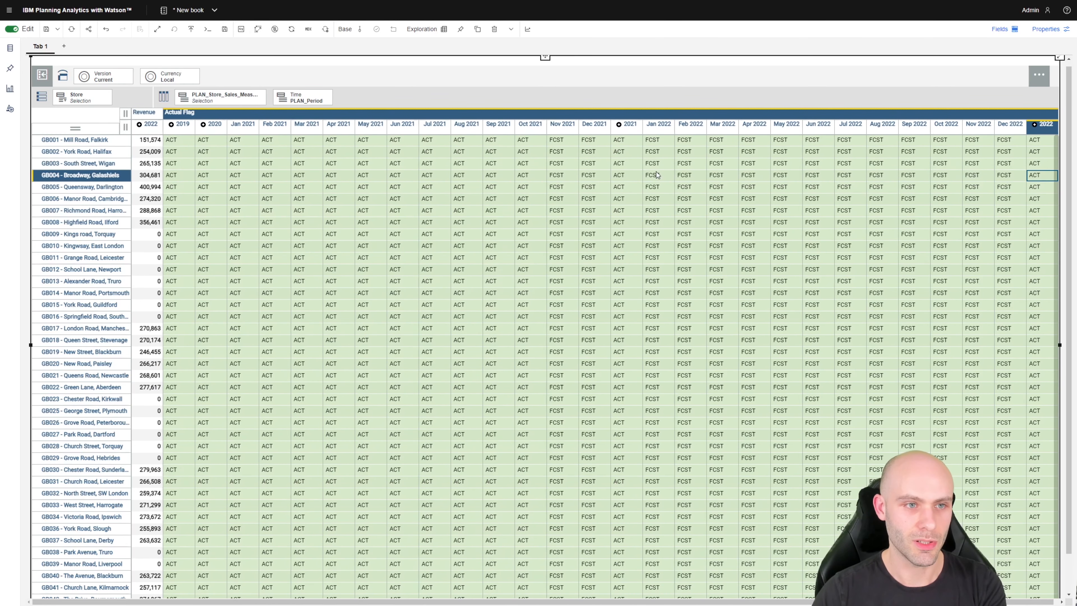
click(691, 166)
click(577, 155)
click(486, 154)
key(Left)
key(Left)
key(Left)
key(Left)
key(Left)
key(Left)
key(Left)
key(Left)
key(Left)
key(Left)
key(Left)
key(Left)
key(Left)
key(Left)
key(Left)
key(Left)
key(Left)
key(Left)
key(Left)
key(Left)
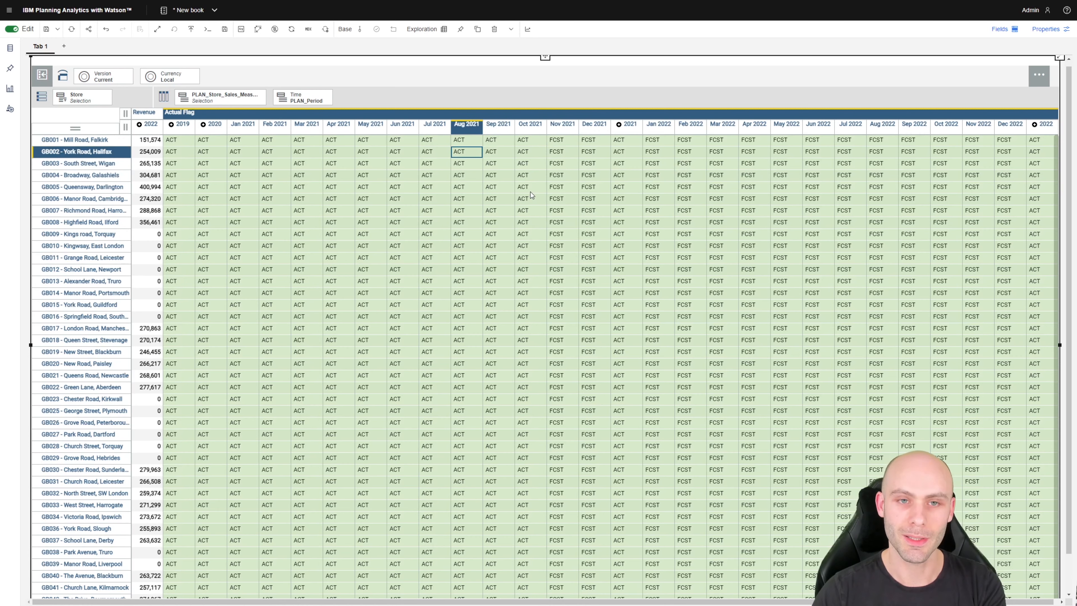
key(Left)
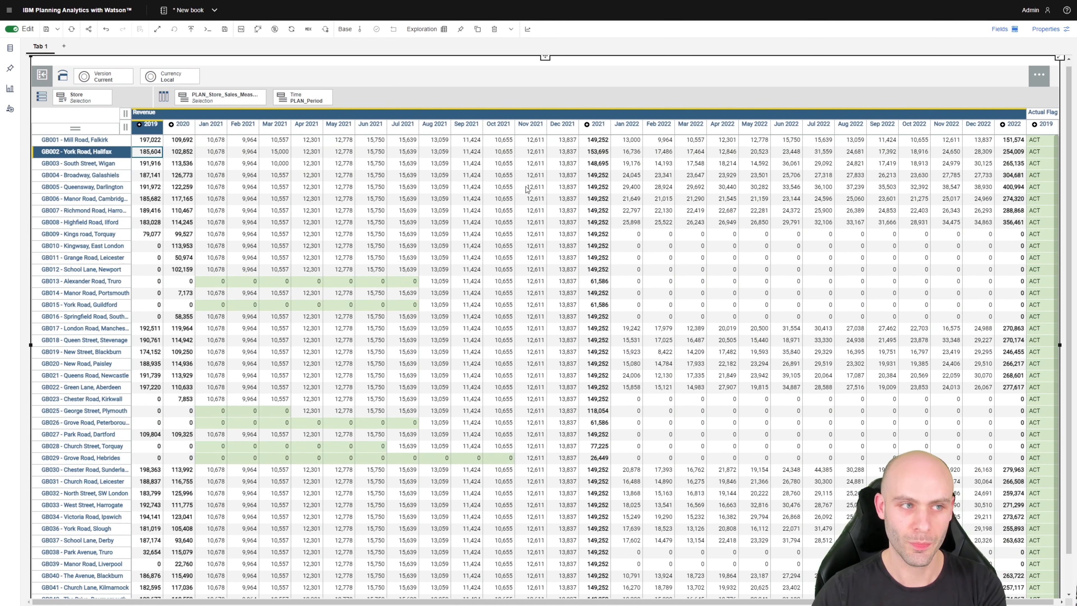
Step: Create a conditional format on Revenue with the condition Actual Flag Equals text ACT
right_click(248, 114)
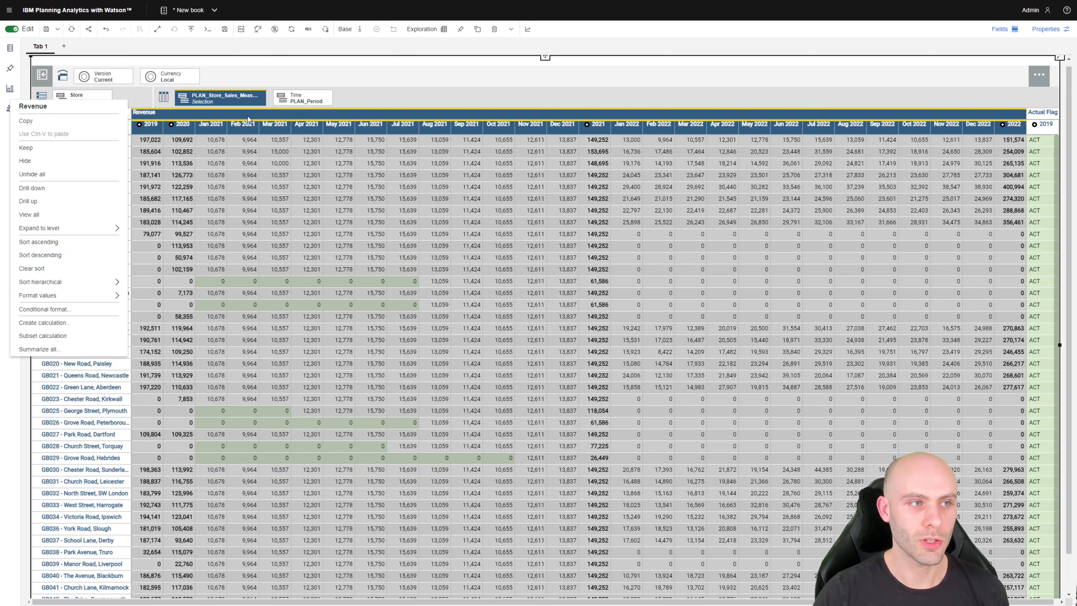
click(59, 310)
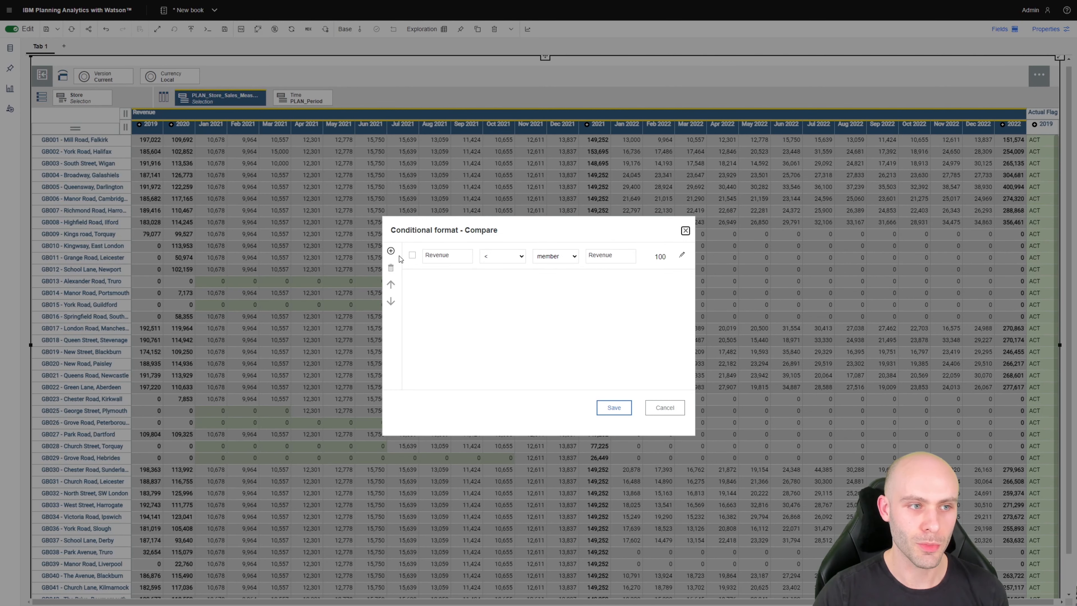
click(444, 257)
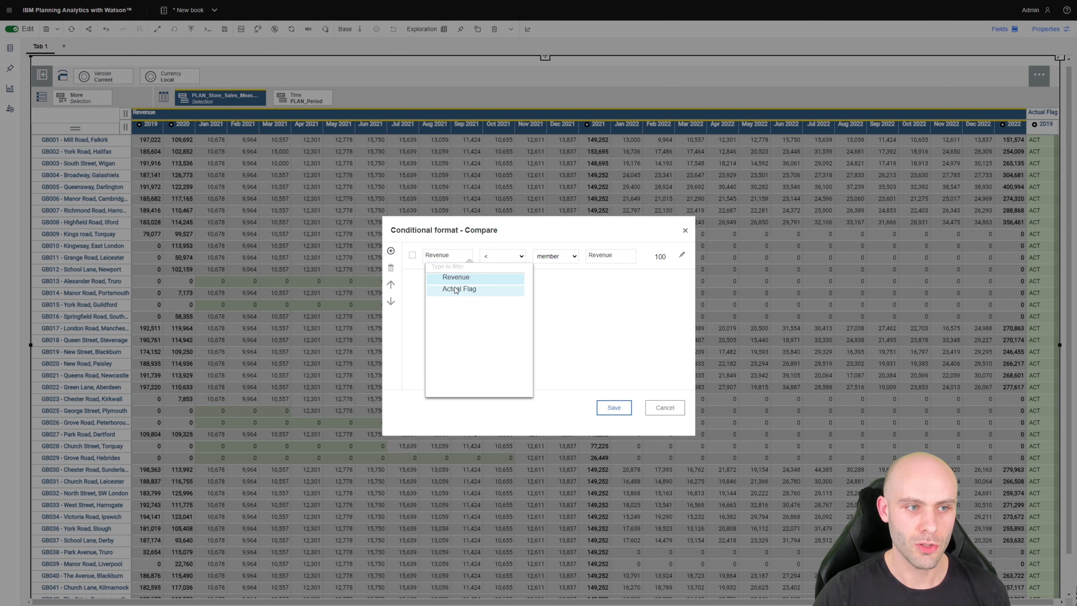
click(459, 289)
click(551, 257)
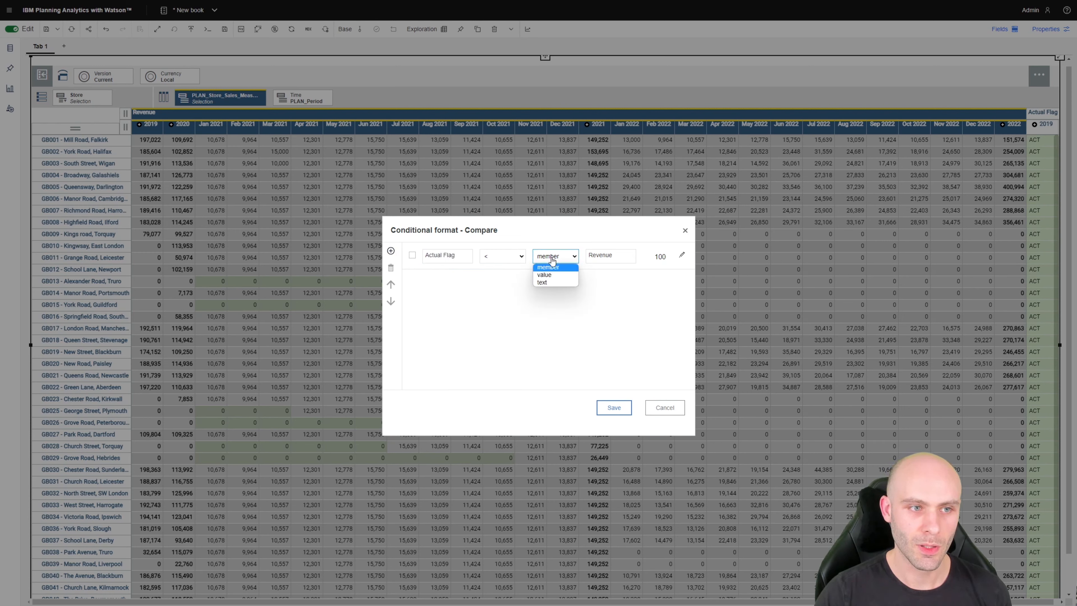
click(551, 282)
click(514, 261)
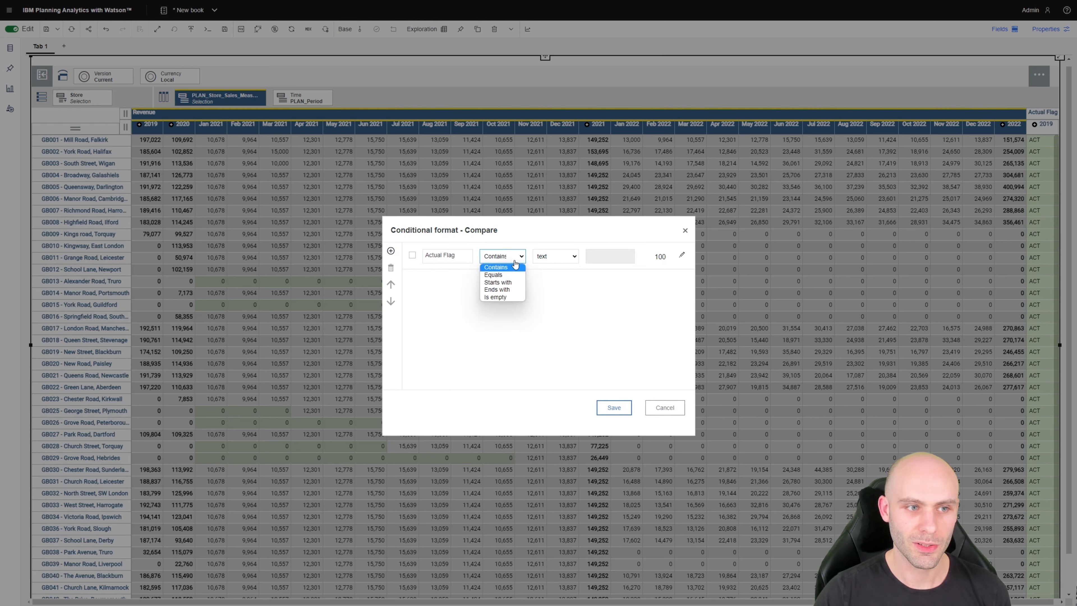
click(512, 276)
click(617, 263)
text(ACT)
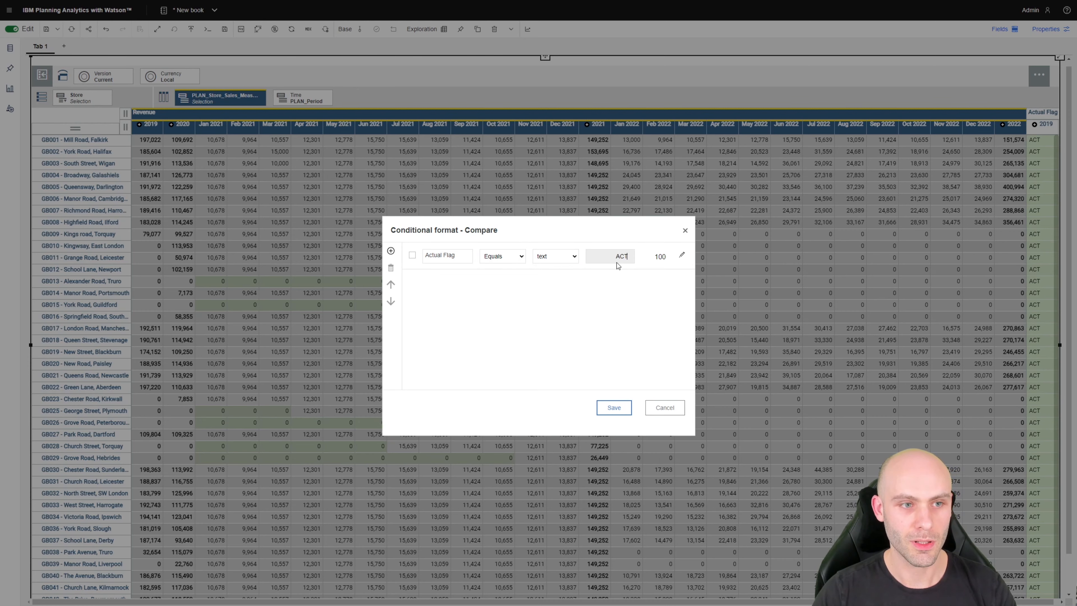
Step: Style the ACT condition with a light grey cell fill and no border colour
click(681, 254)
click(513, 281)
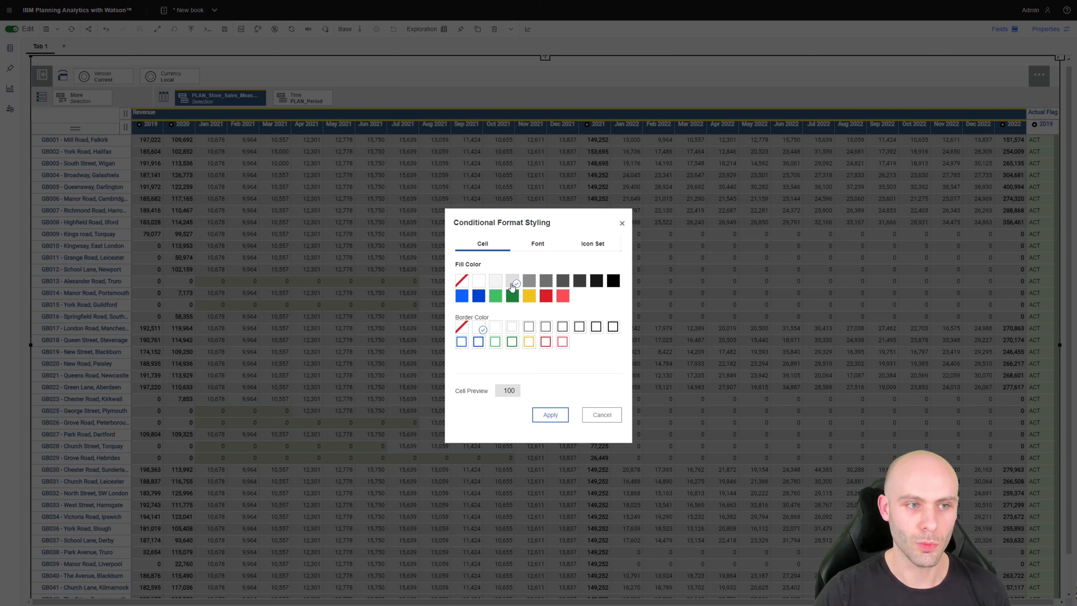
click(463, 329)
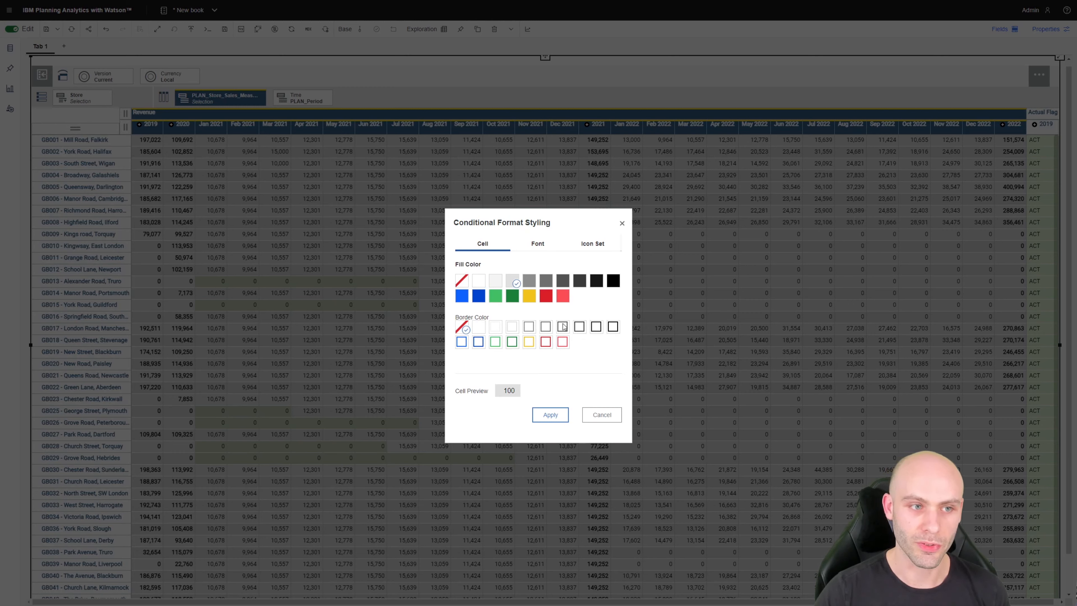
click(550, 415)
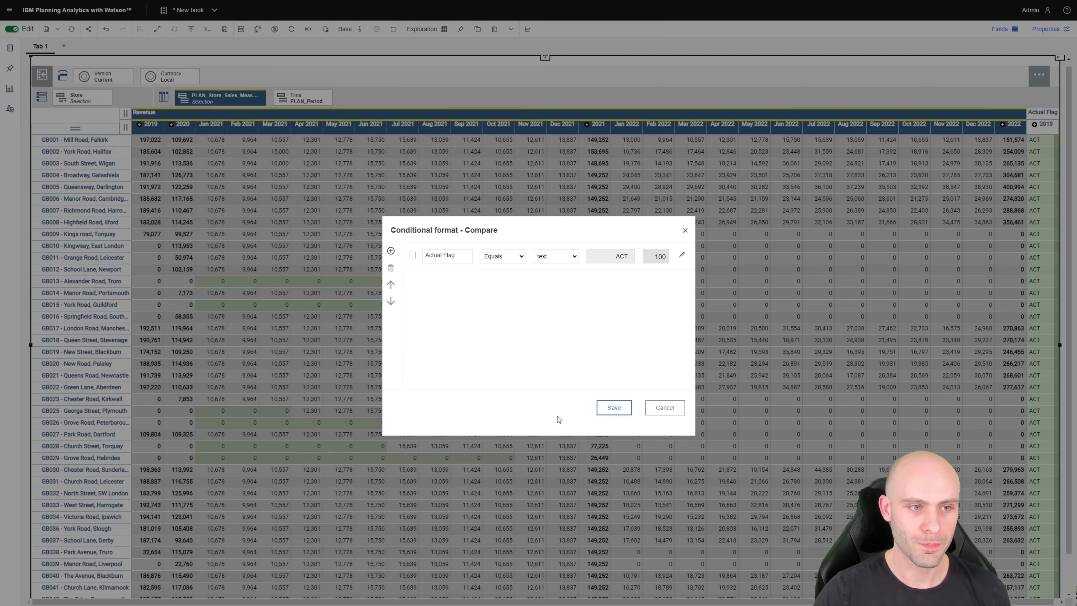
Step: Add a second condition to the Revenue conditional format: Actual Flag Equals text FCST
click(447, 255)
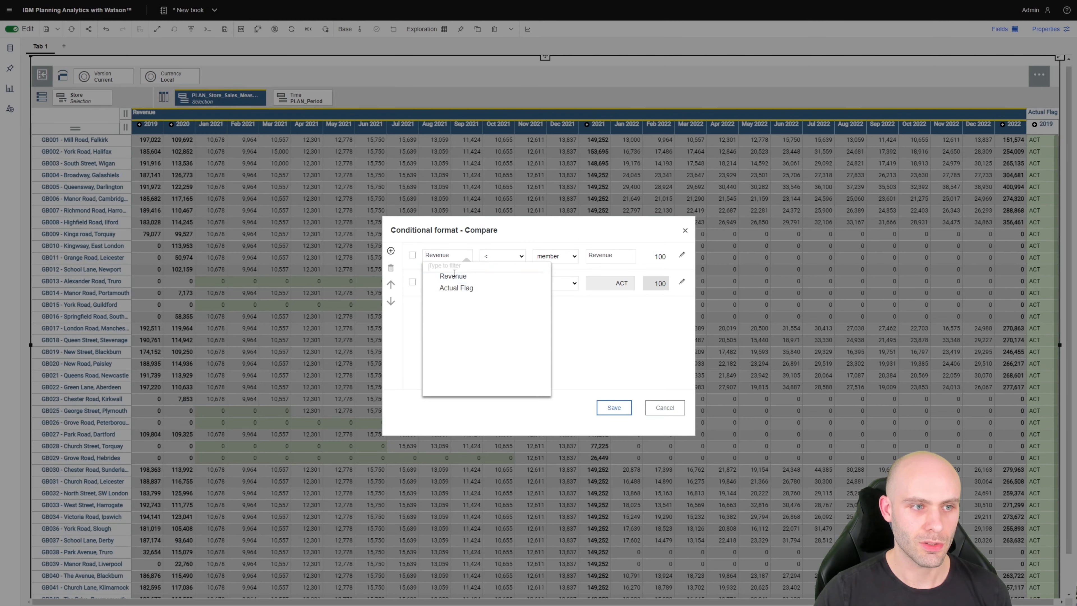
click(450, 291)
click(556, 256)
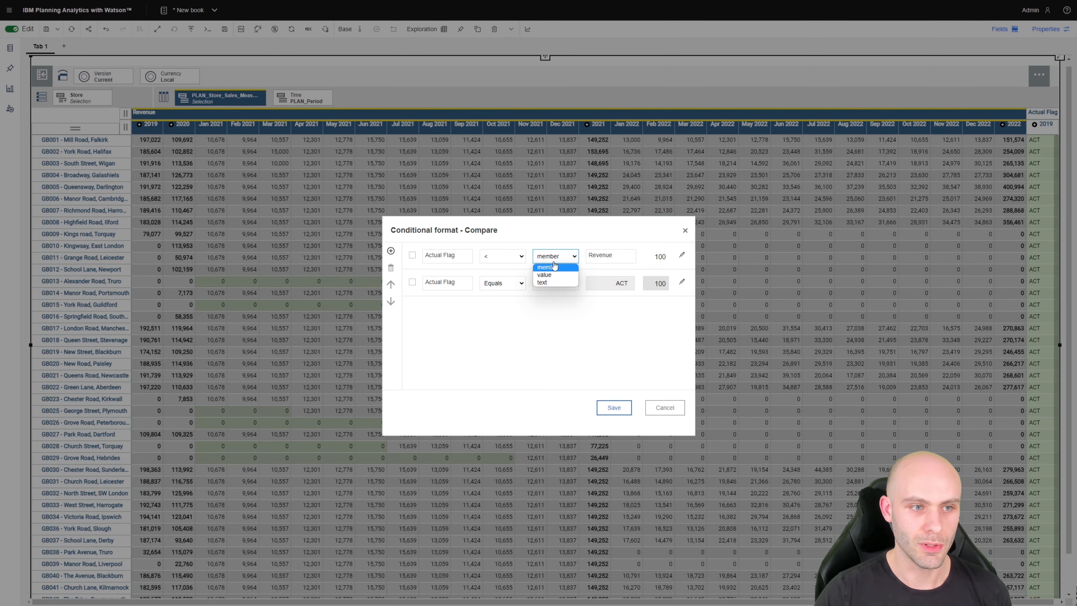
click(542, 282)
click(502, 256)
click(505, 276)
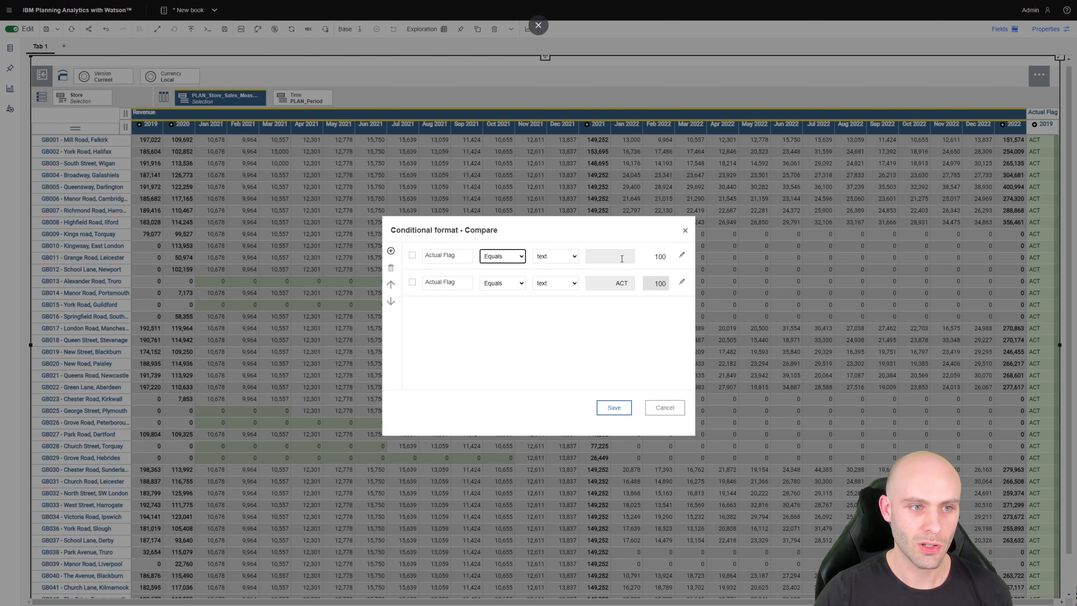
click(614, 256)
text(FCST)
Step: Style the FCST condition with a white cell fill and no border colour, and save the Revenue conditional format
click(682, 255)
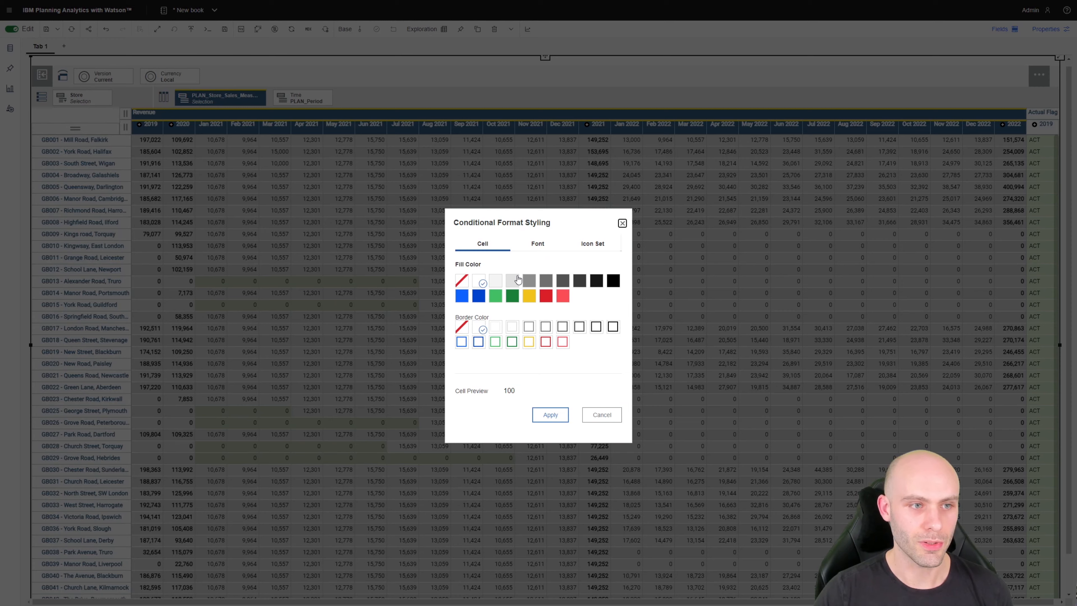
click(484, 283)
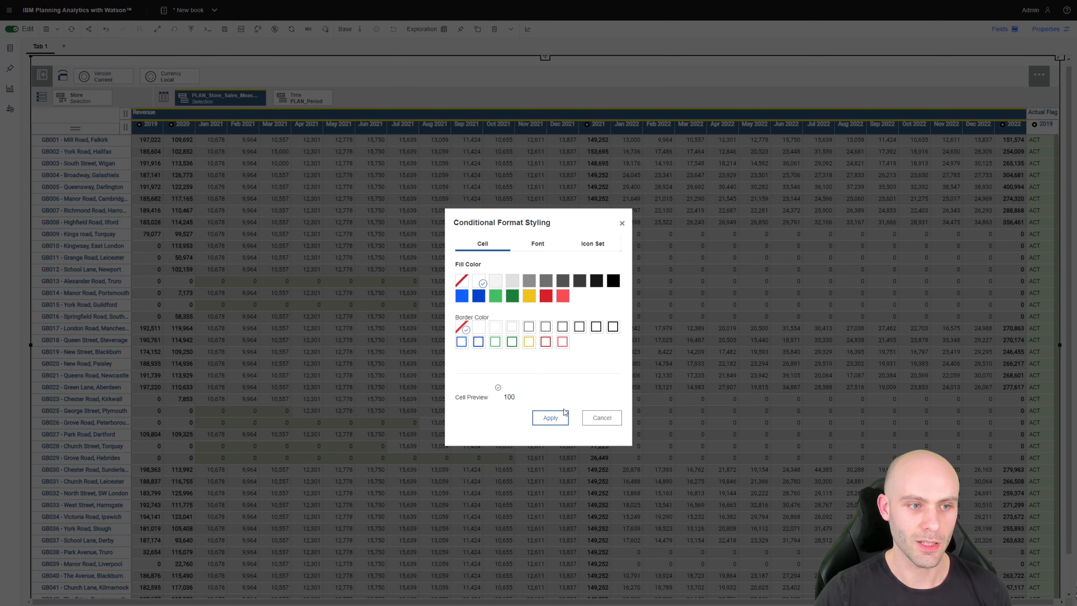
click(557, 414)
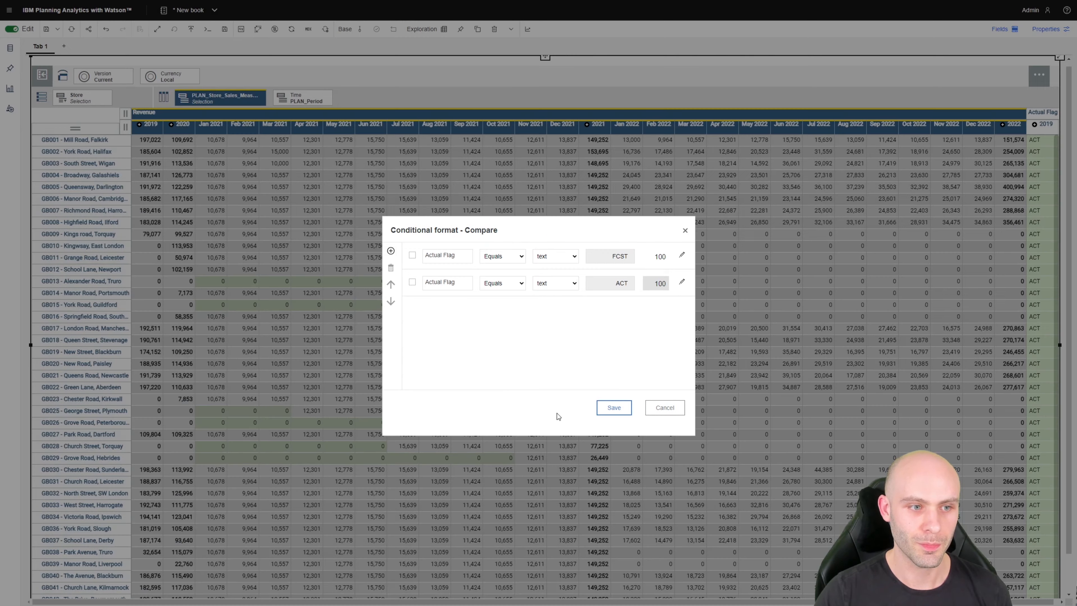
click(613, 407)
Step: Examine the Revenue shading across actual and forecast periods, comparing October 2021 with November 2021
click(655, 210)
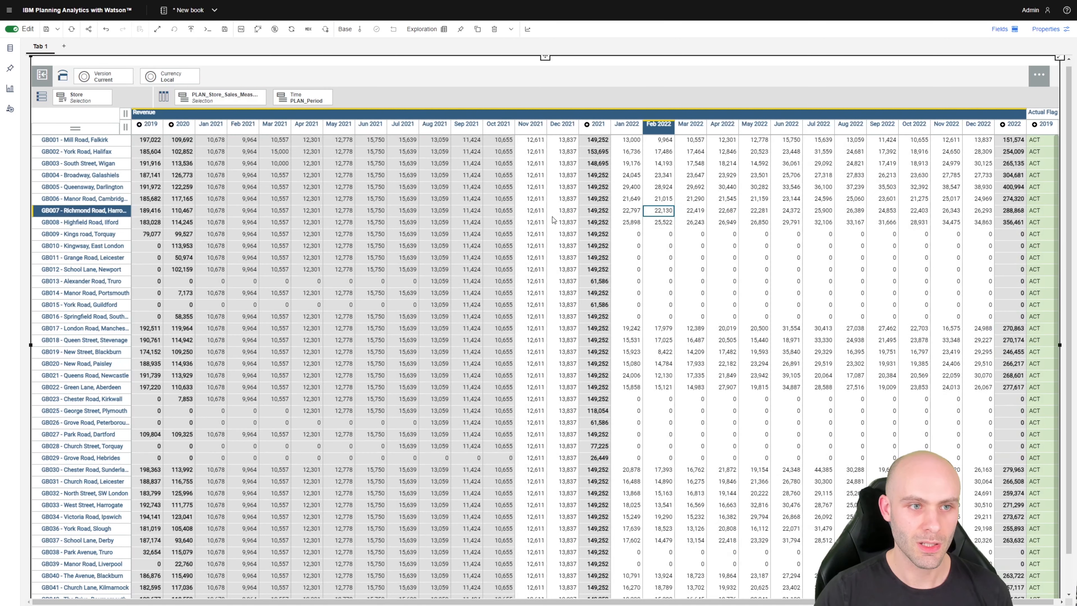
click(458, 213)
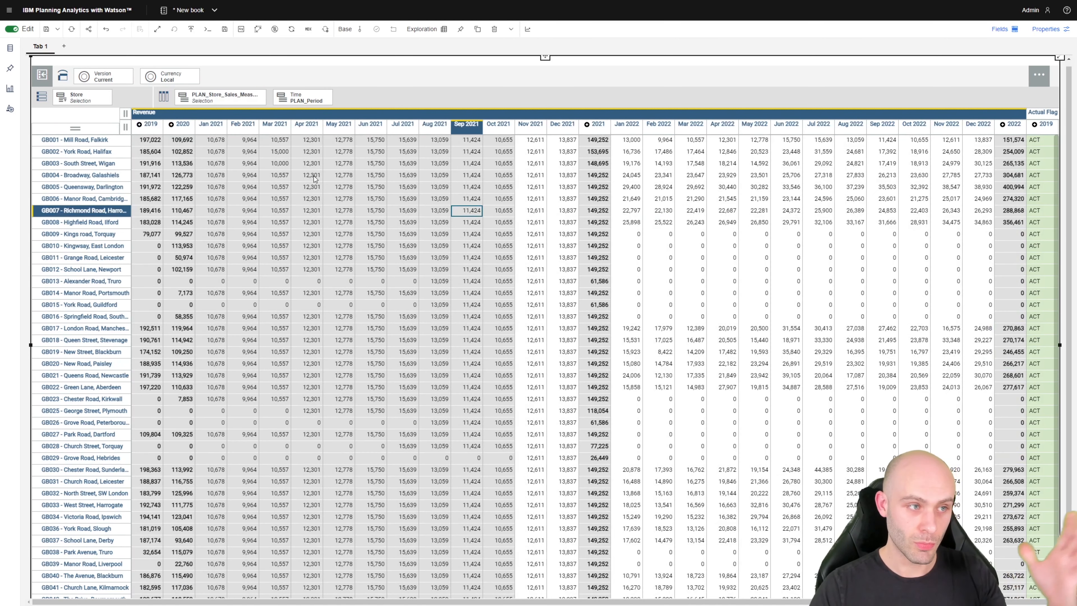
click(315, 166)
click(508, 166)
key(Right)
key(Left)
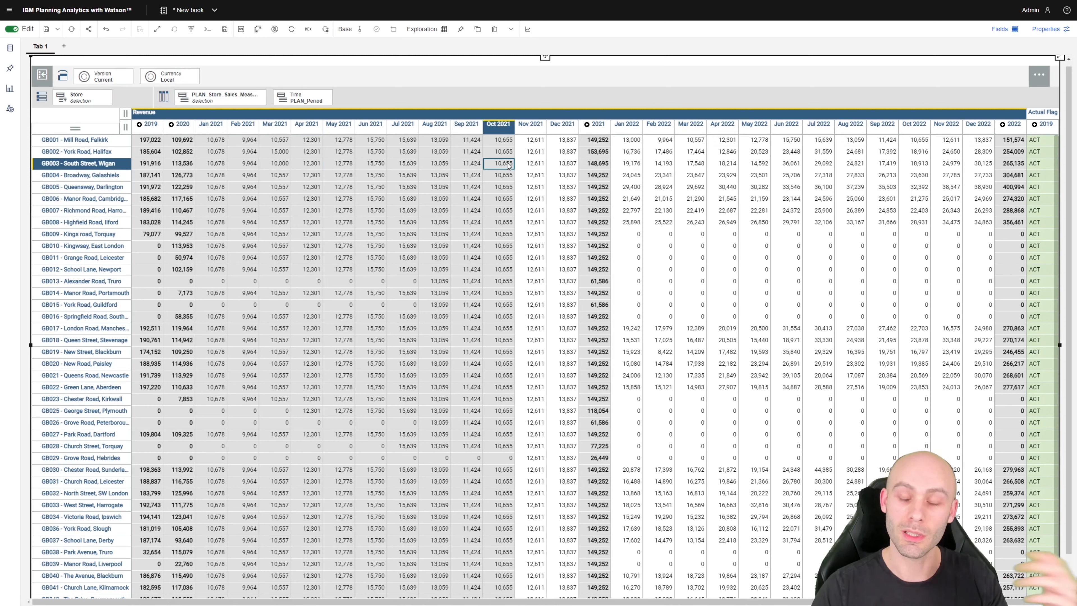
click(526, 167)
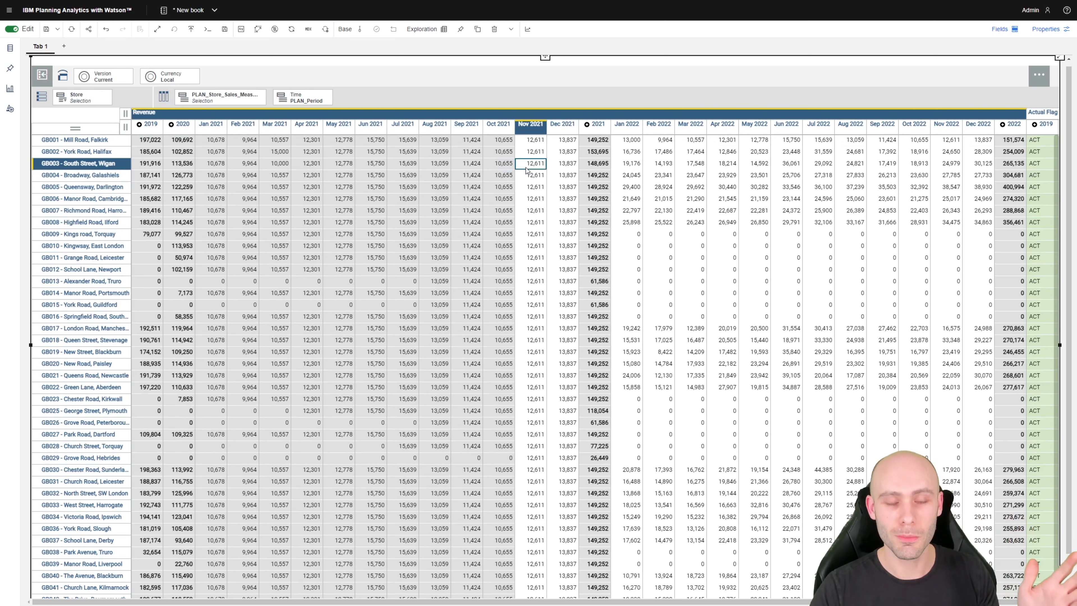
Step: Hide the Actual Flag measure from the exploration so that only the Revenue columns are displayed
click(763, 175)
key(Right)
key(Right)
key(Right)
key(Right)
key(Right)
key(Right)
key(Right)
key(Right)
key(Right)
key(Right)
key(Right)
key(Right)
key(Right)
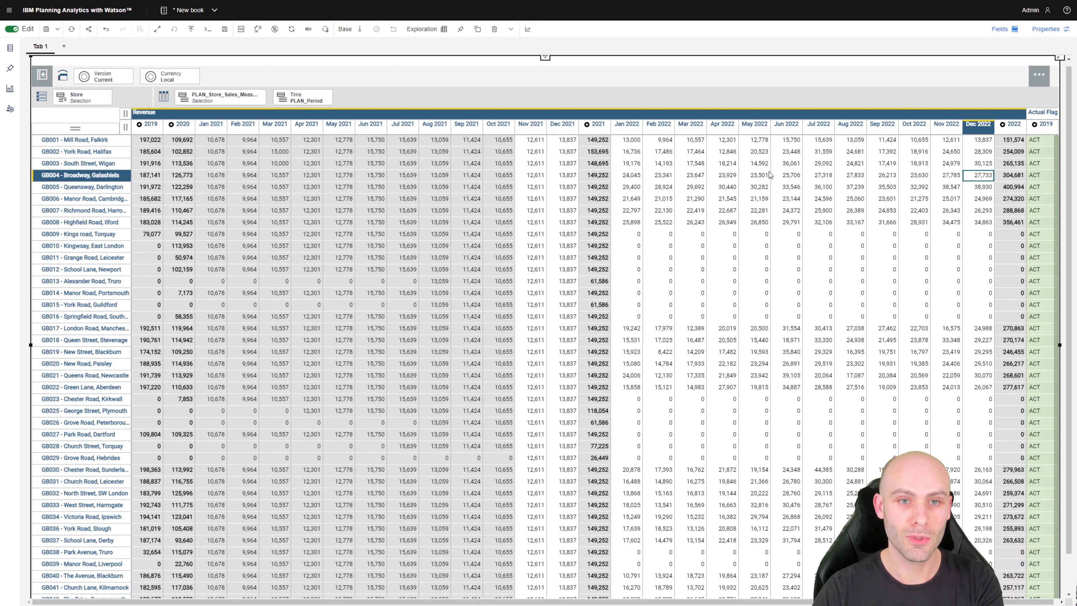
click(747, 192)
key(Right)
key(Right)
key(Right)
key(Right)
key(Right)
key(Right)
key(Right)
key(Right)
key(Right)
key(Right)
key(Right)
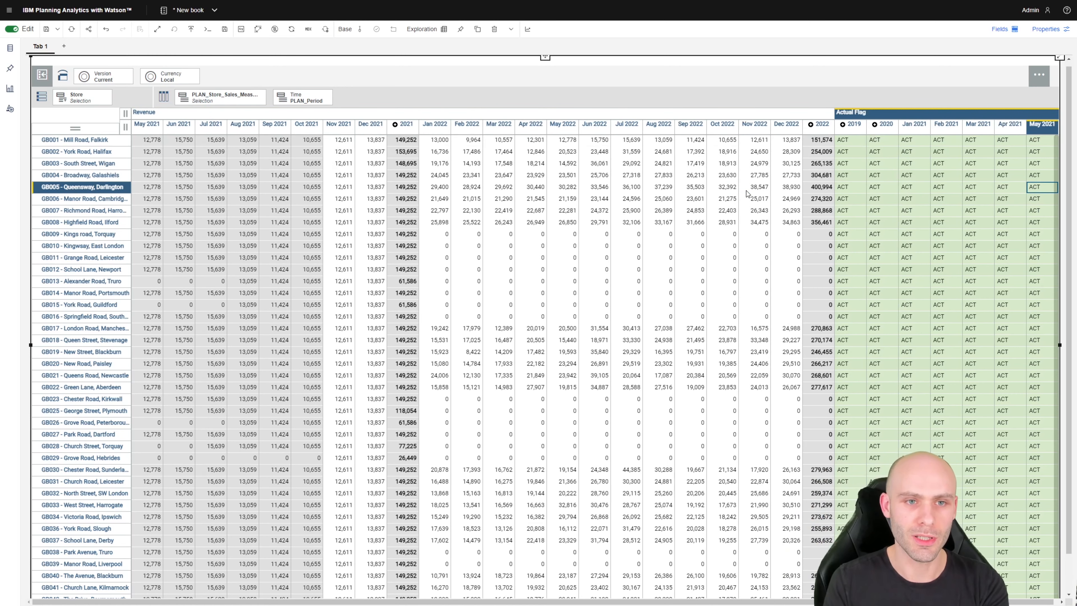
click(888, 178)
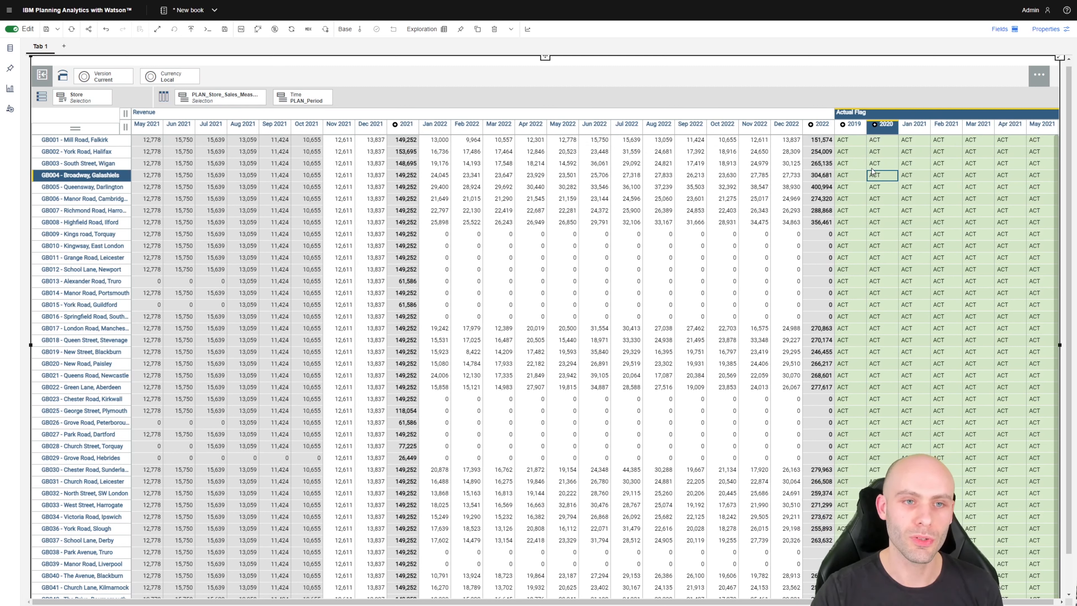
right_click(869, 118)
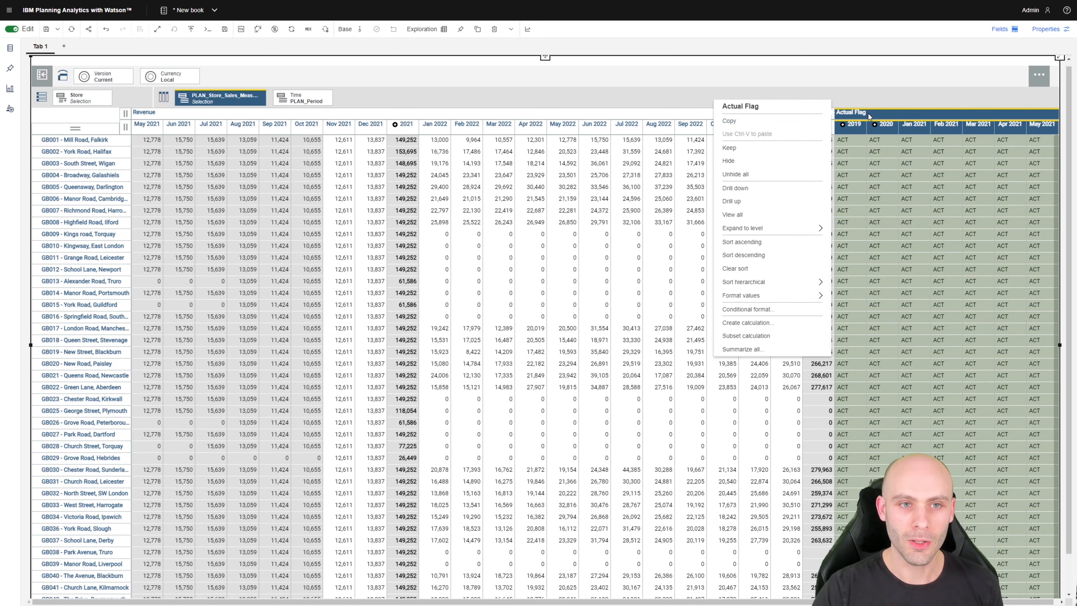
click(763, 164)
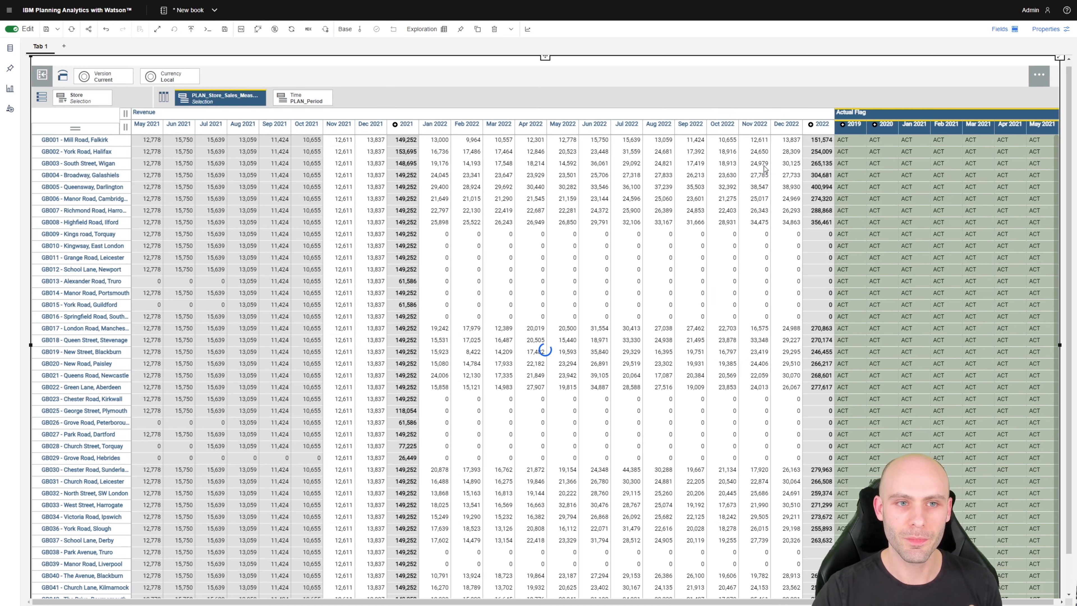
click(781, 175)
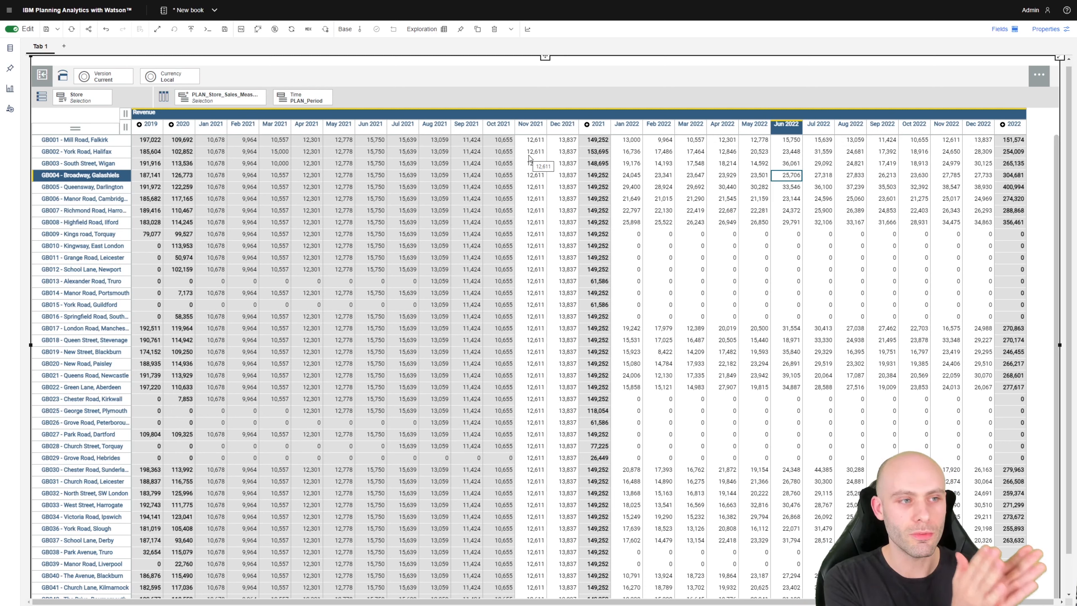
Step: Look through the PLAN_Store_Sales rules in the workbench down to the validation rules, and return to the book
click(399, 168)
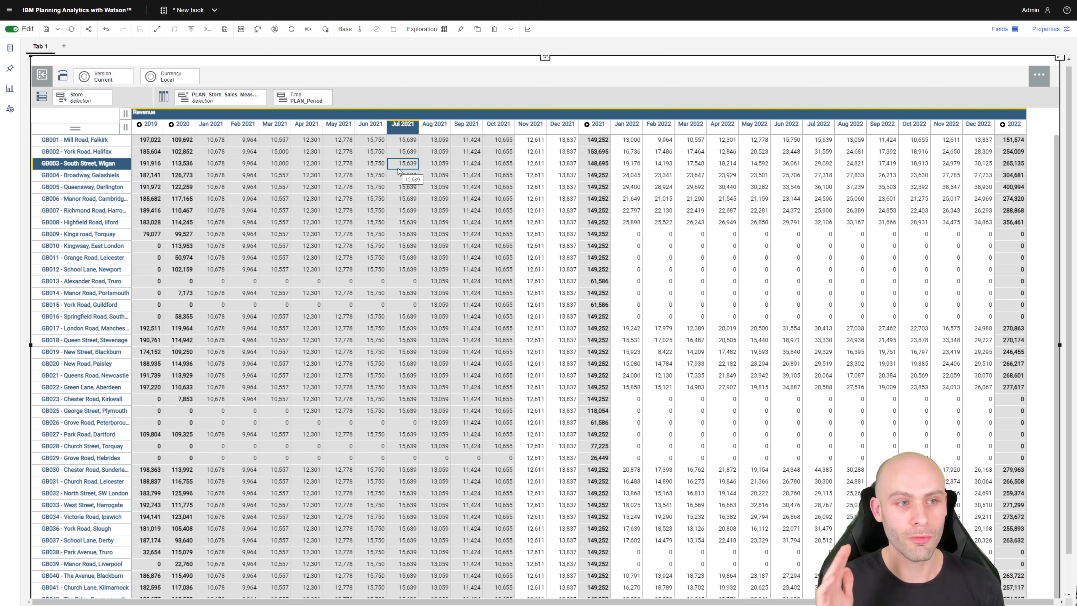
click(298, 180)
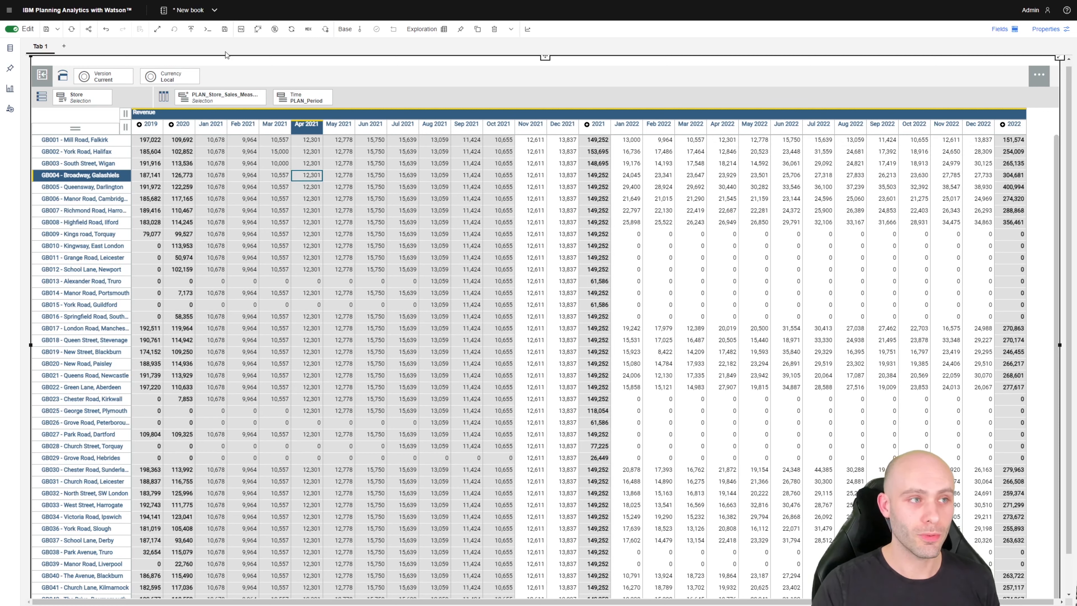
click(196, 12)
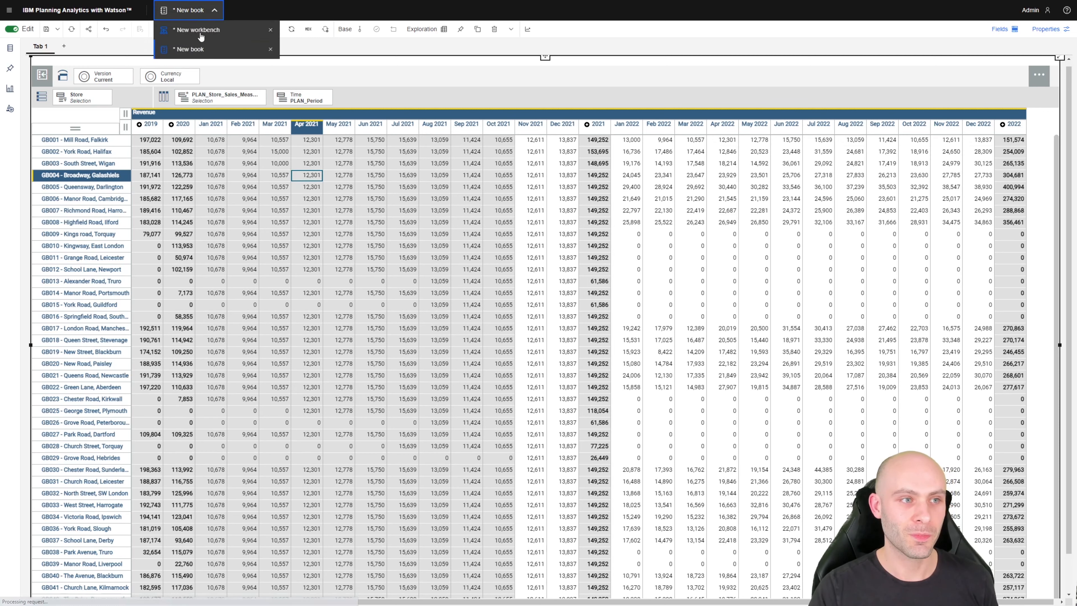
click(200, 33)
scroll(371, 279, down, 20)
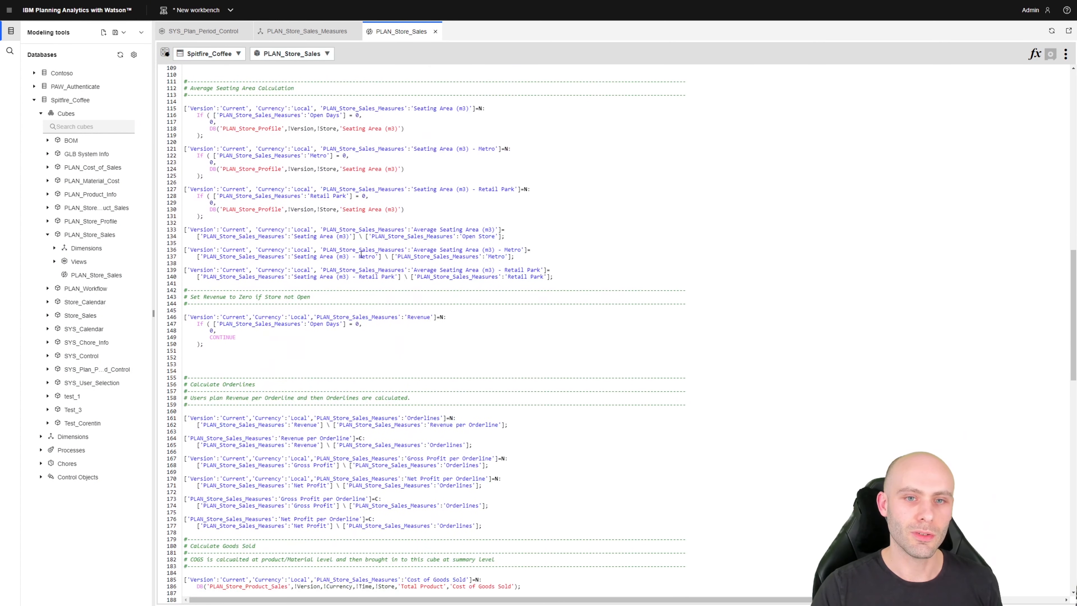
click(196, 10)
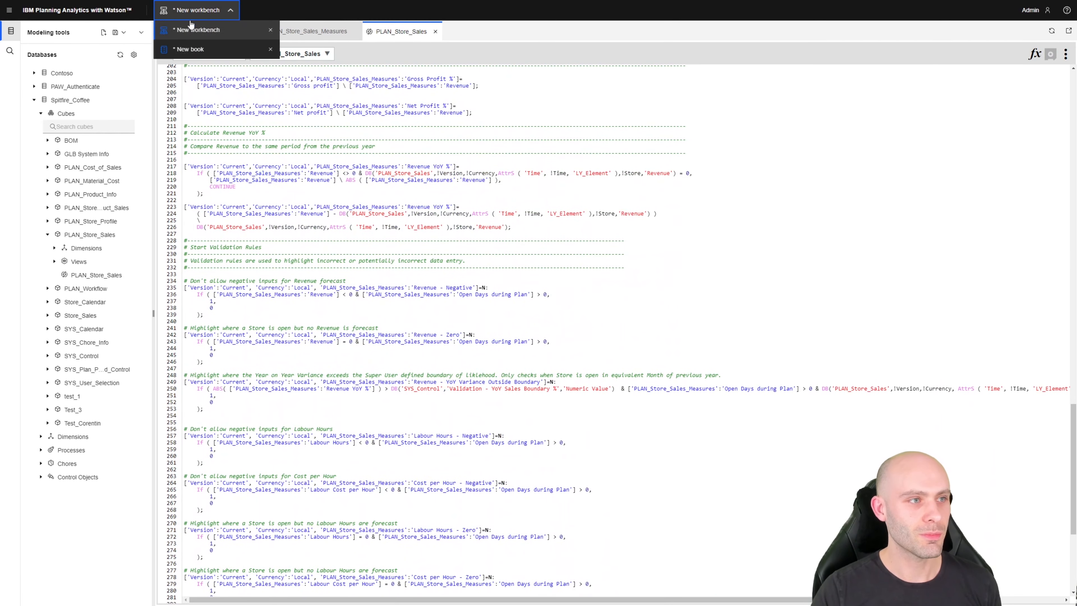
click(196, 39)
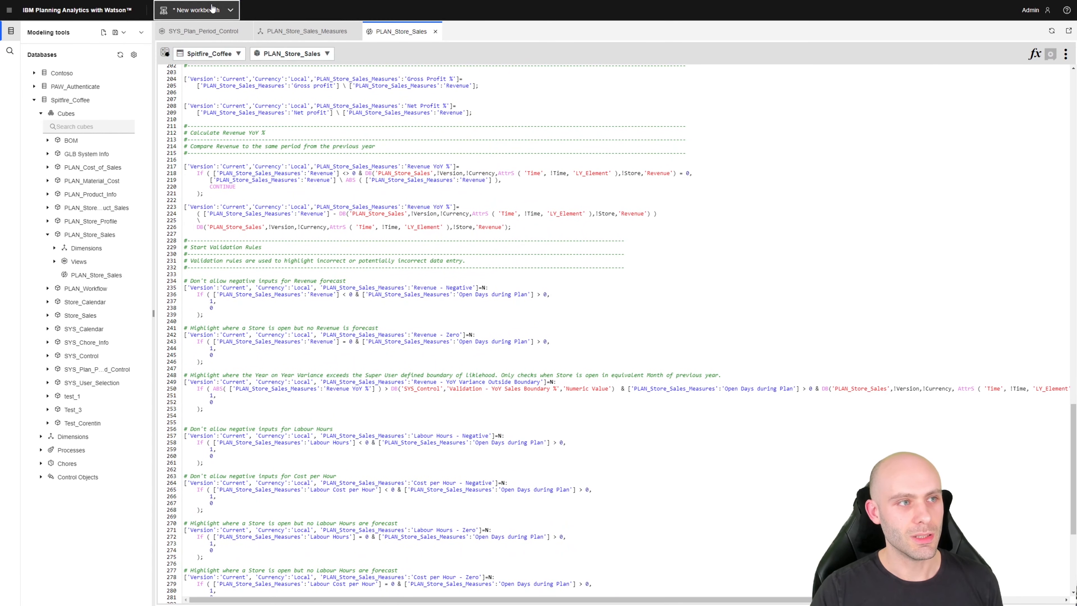
click(196, 10)
click(188, 49)
click(663, 205)
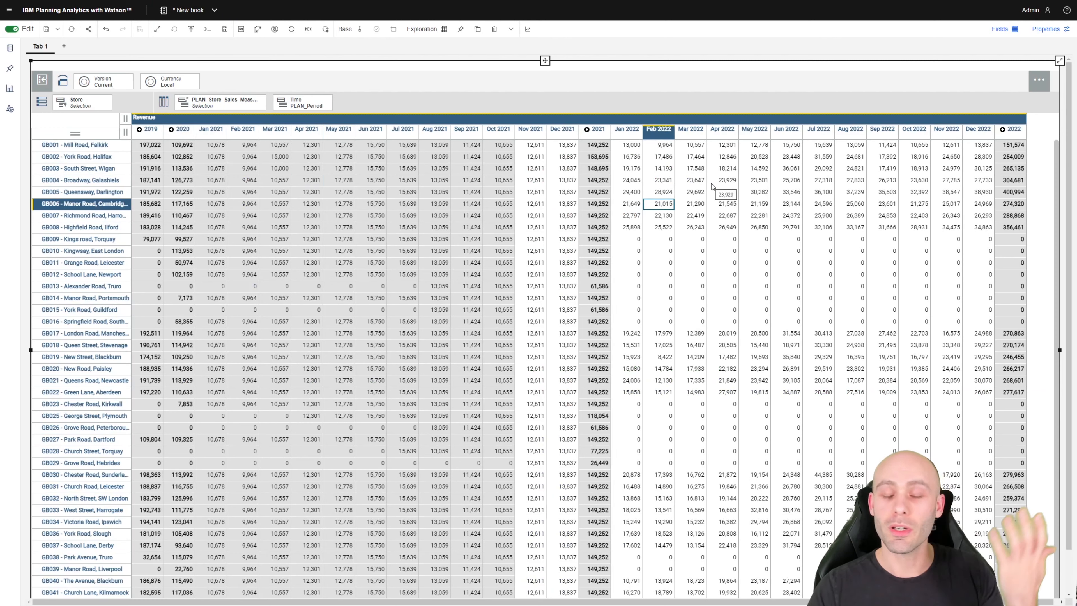
click(749, 168)
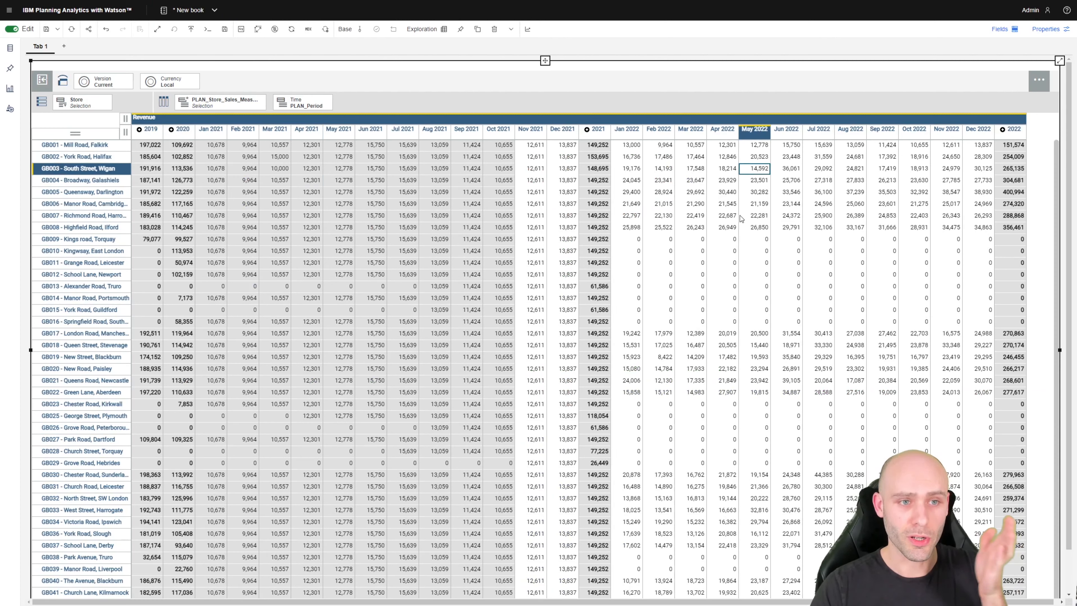
scroll(733, 233, down, 1)
scroll(732, 235, down, 1)
scroll(733, 234, up, 2)
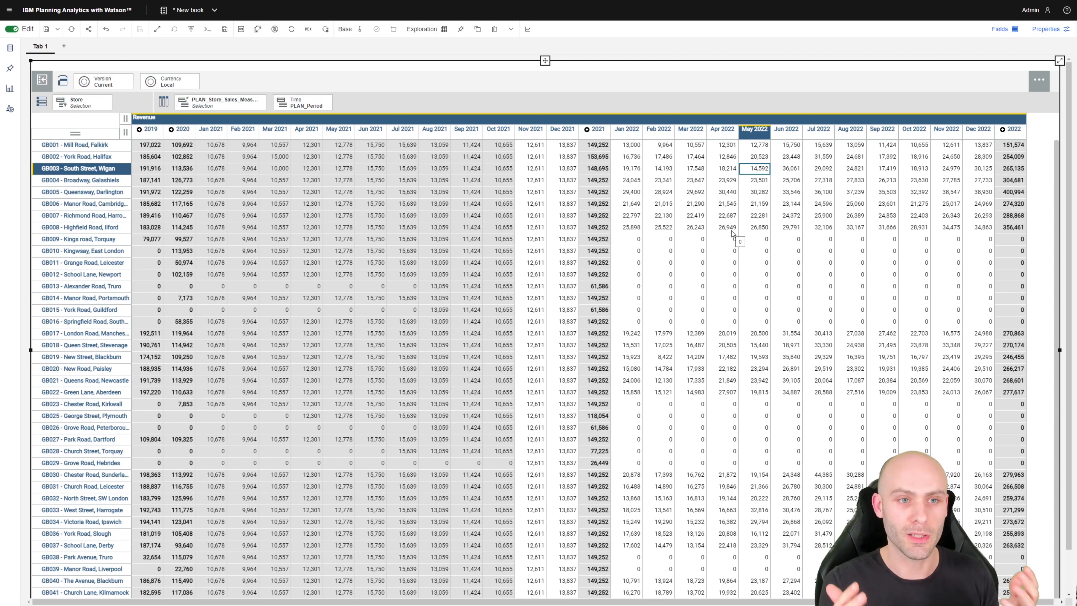
right_click(1011, 172)
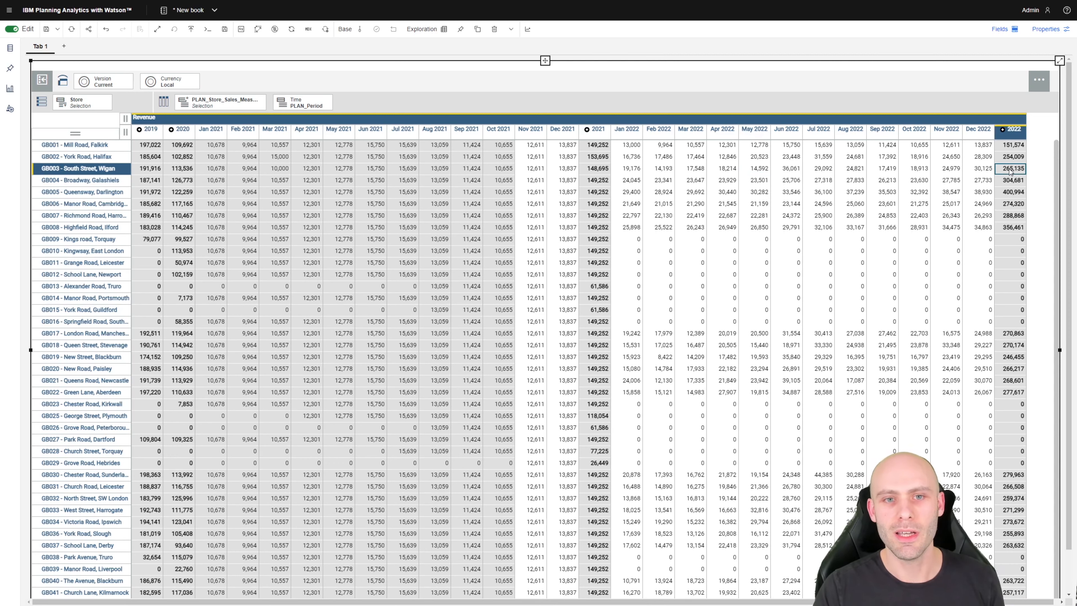
click(708, 197)
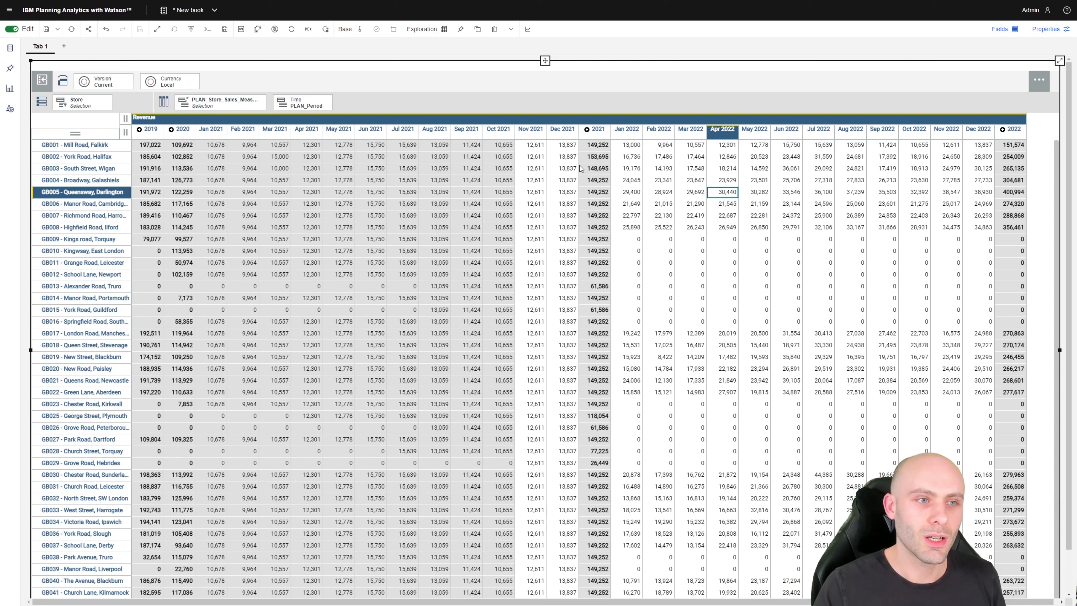
Step: Switch to the workbench and examine the Revenue - Negative validation rule, including its Revenue and Open Days during Plan conditions
click(196, 10)
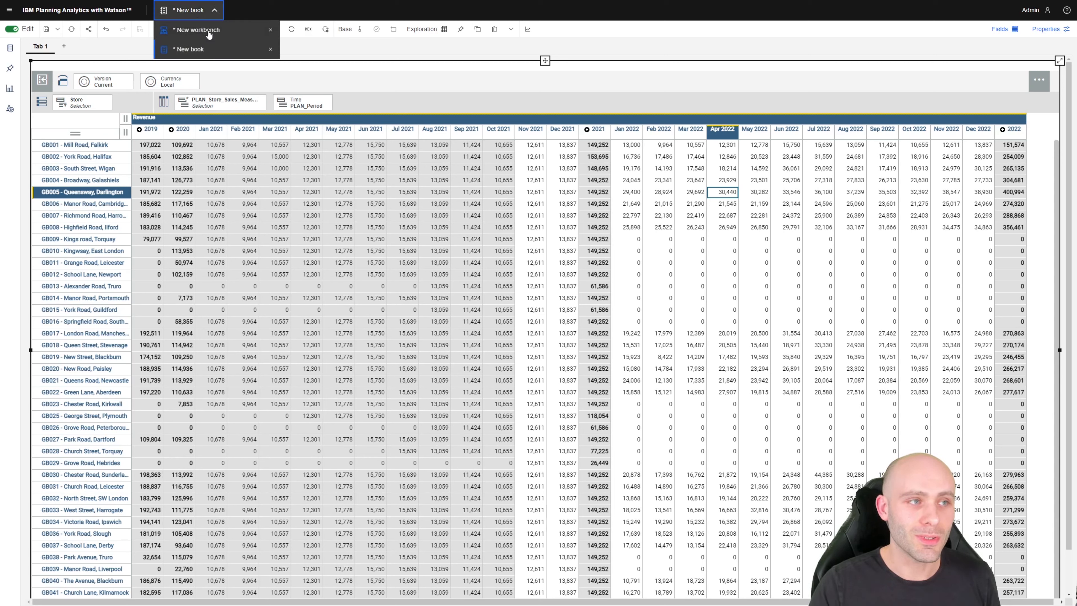
click(209, 35)
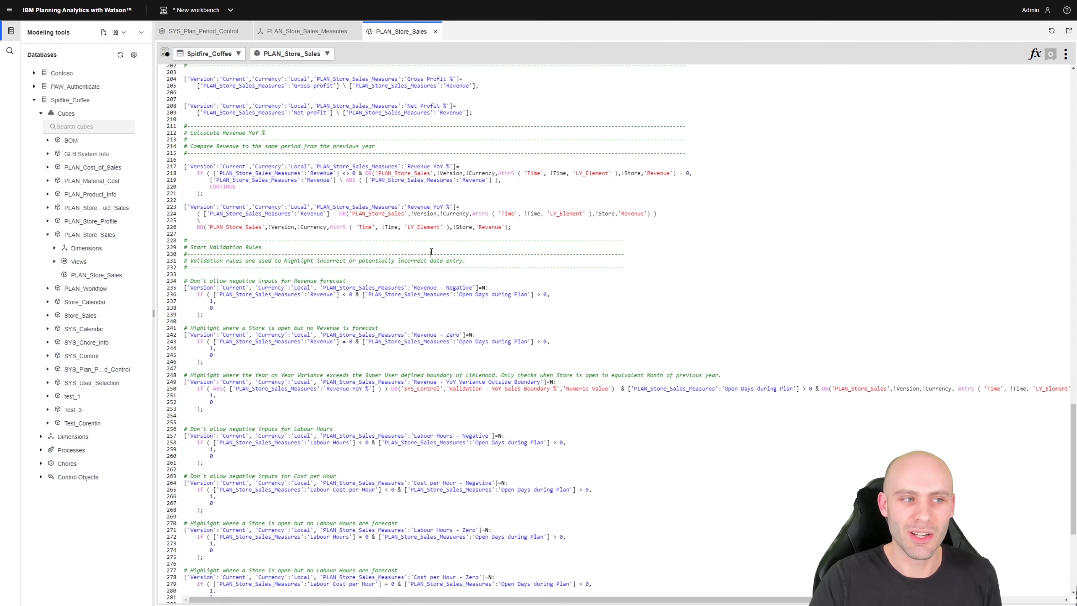
scroll(431, 252, down, 5)
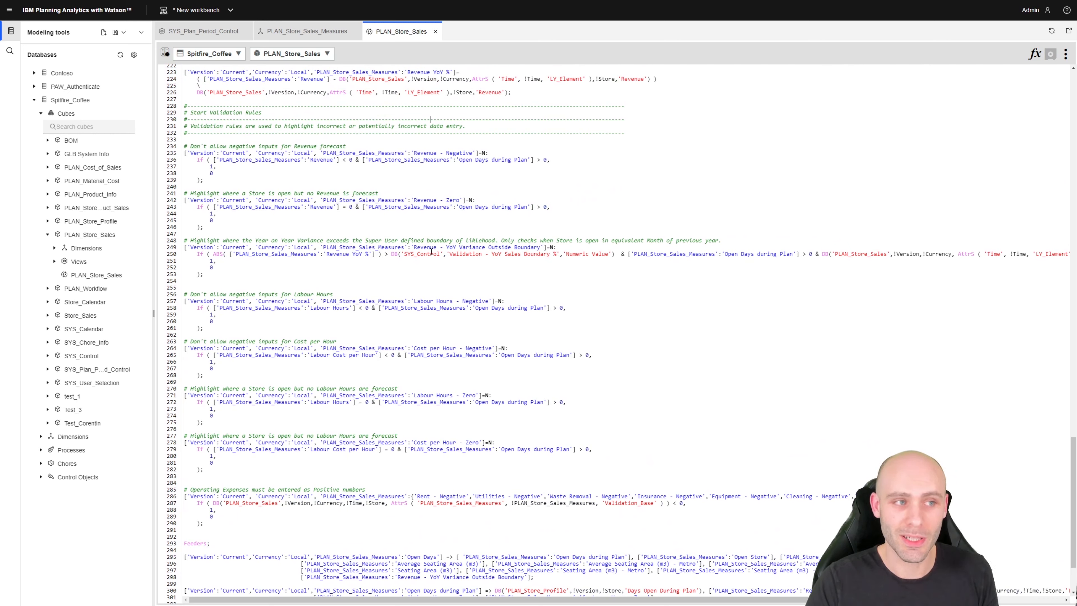
click(204, 113)
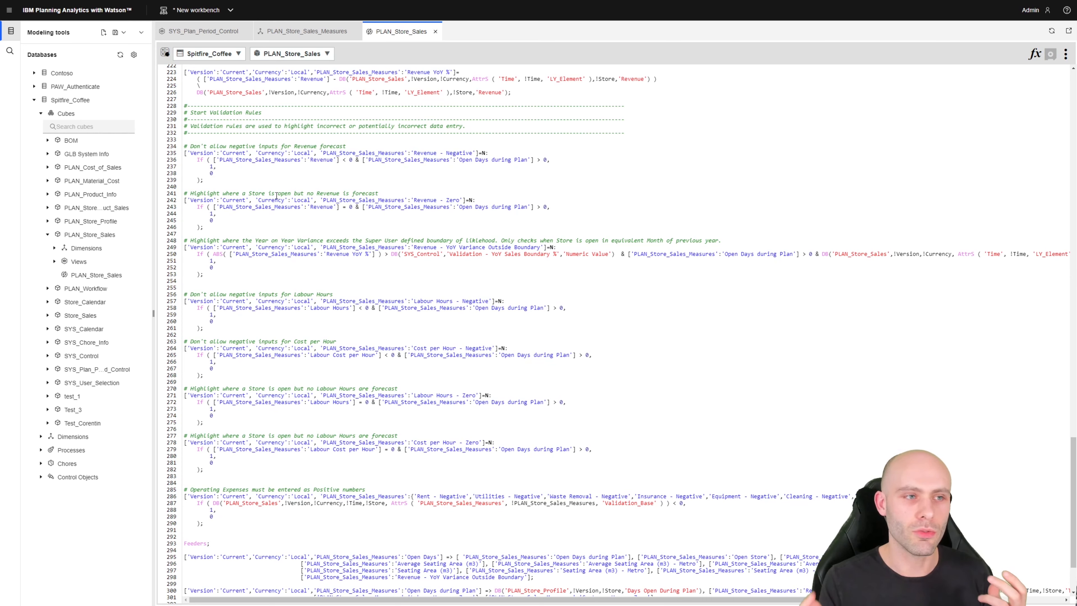
click(352, 181)
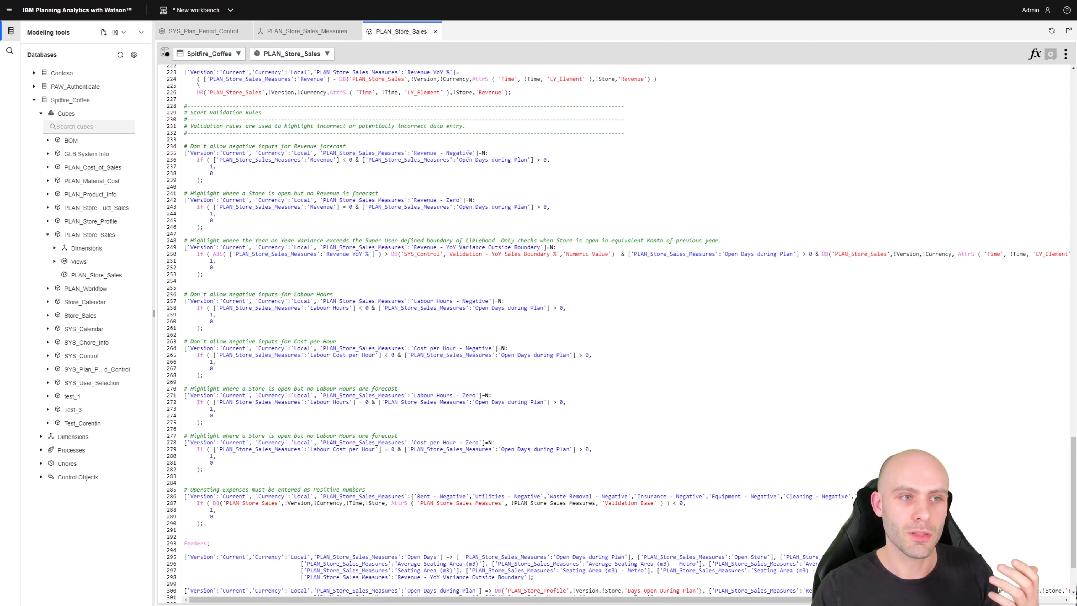
drag(476, 154, 410, 156)
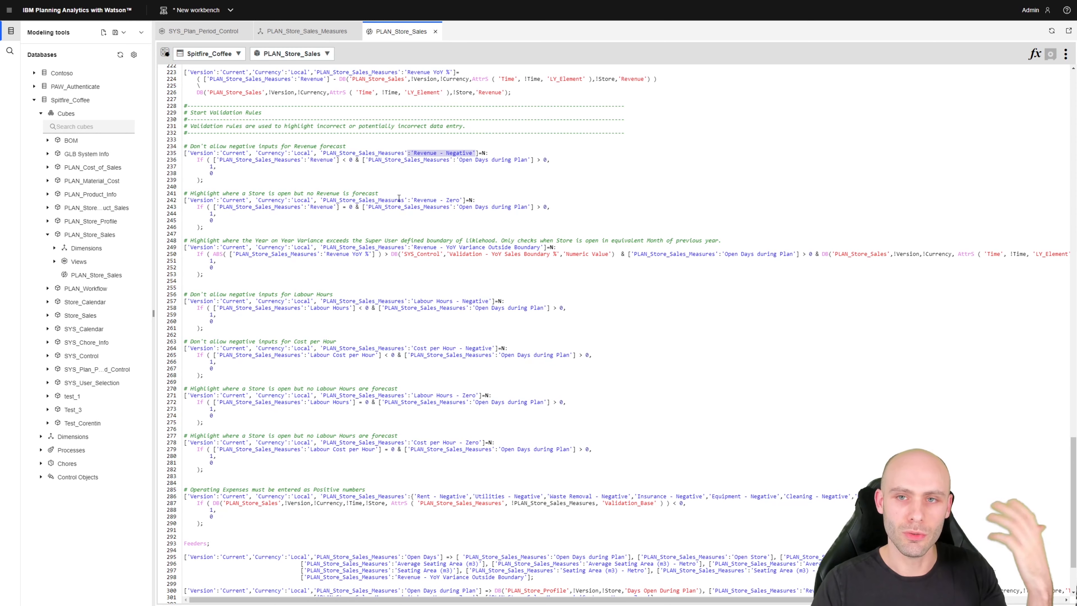
click(406, 180)
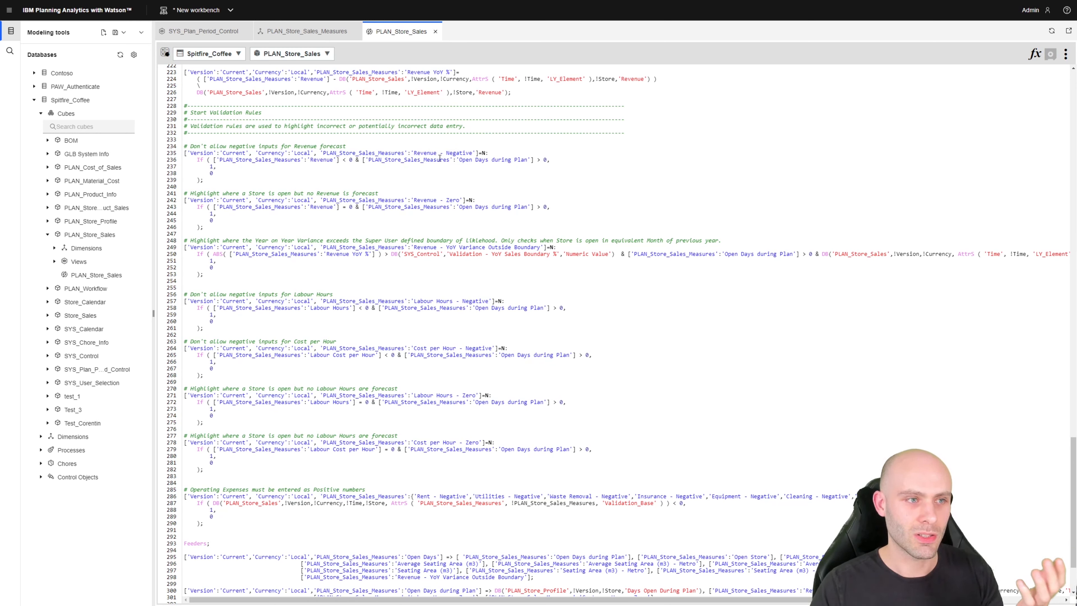
drag(570, 160, 216, 161)
click(268, 175)
drag(353, 159, 550, 160)
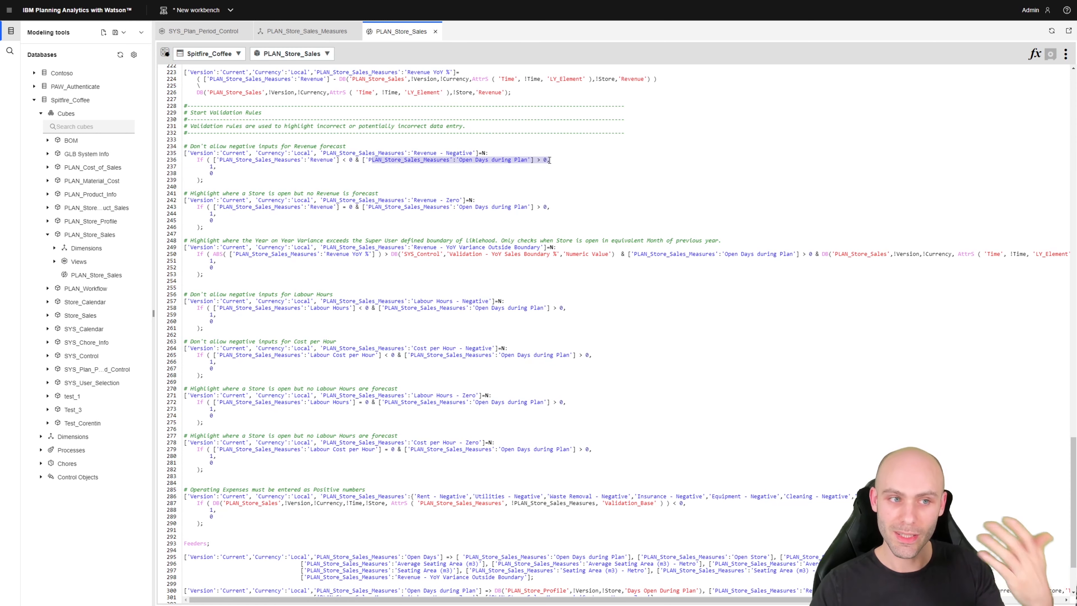
click(216, 166)
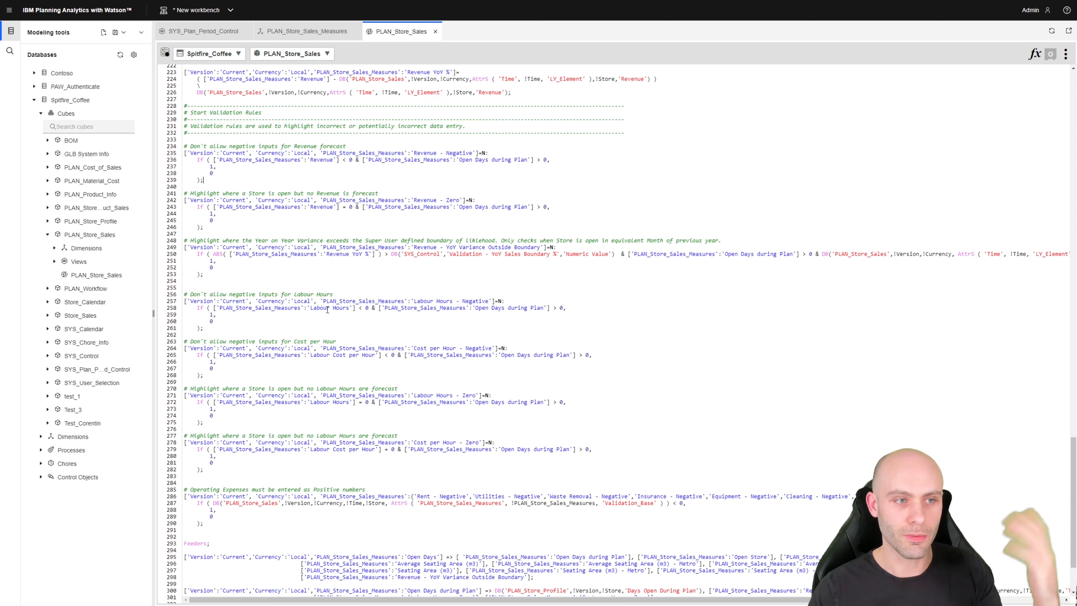
Step: Return to the book and open the PLAN_Store_Sales_Measures column selection in the set editor
click(204, 13)
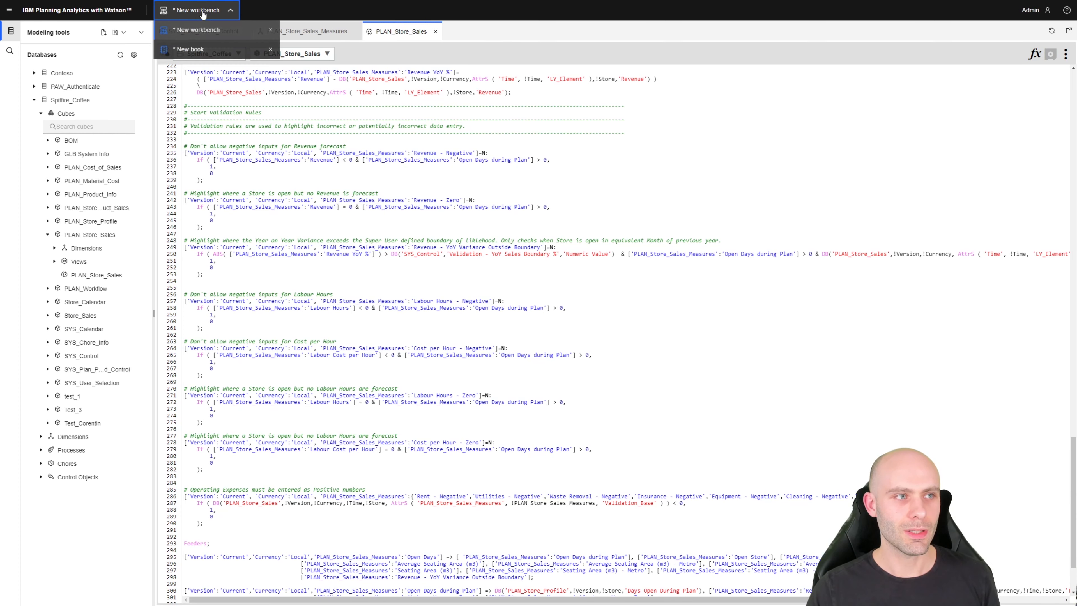
click(198, 48)
click(638, 192)
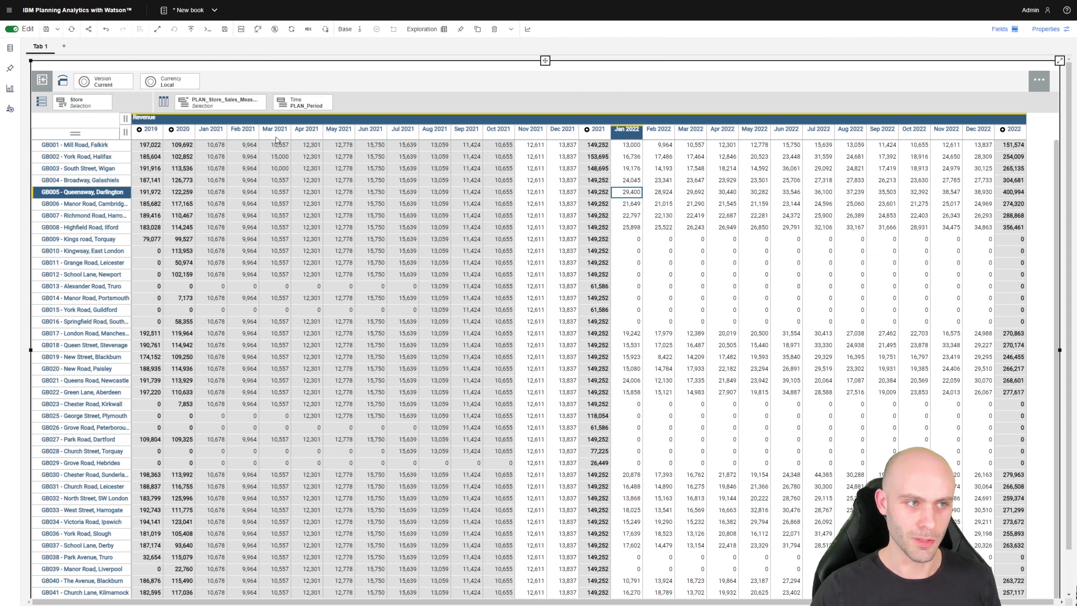
click(213, 106)
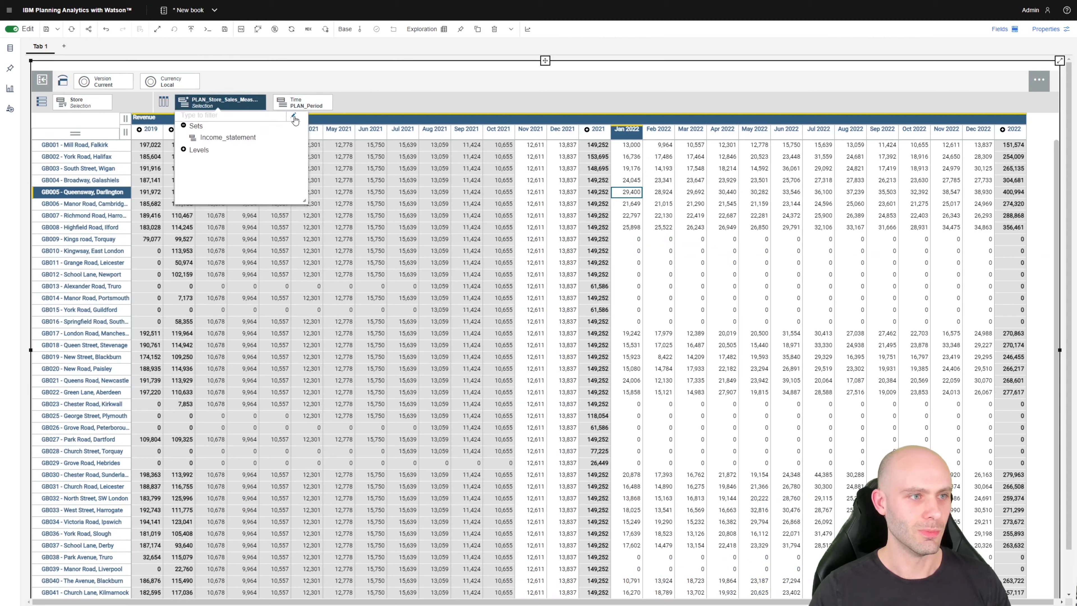
click(294, 116)
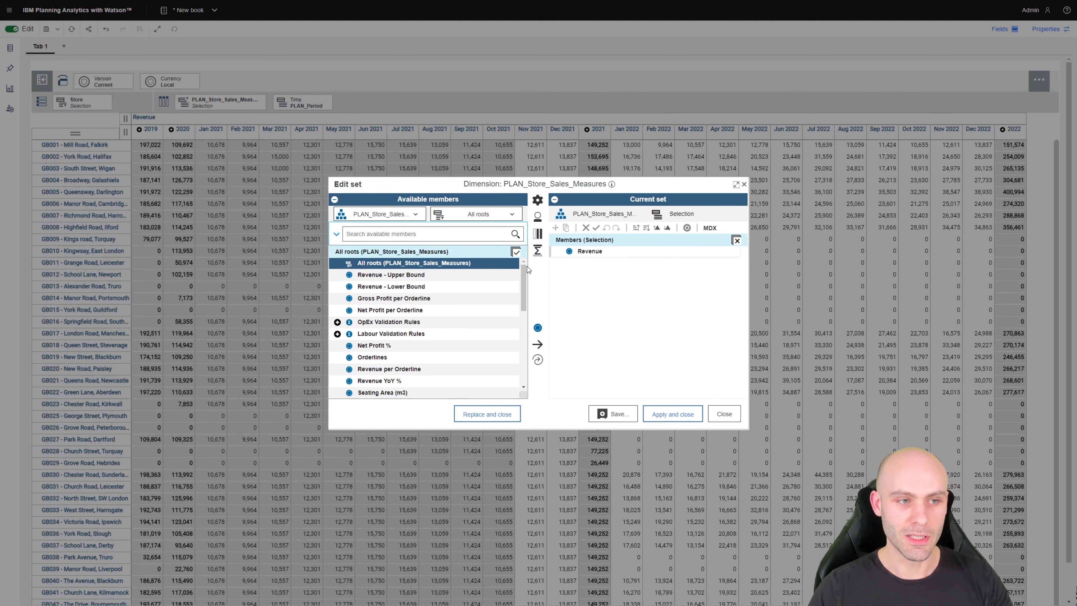
Step: Find the members containing "validation" and add Validation Rules to the current measure set alongside Revenue, applying the change
click(441, 235)
text(validation)
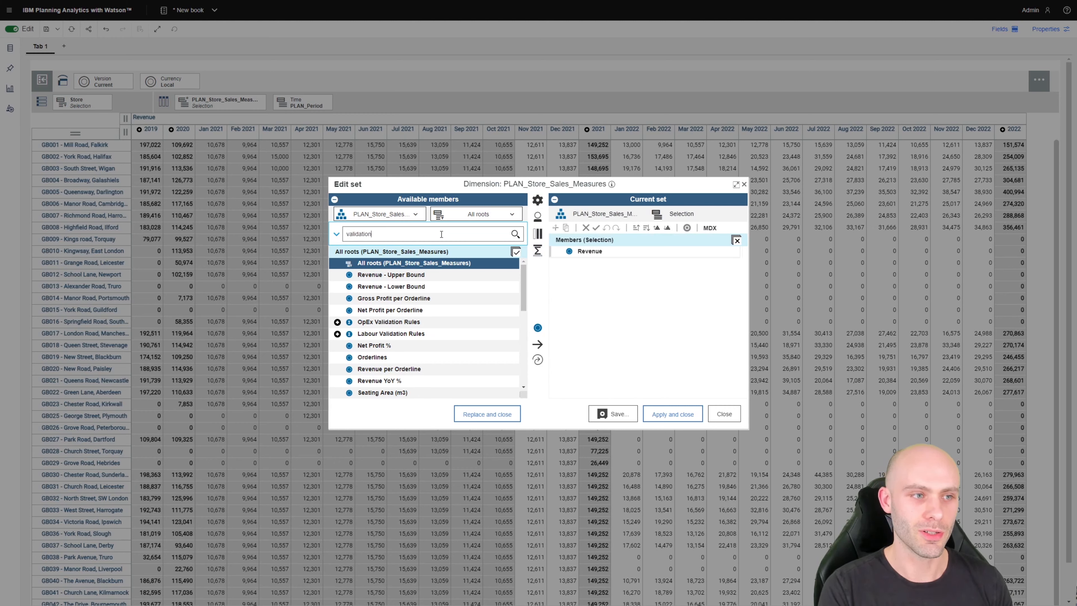
key(Return)
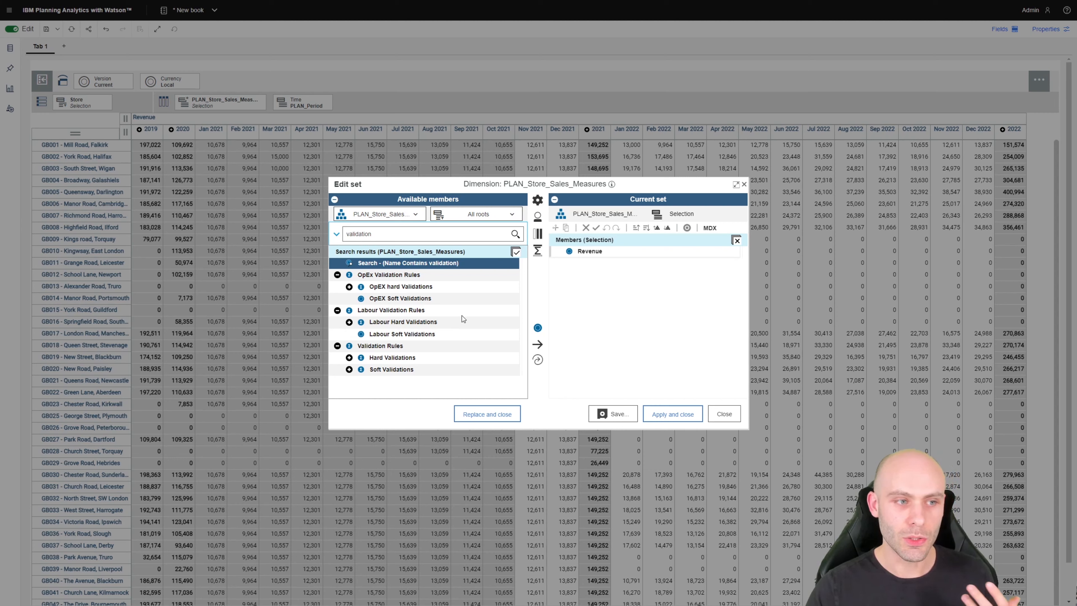
click(379, 346)
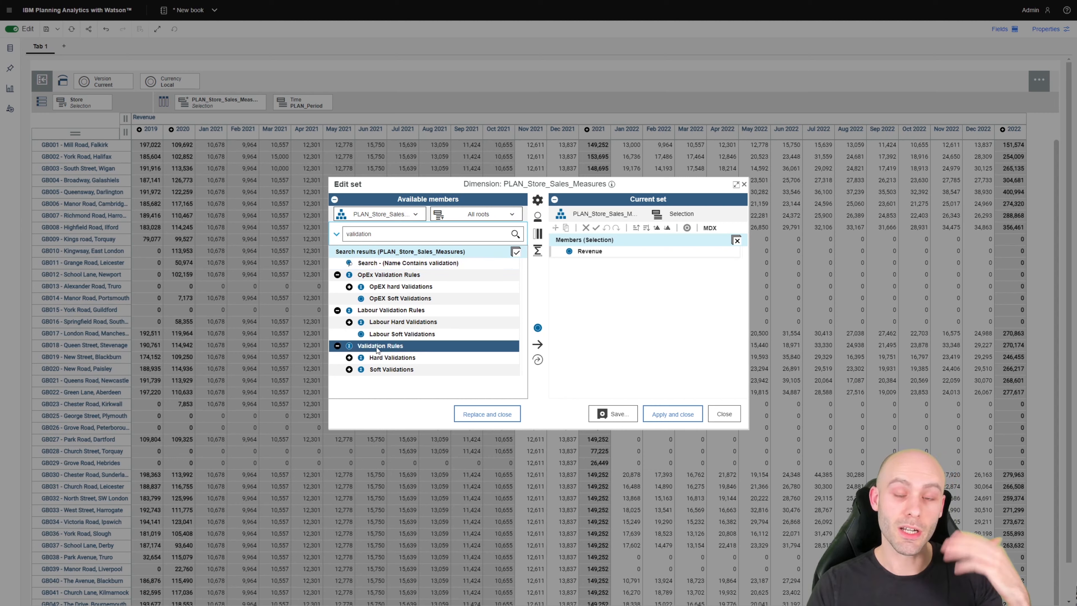
click(386, 360)
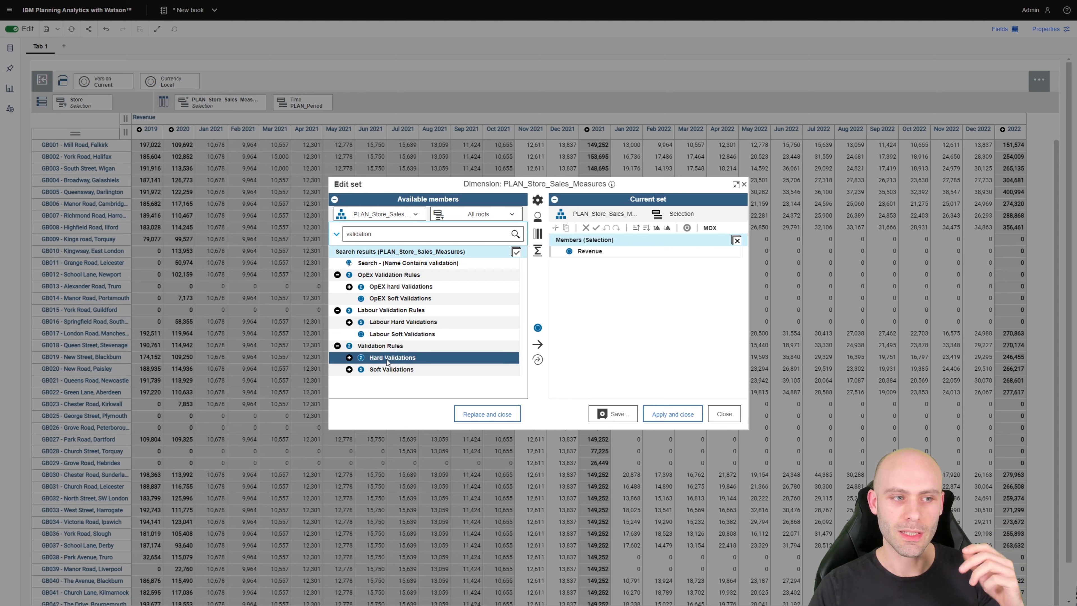
click(398, 372)
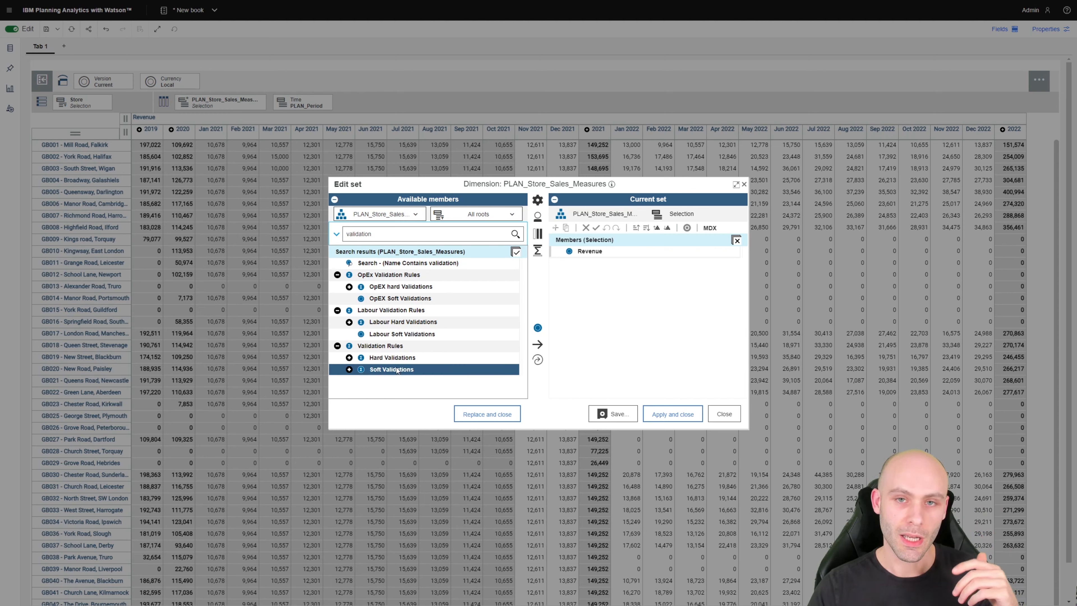
click(404, 362)
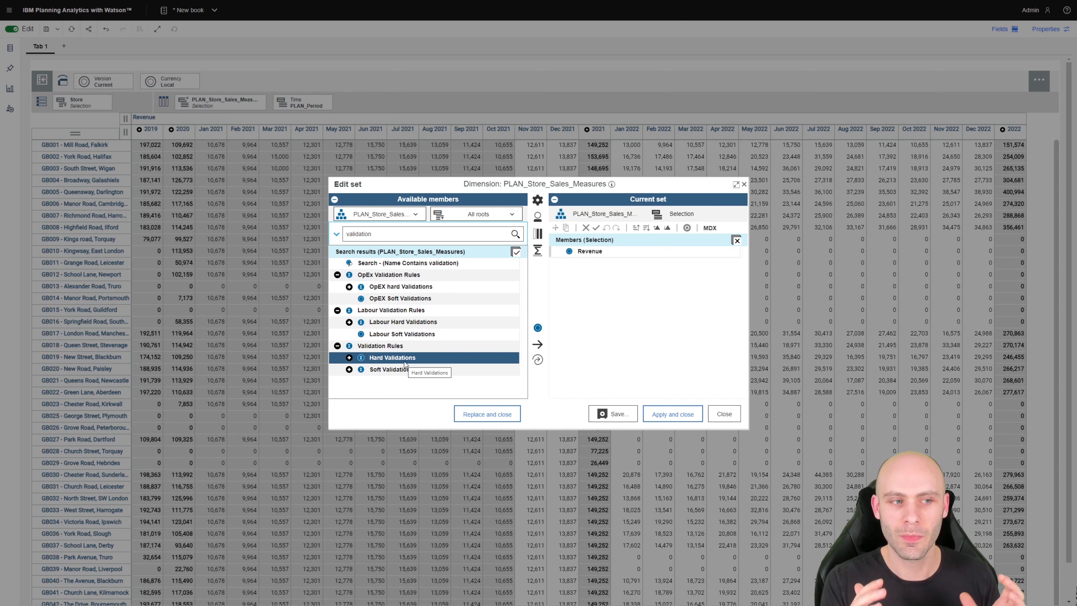
click(400, 368)
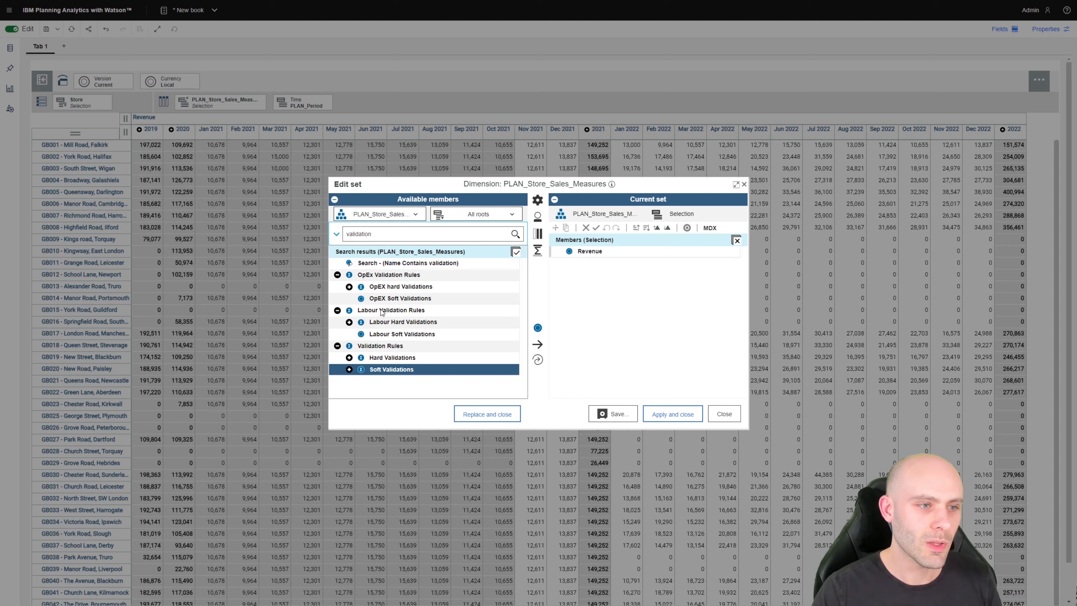
click(383, 345)
click(538, 345)
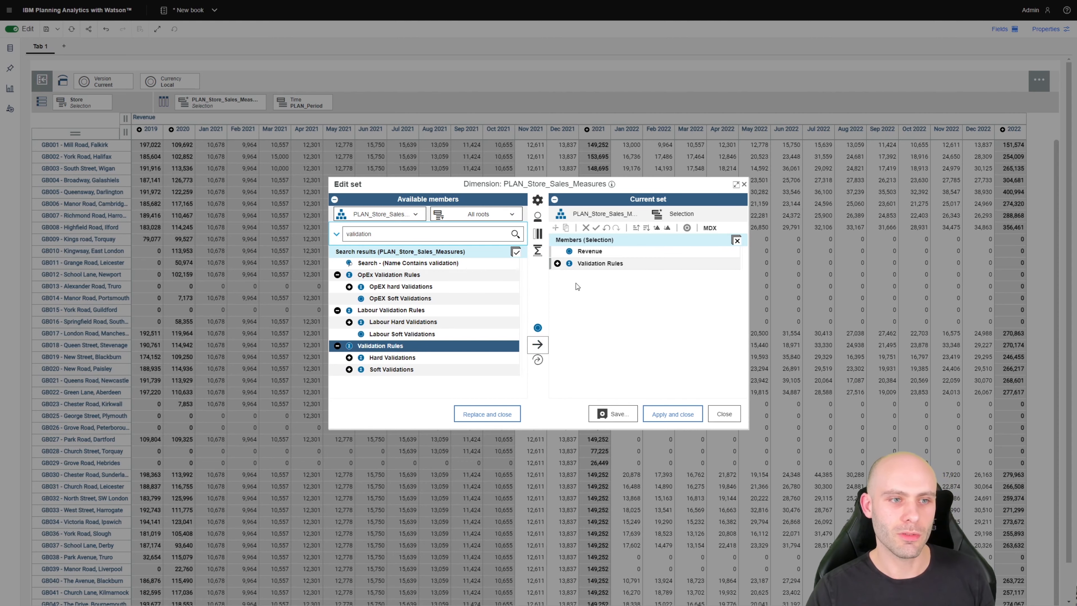
click(675, 415)
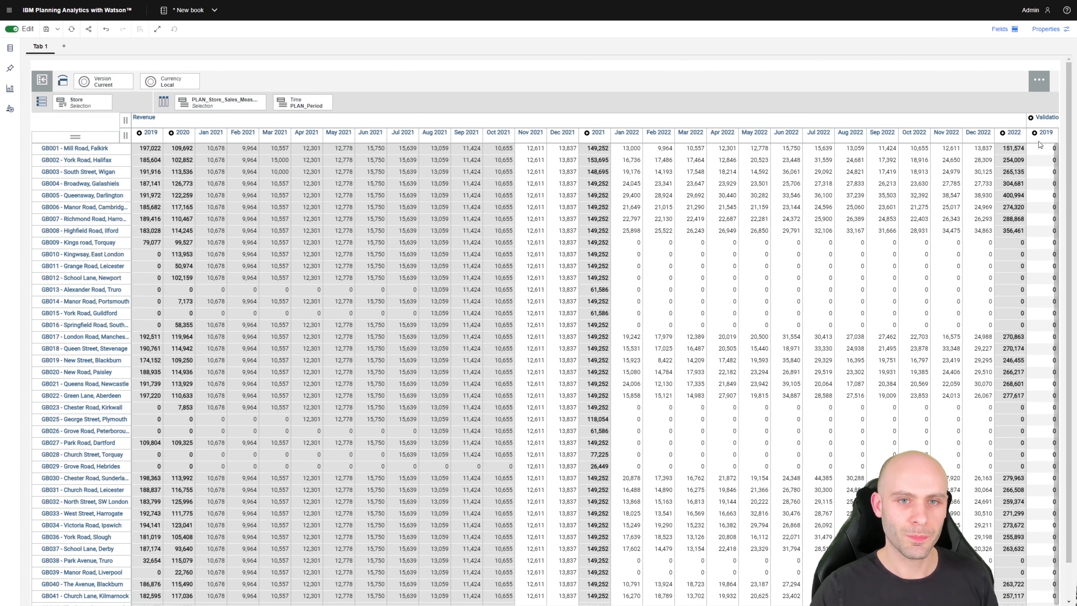
Step: Hide the Validation Rules measure from the exploration columns
click(1058, 148)
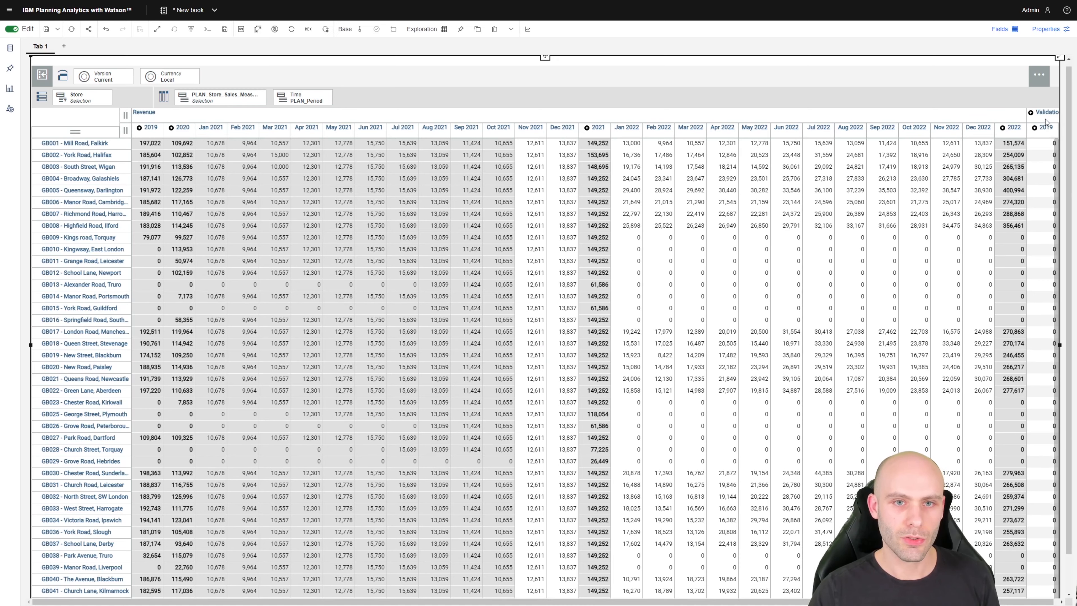
key(Right)
key(Right)
key(Right)
key(Right)
key(Right)
key(Right)
key(Right)
key(Right)
key(Right)
key(Right)
key(Right)
key(Right)
key(Right)
key(Right)
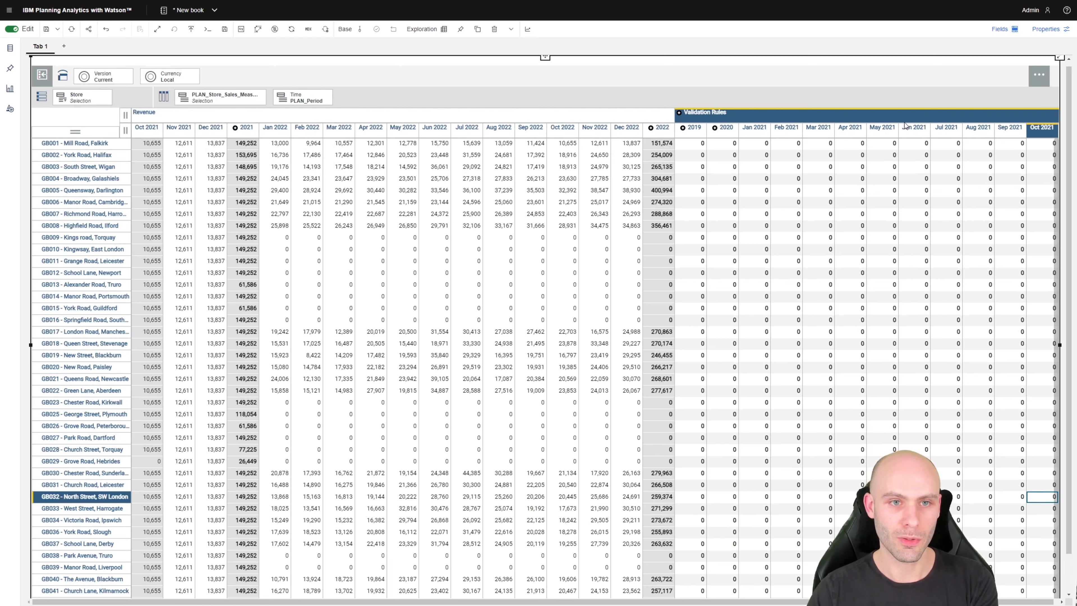
click(910, 115)
click(584, 166)
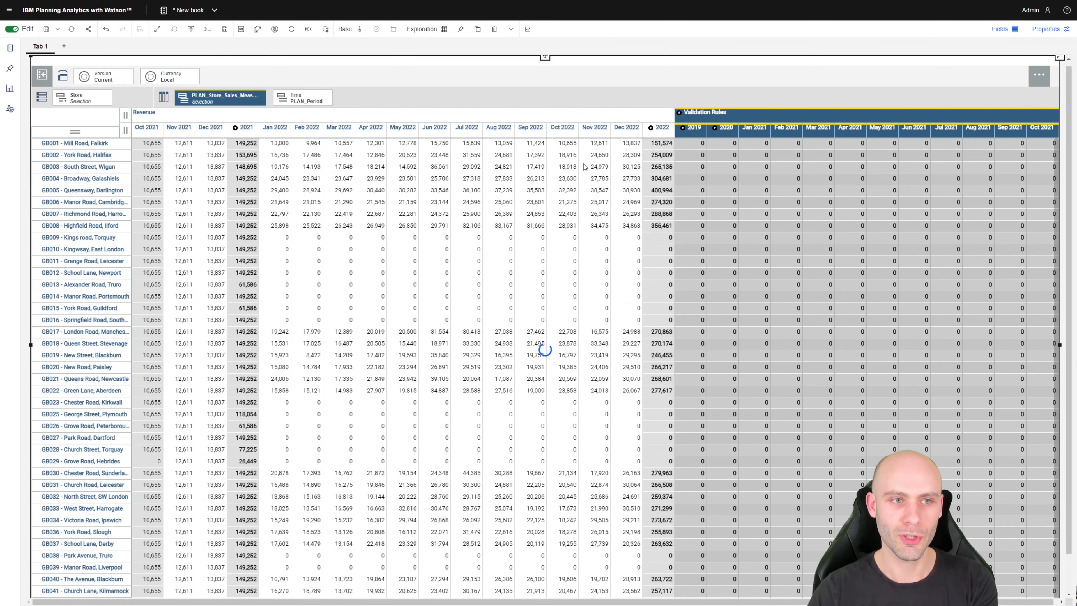
click(534, 187)
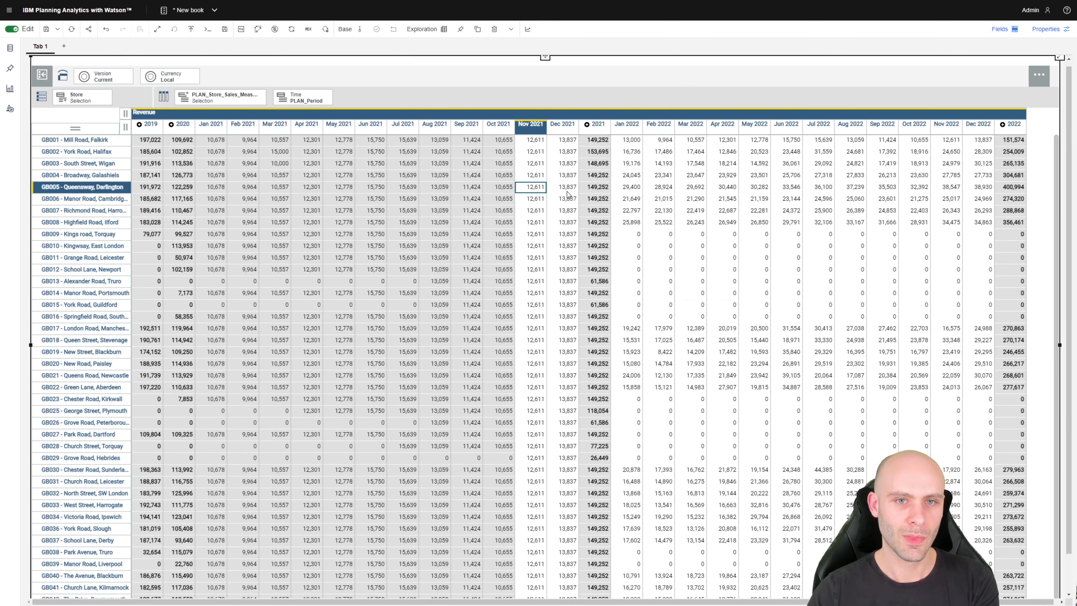
Step: Add a conditional format condition to Revenue for Hard Validations greater than the value 0
right_click(379, 117)
click(42, 311)
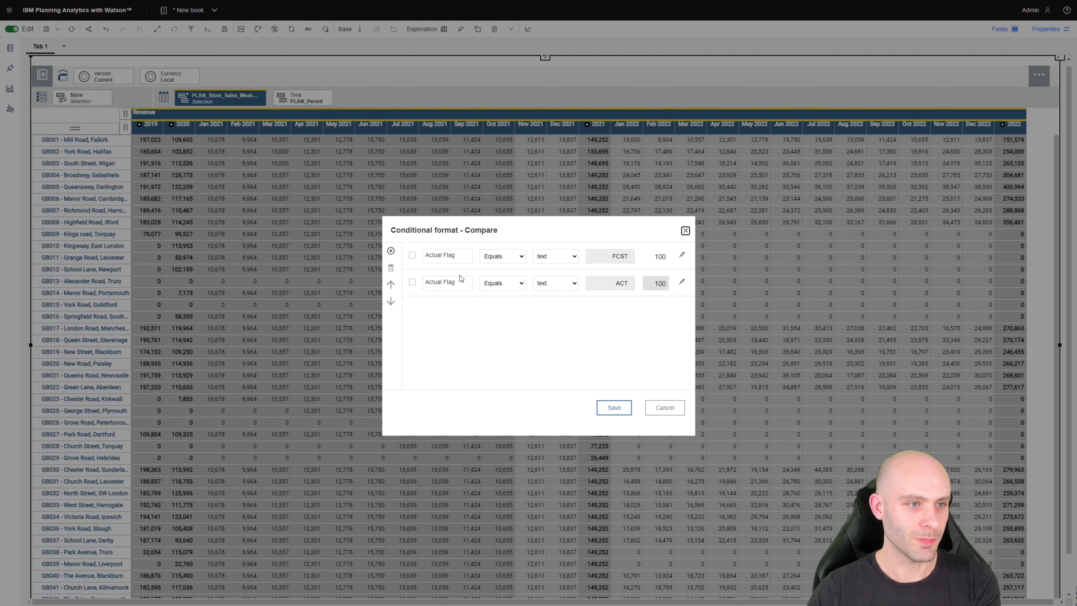
click(391, 251)
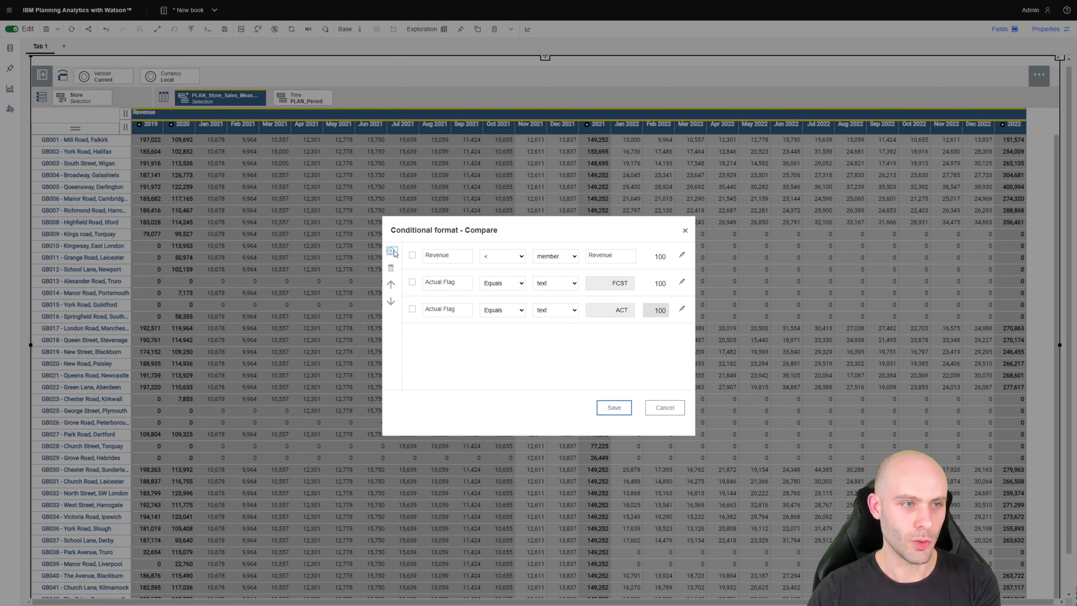
click(454, 255)
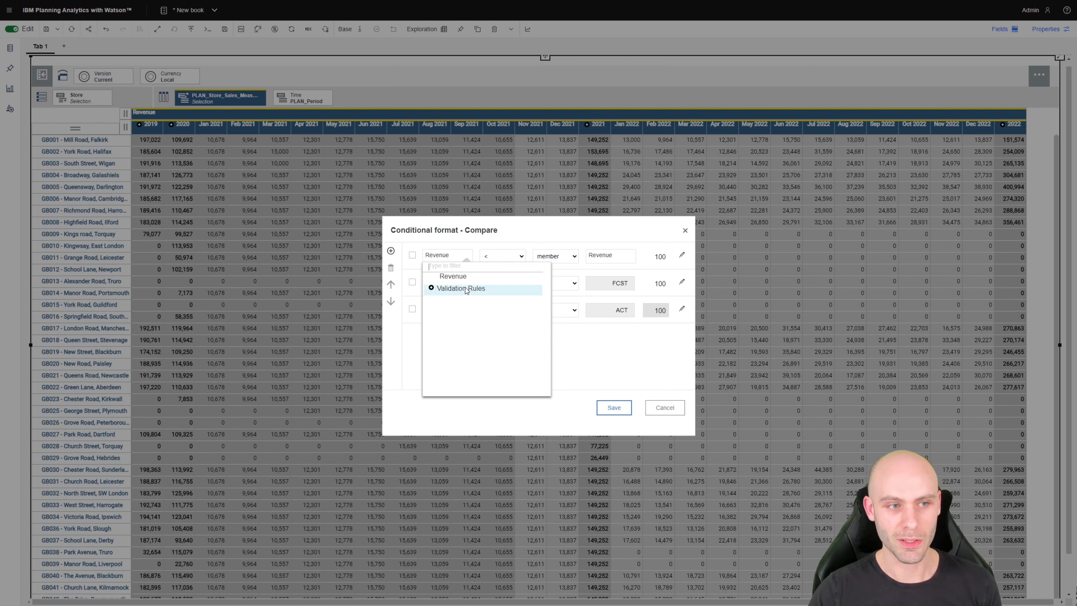
click(432, 288)
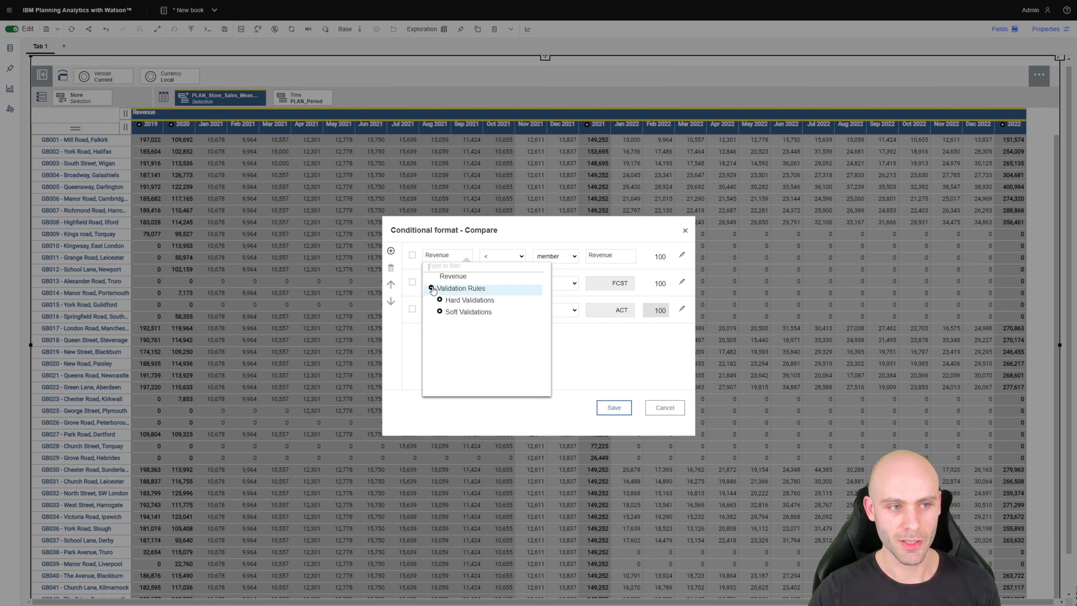
click(466, 301)
click(560, 256)
click(556, 275)
click(518, 256)
click(514, 275)
click(613, 256)
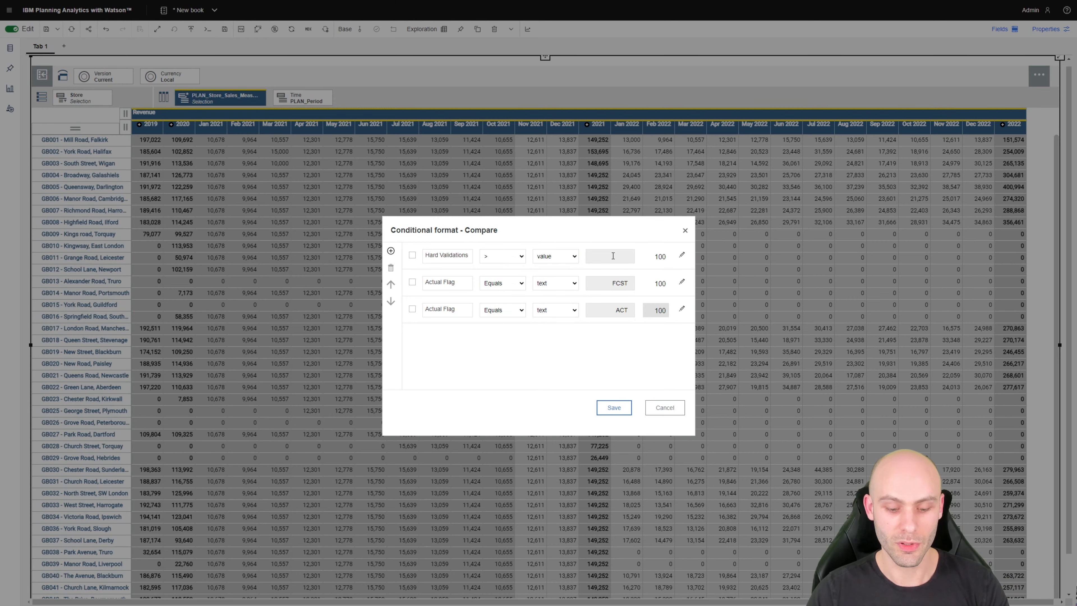
Step: Style the Hard Validations condition with a light red cell fill and no border
click(682, 255)
click(560, 298)
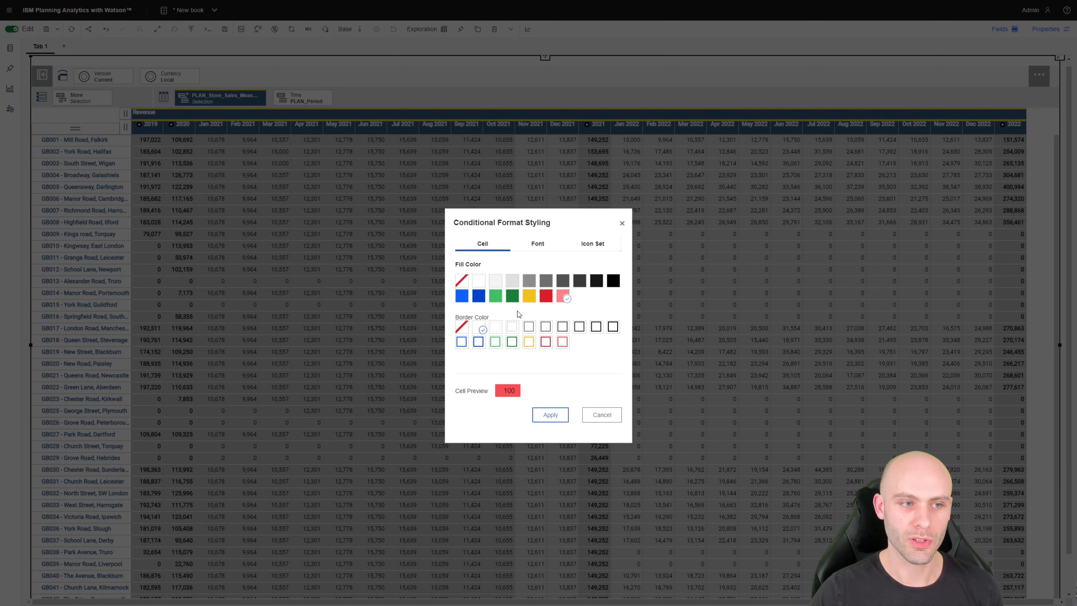
click(462, 327)
click(561, 416)
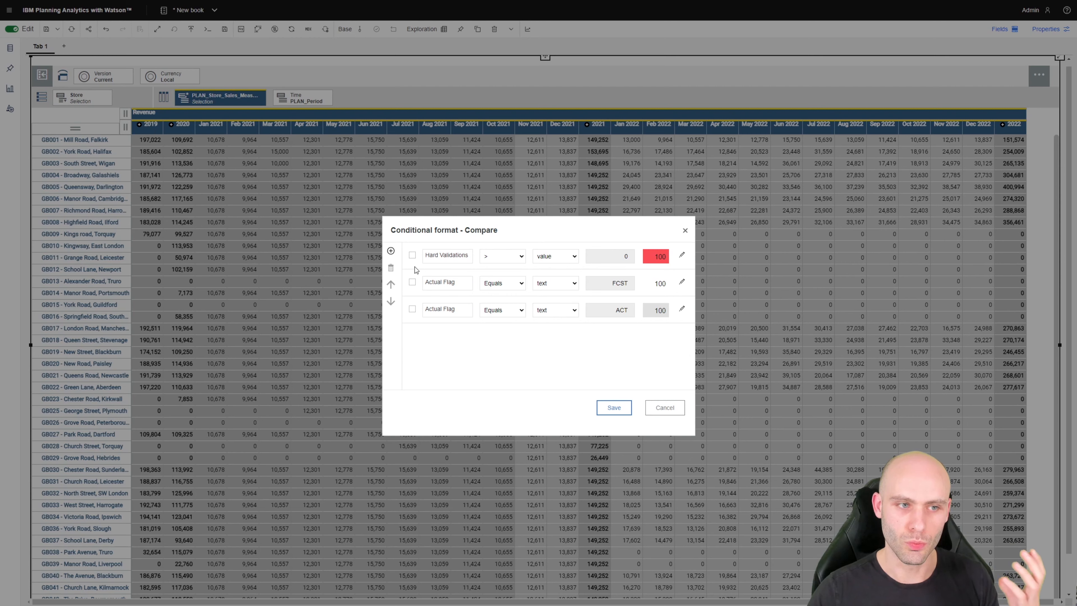
Step: Add another Revenue condition for Soft Validations greater than the value 0
click(392, 251)
click(452, 259)
click(433, 288)
click(458, 312)
click(502, 256)
click(494, 280)
click(571, 259)
click(561, 275)
click(613, 259)
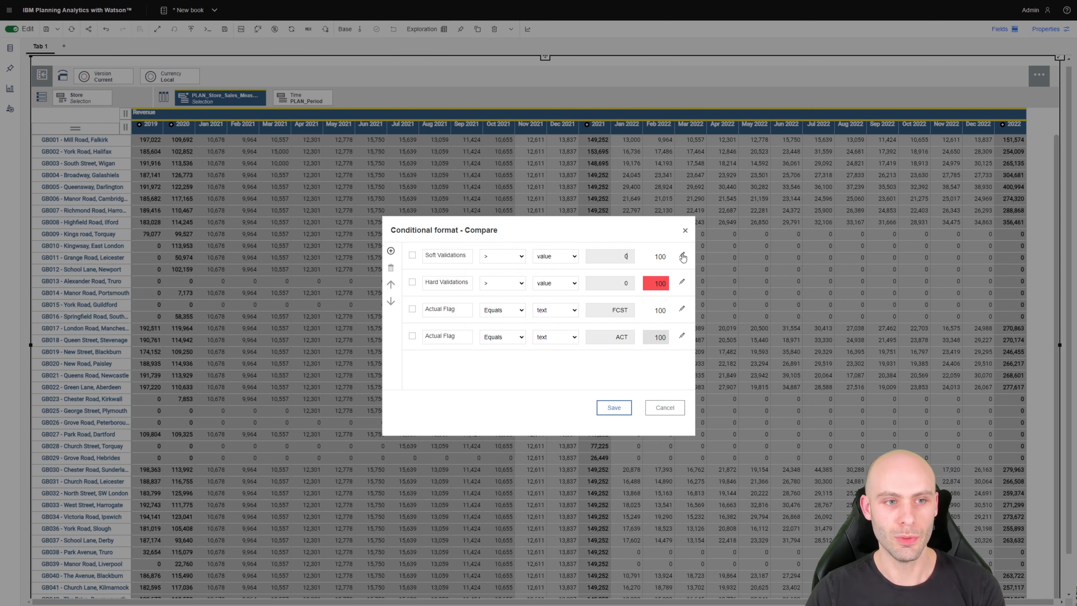
Step: Style the Soft Validations condition with a yellow cell fill and no border
click(682, 255)
click(530, 297)
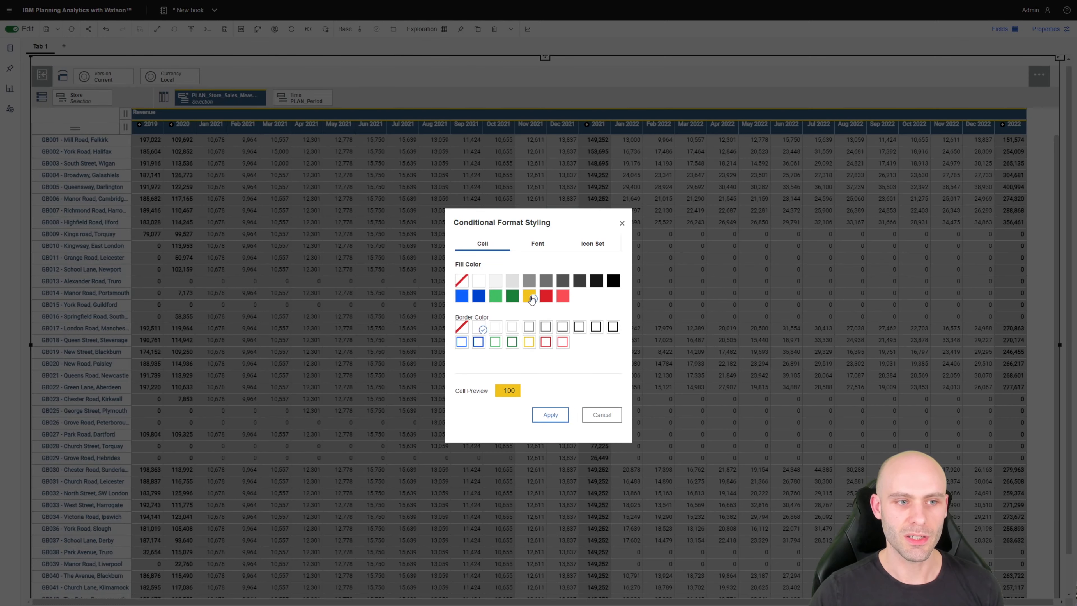
click(461, 327)
click(551, 415)
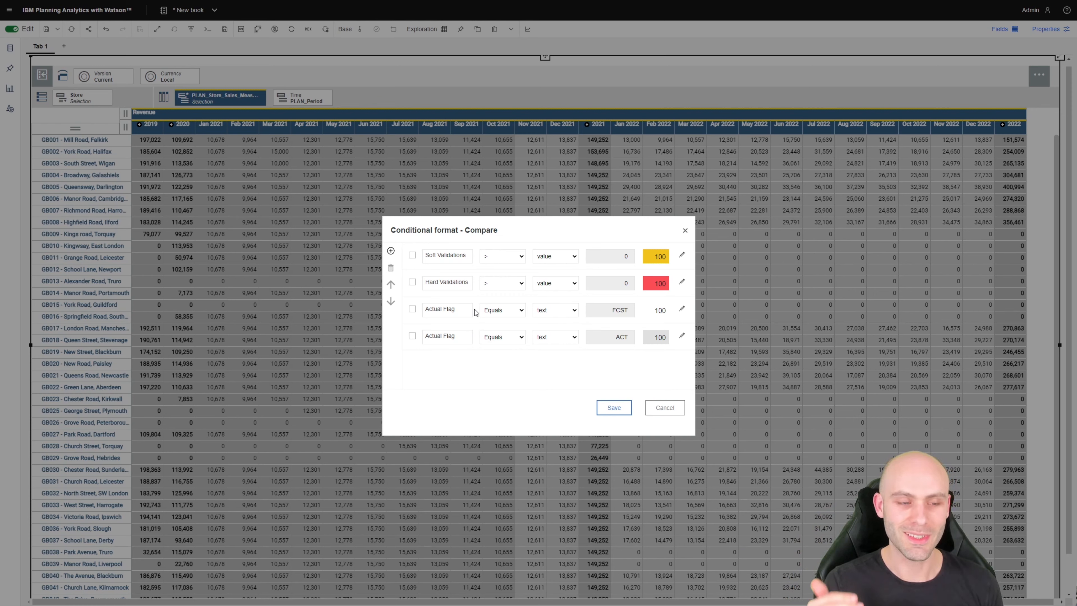
Step: Move the Hard Validations condition above Soft Validations and save the conditional format
click(412, 282)
click(390, 284)
click(412, 255)
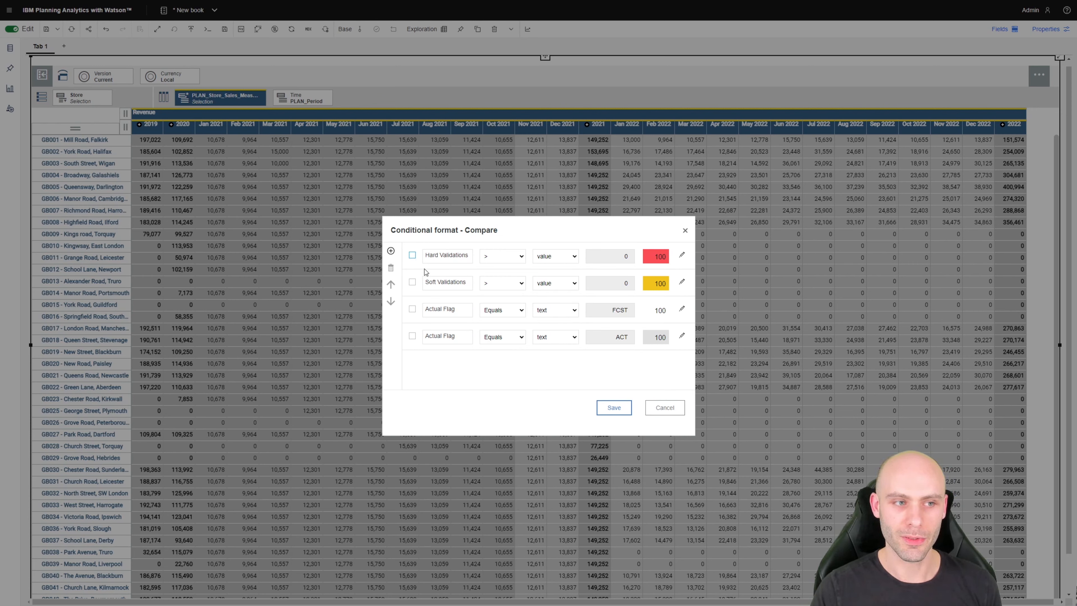
click(620, 410)
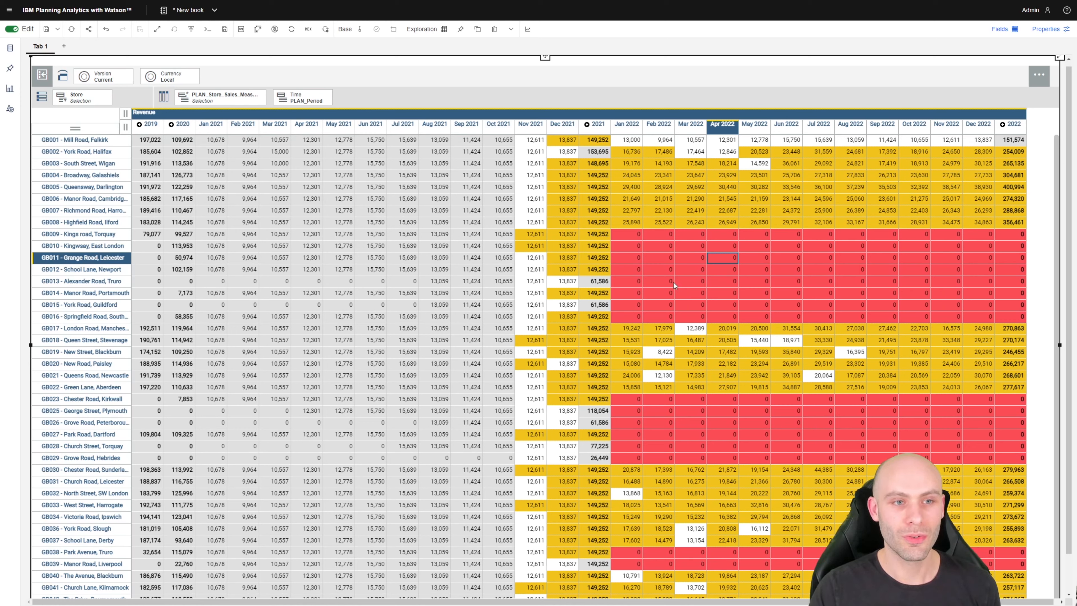
Step: Reopen Revenue's conditional format and add the red square icon to the Hard Validations style
right_click(637, 113)
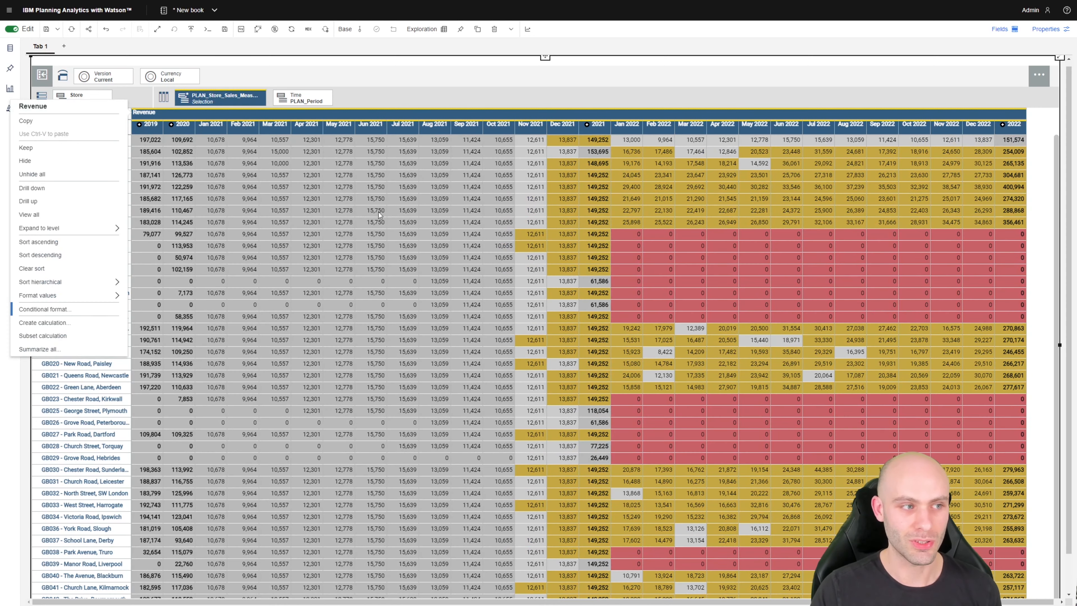
click(37, 310)
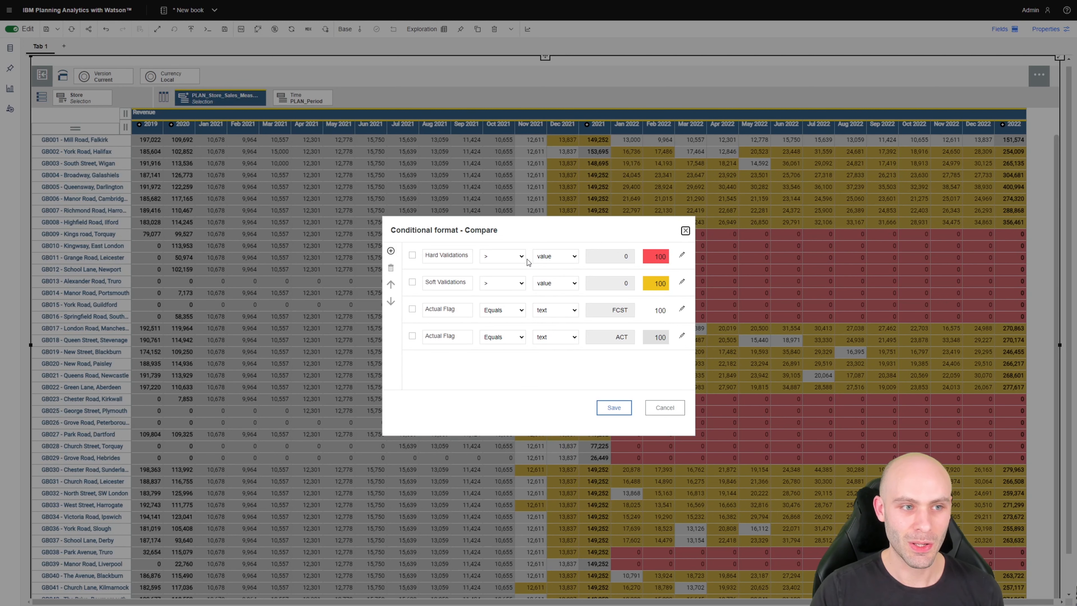
click(682, 257)
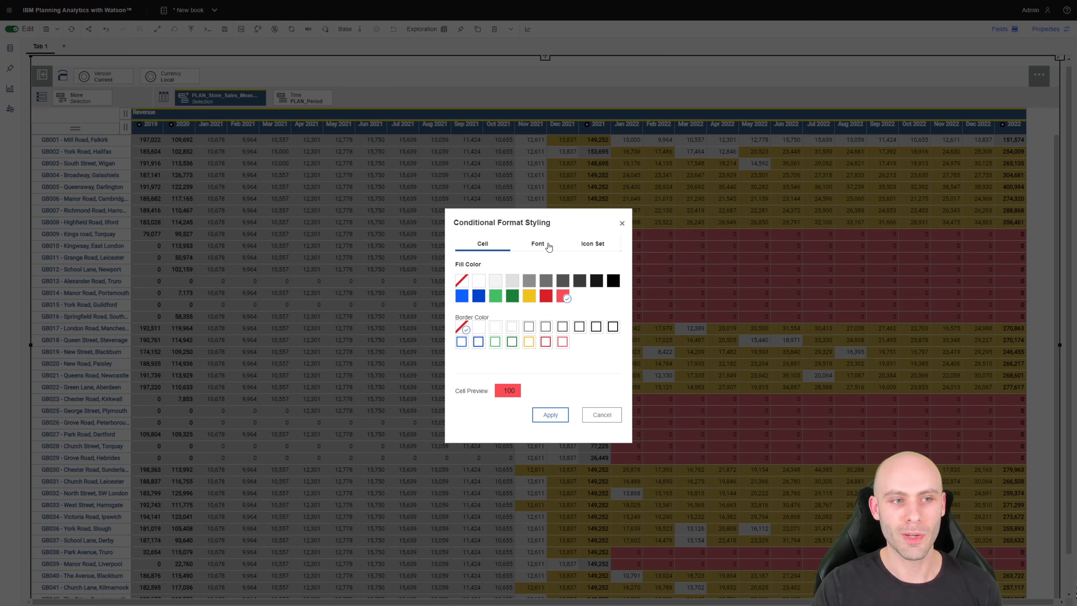
click(593, 245)
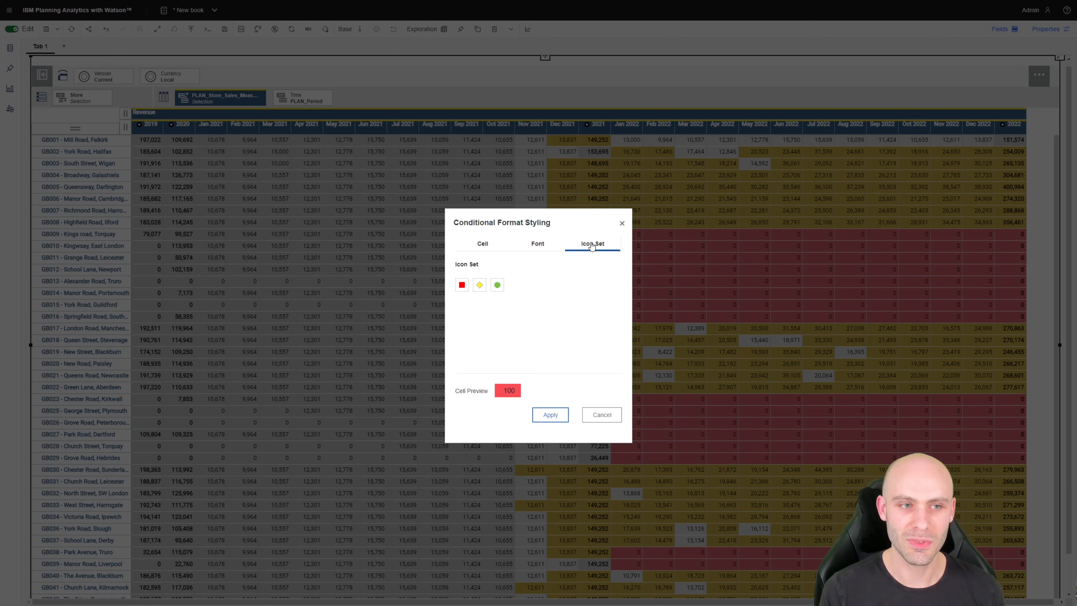
click(462, 285)
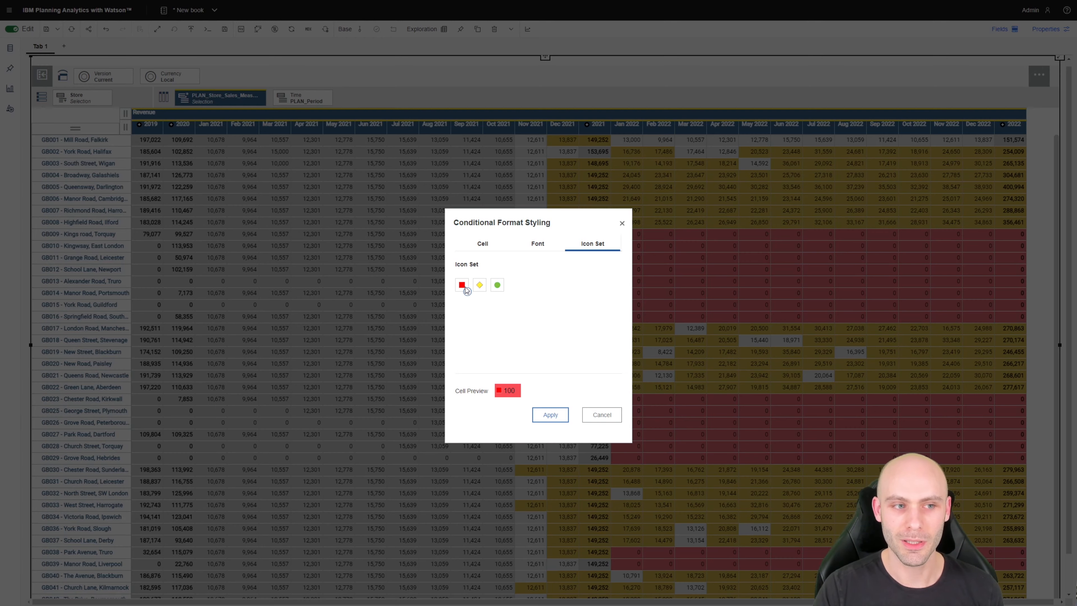
click(550, 416)
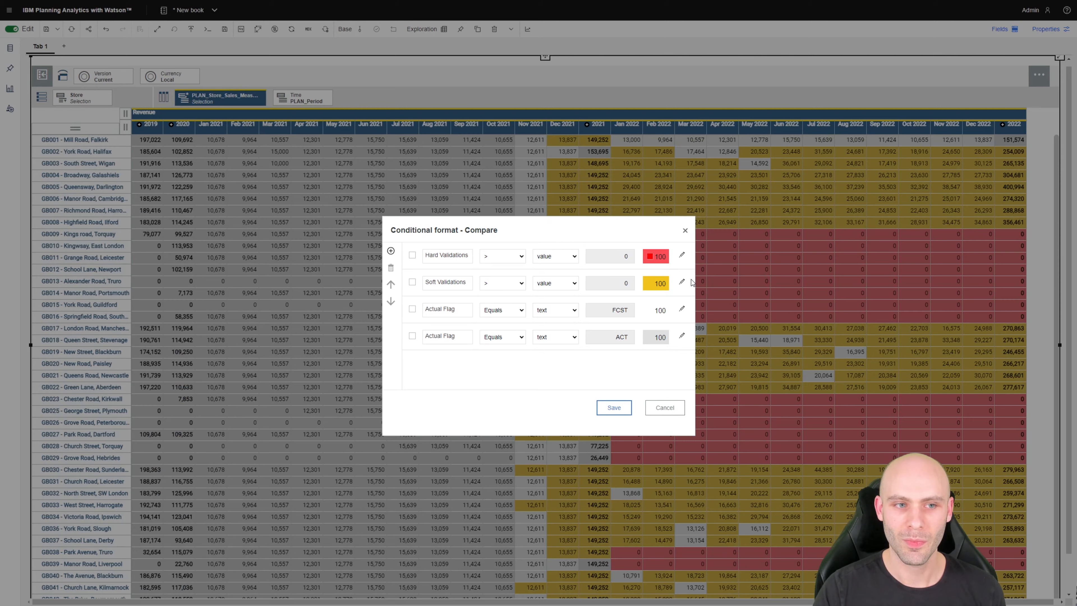
Step: Add the yellow diamond icon to the Soft Validations style and save the conditional format
click(681, 282)
click(594, 245)
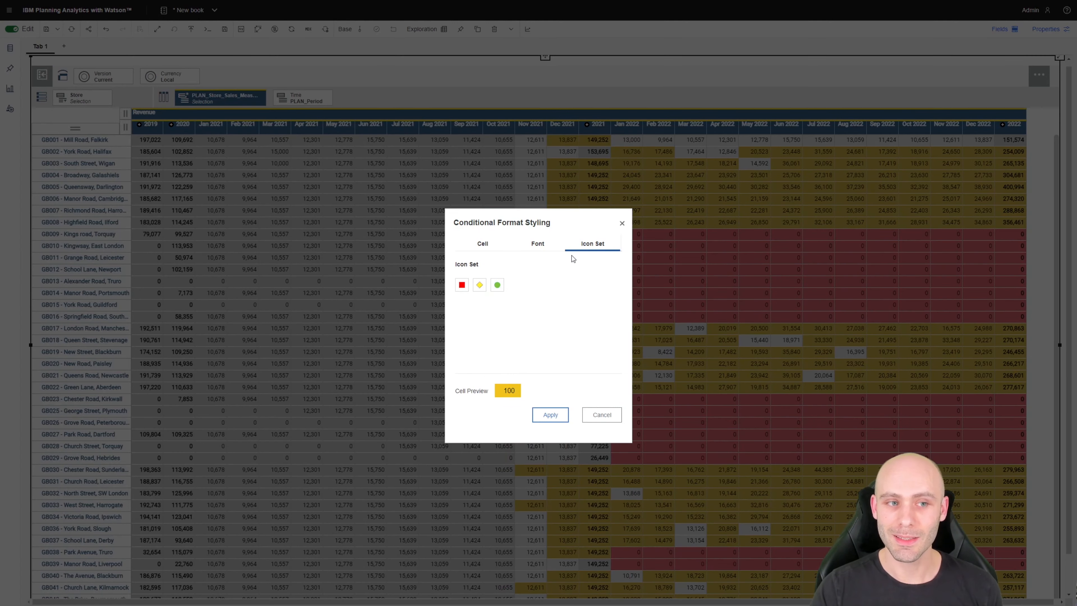
click(479, 284)
click(551, 415)
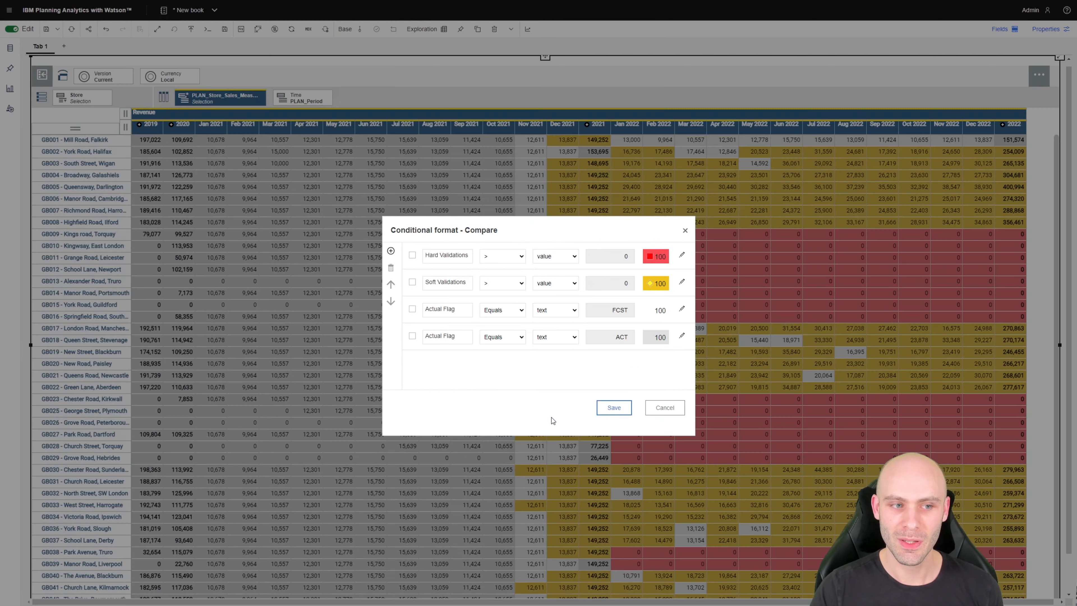
click(611, 408)
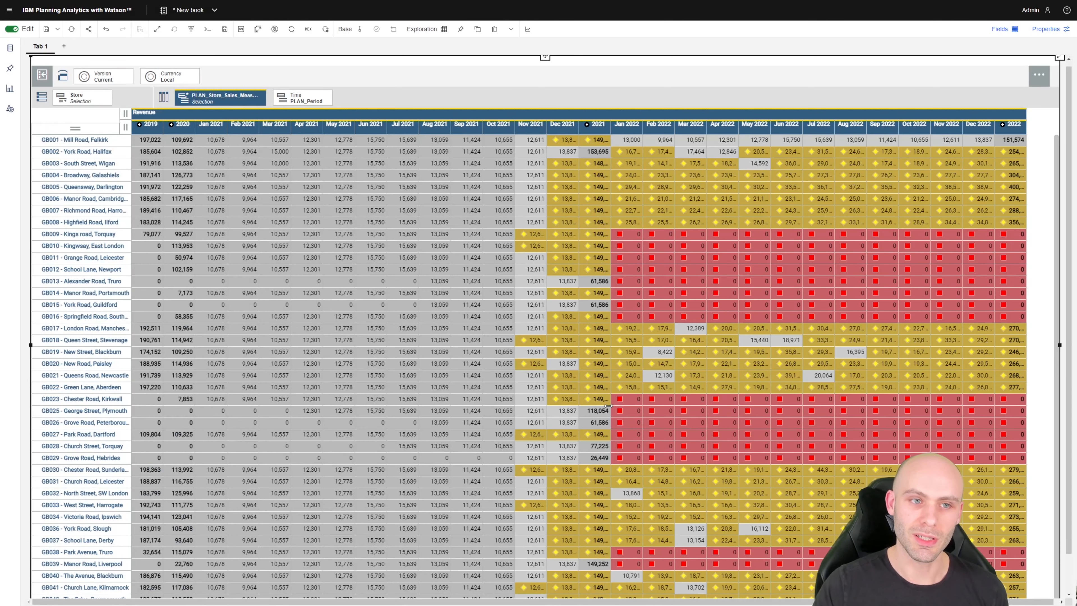
click(716, 280)
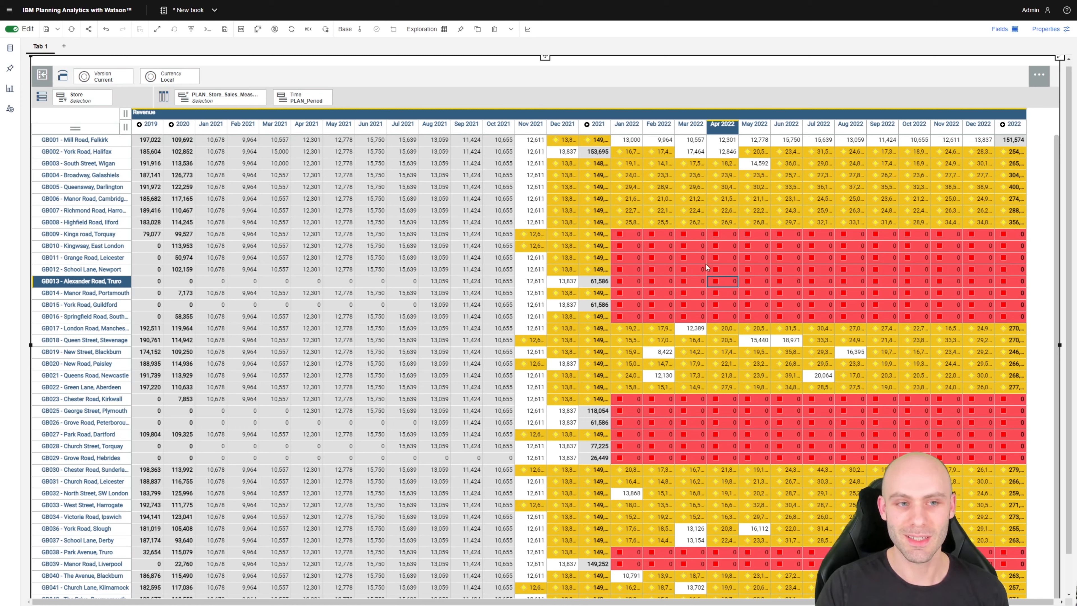
Step: Select all the PLAN_Period columns and widen them together so the Revenue values fit beside the validation icons
click(688, 248)
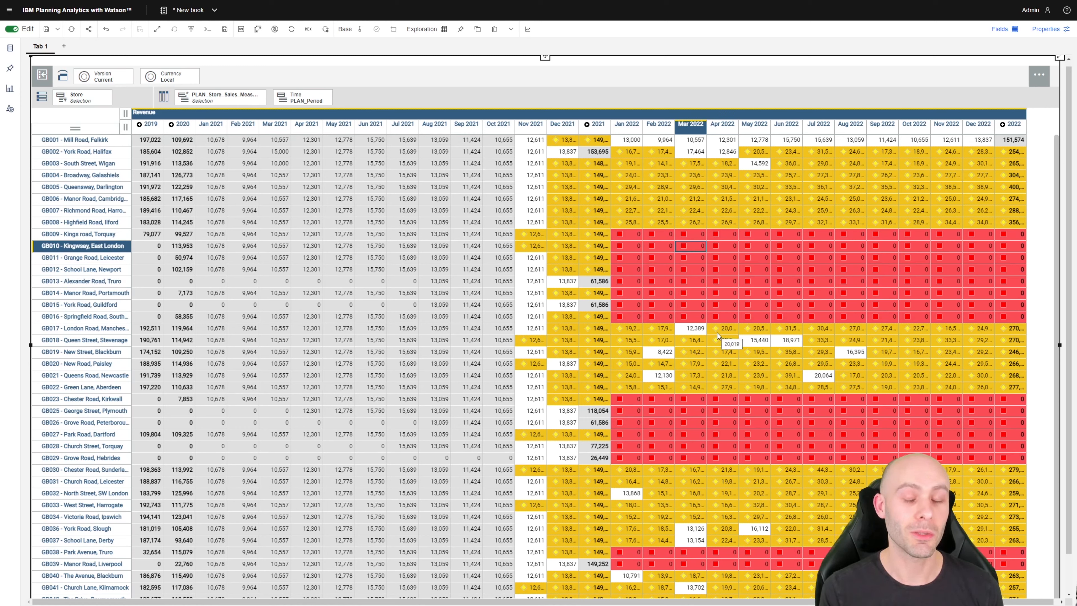
click(688, 268)
click(125, 126)
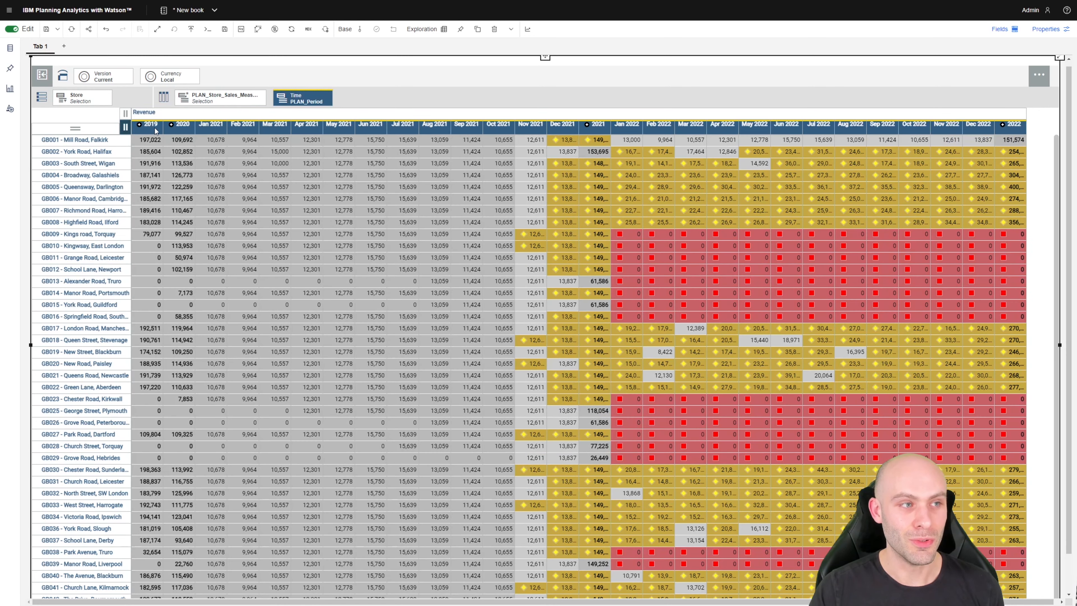
drag(163, 128, 173, 128)
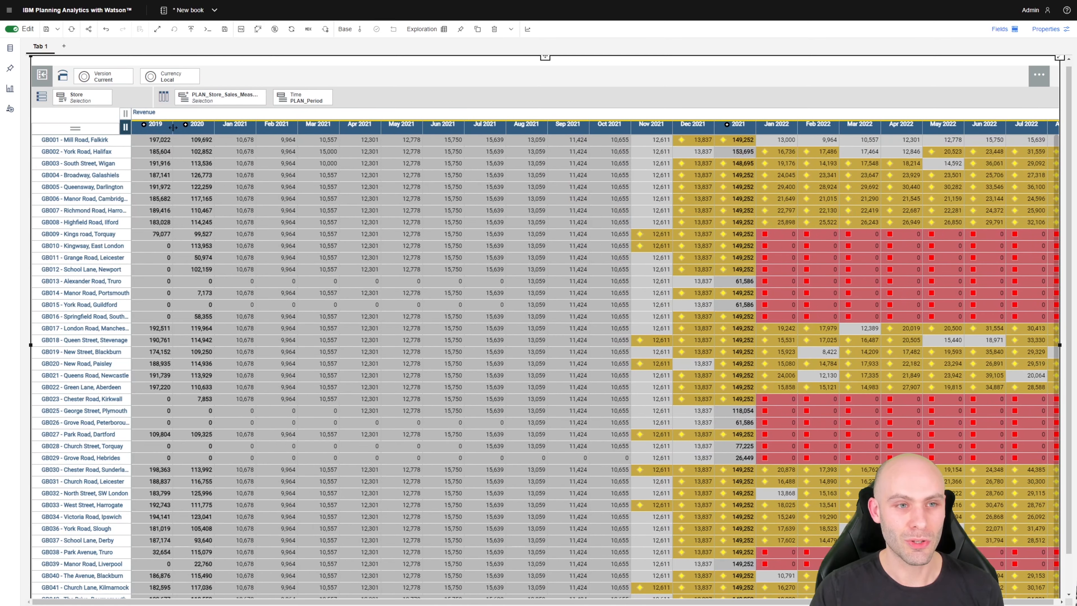
click(948, 271)
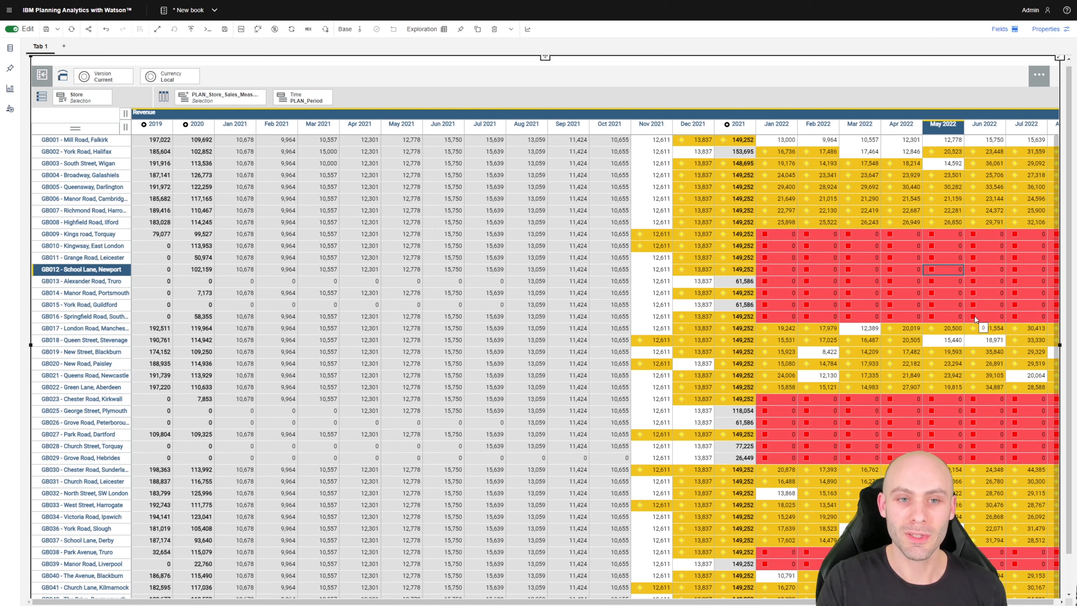
Step: Examine the validation colours and icons along the GB011 - Grange Road, Leicester row from Apr 2022 to the 2022 total
click(913, 263)
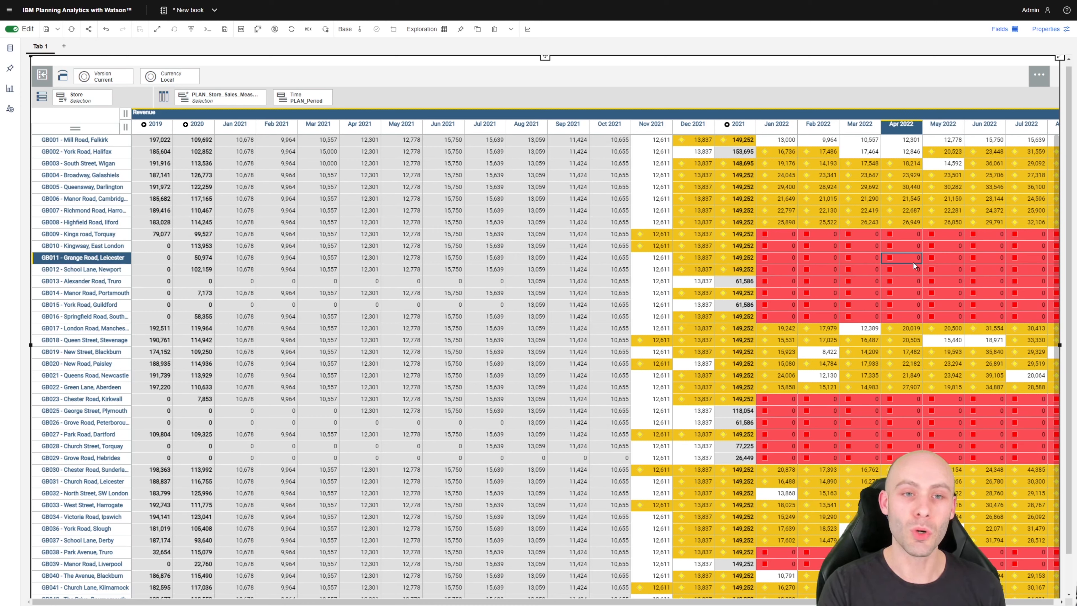
key(Right)
key(Right)
key(Right)
key(Right)
key(Right)
key(Right)
key(Right)
key(Right)
key(Right)
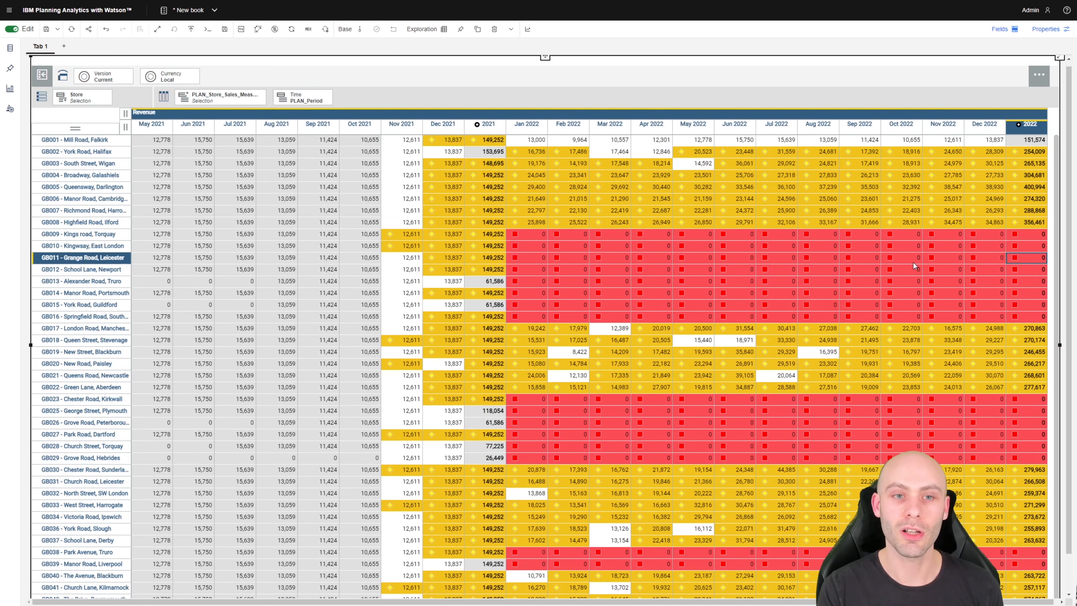